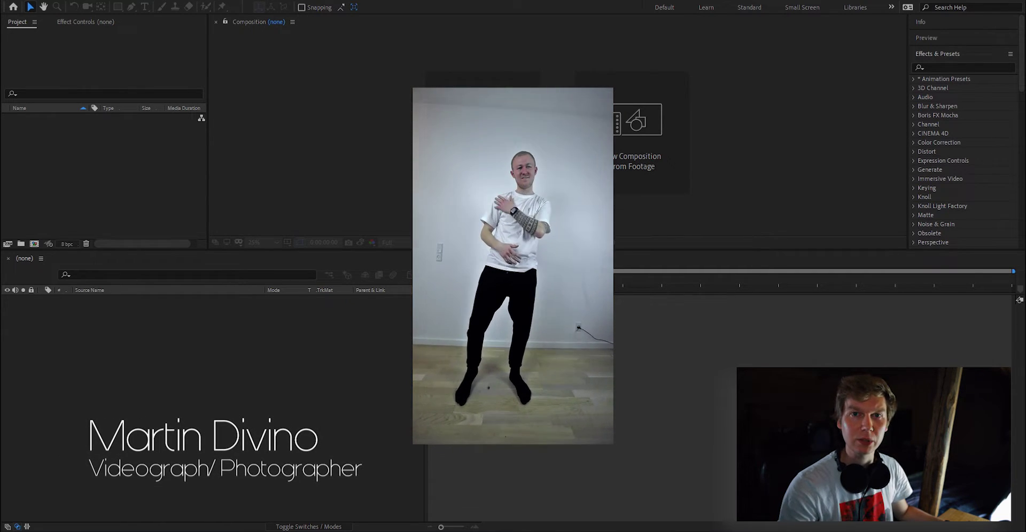
- Create a composition from the Walking out change Shirt.MP4 footage and reveal the layer's audio waveform
left_click(165, 399)
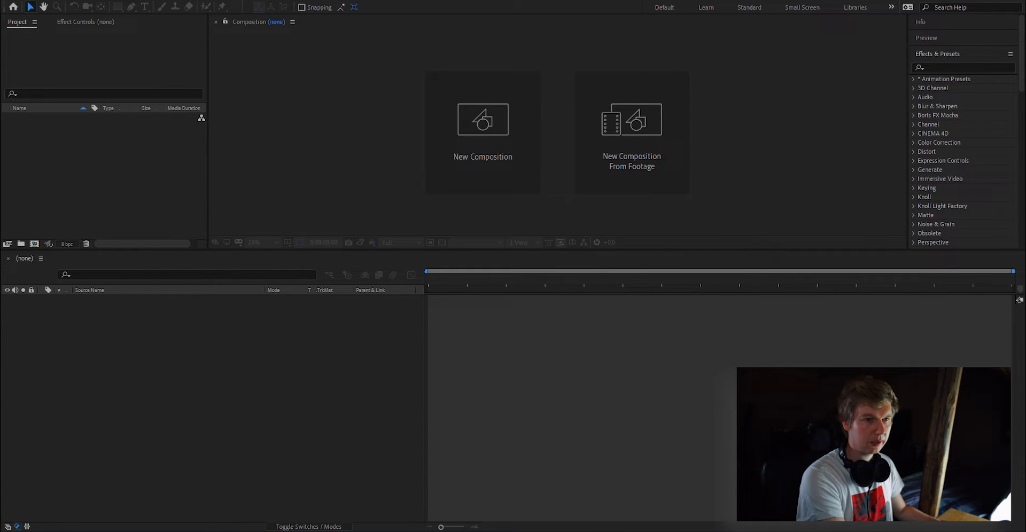
left_click_drag(50, 119, 466, 137)
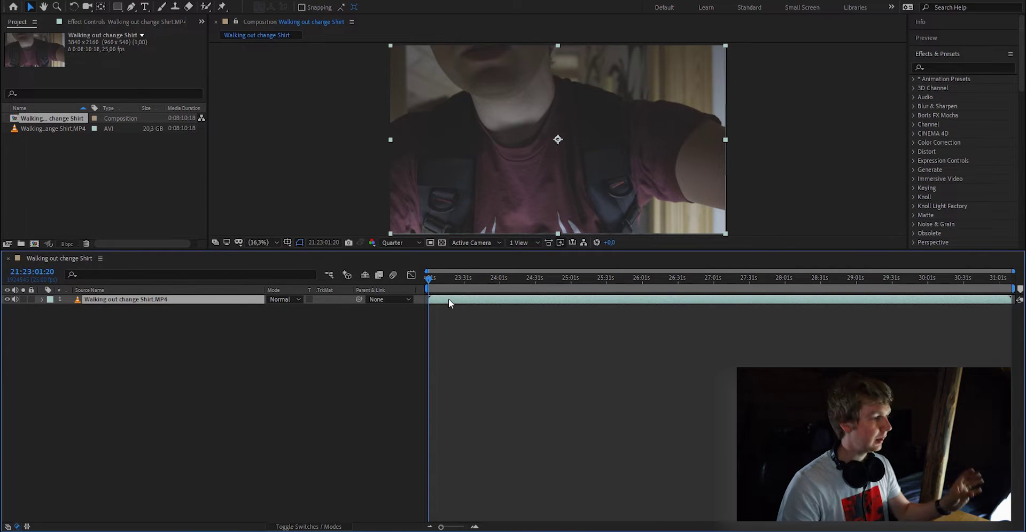
key("l")
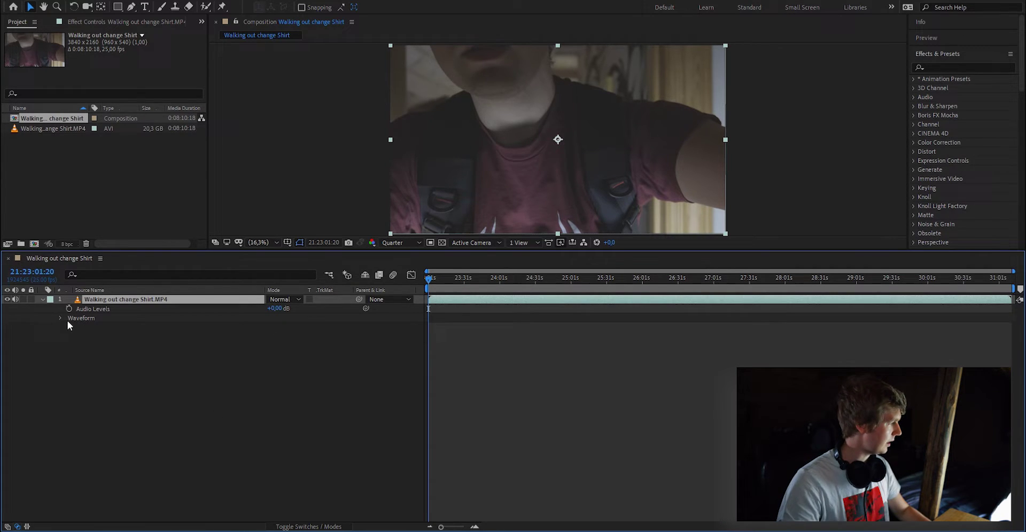
left_click(58, 318)
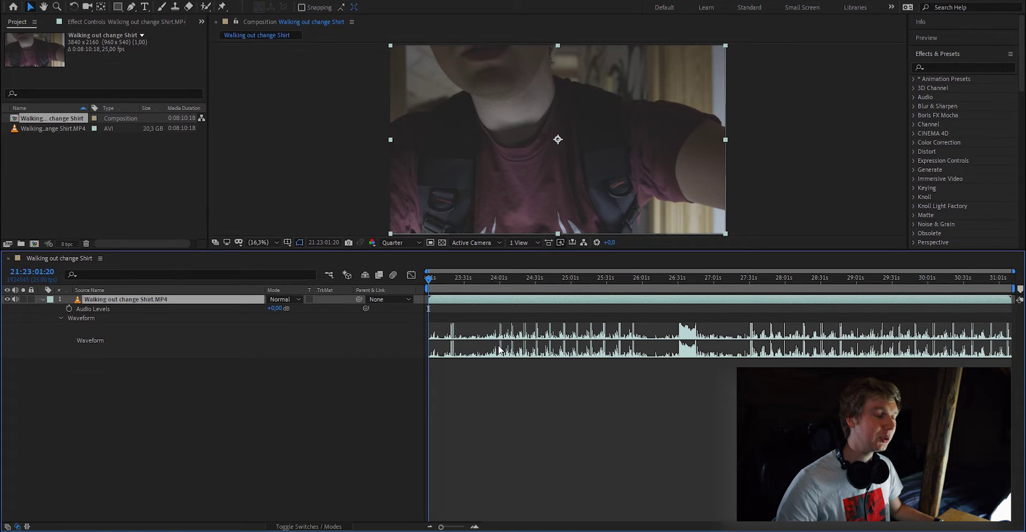
- Split the footage layer at 21:26:38:16, at the loud section between the two shirts, and reveal the later part's waveform
left_click(686, 279)
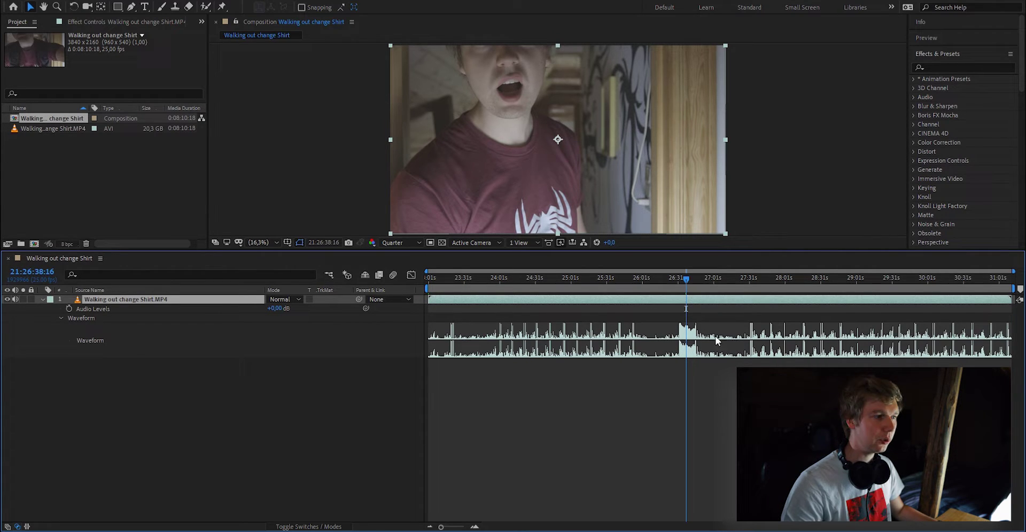
left_click(680, 299)
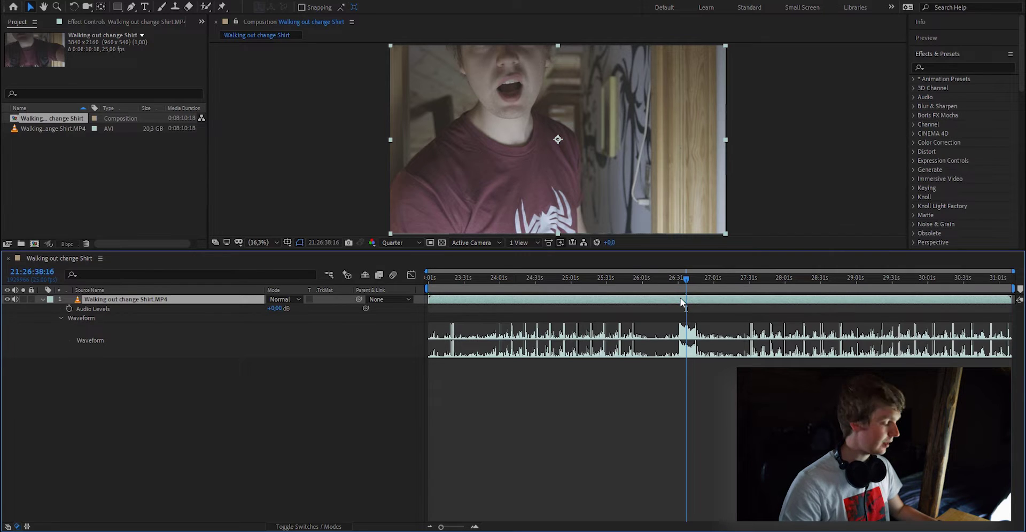
key("ctrl+shift+d")
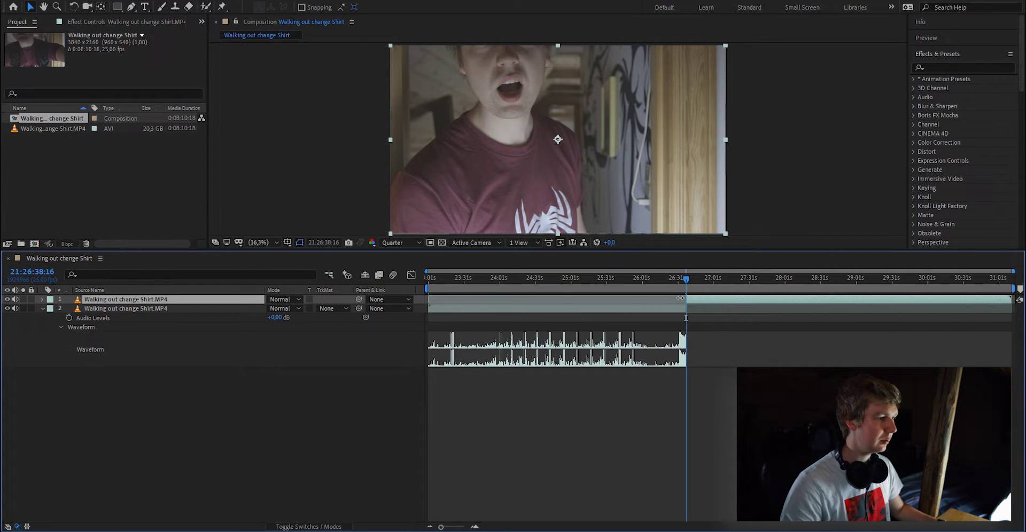
key("l")
key("l")
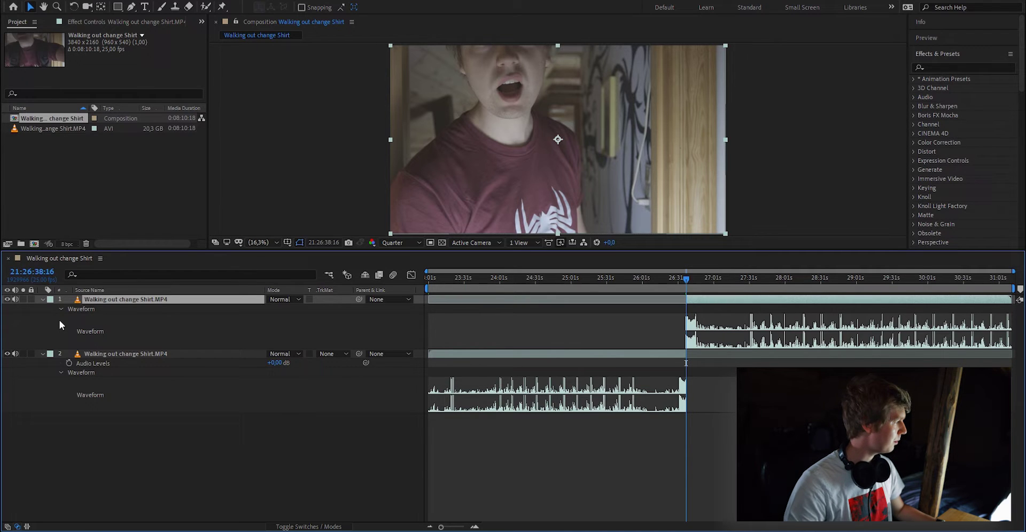
- Label the earlier footage part Red and the later part Peach
left_click(49, 354)
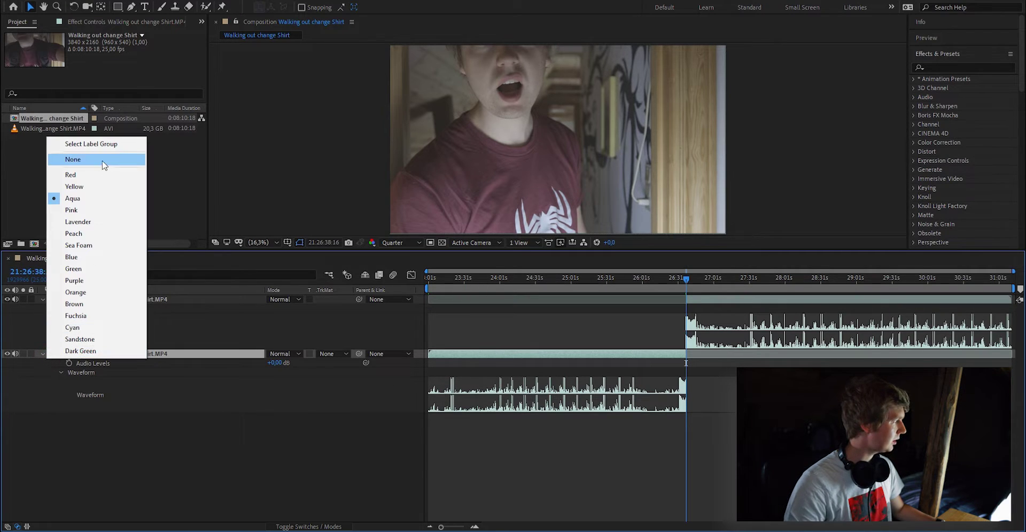
left_click(77, 175)
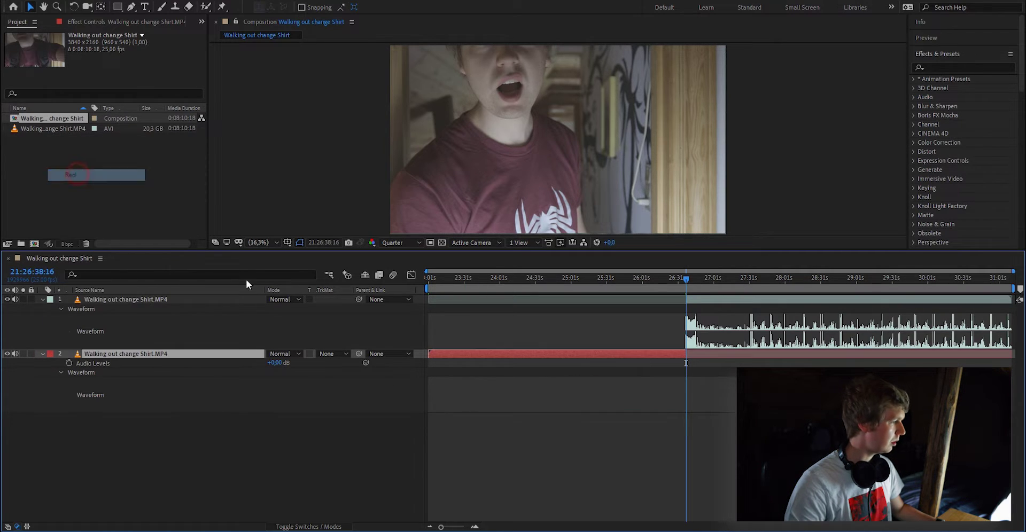
left_click(716, 298)
left_click(50, 300)
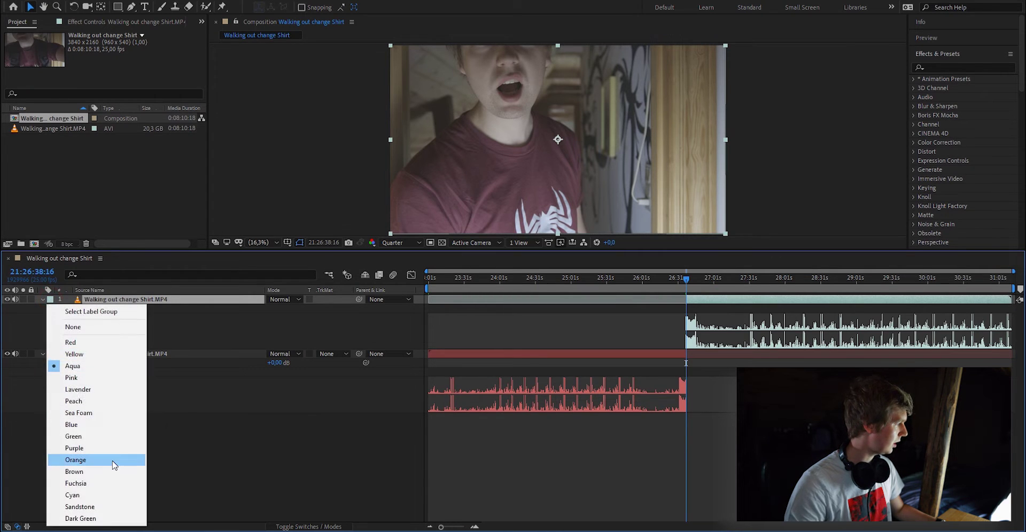
left_click(97, 402)
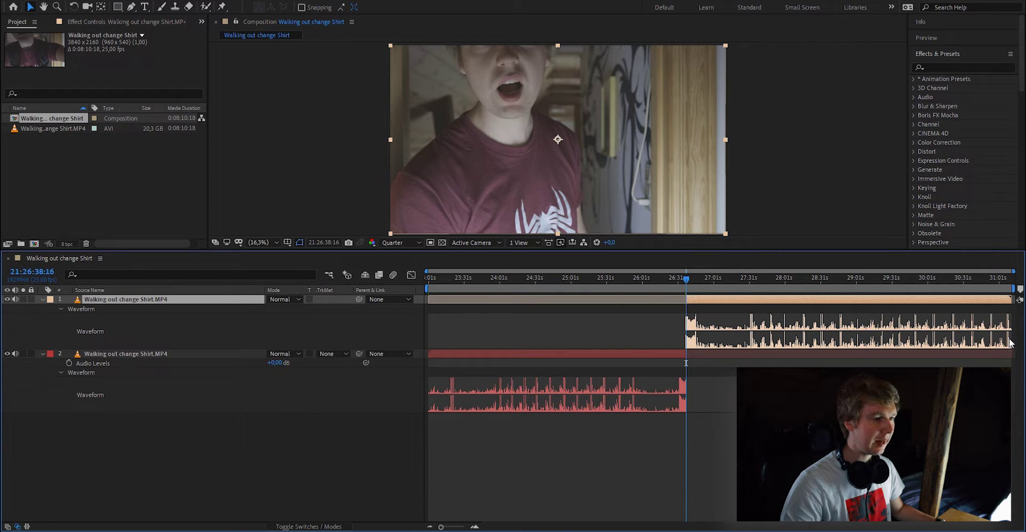
- Split the peach layer at 21:31:08:19, near its end, and delete the leftover end piece
scroll(1008, 338, "up", 5)
scroll(621, 357, "down", 2)
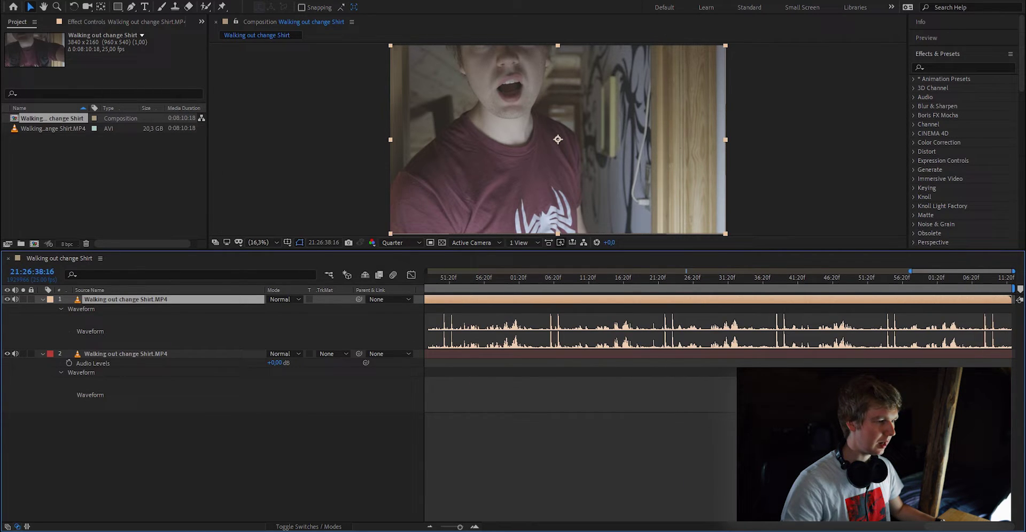
left_click_drag(986, 278, 985, 279)
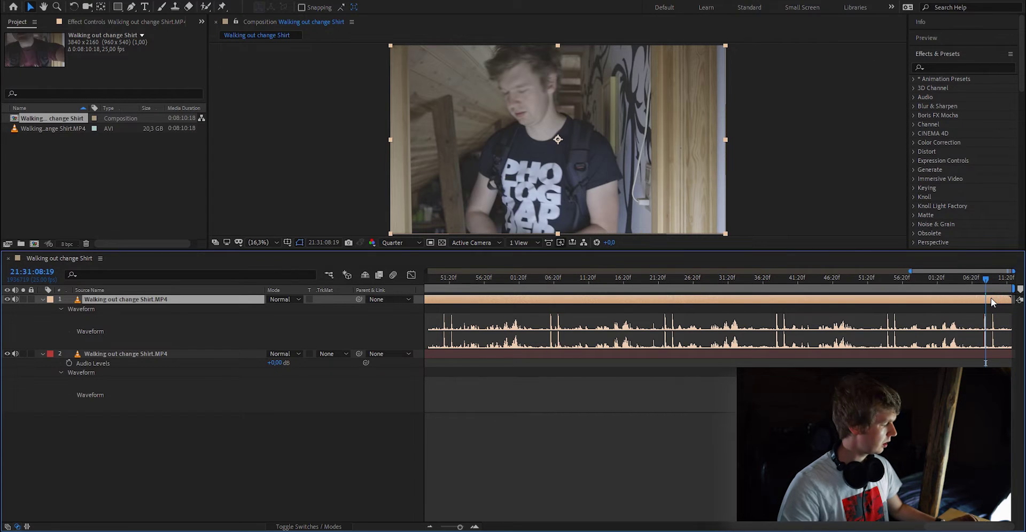
key("ctrl+shift+d")
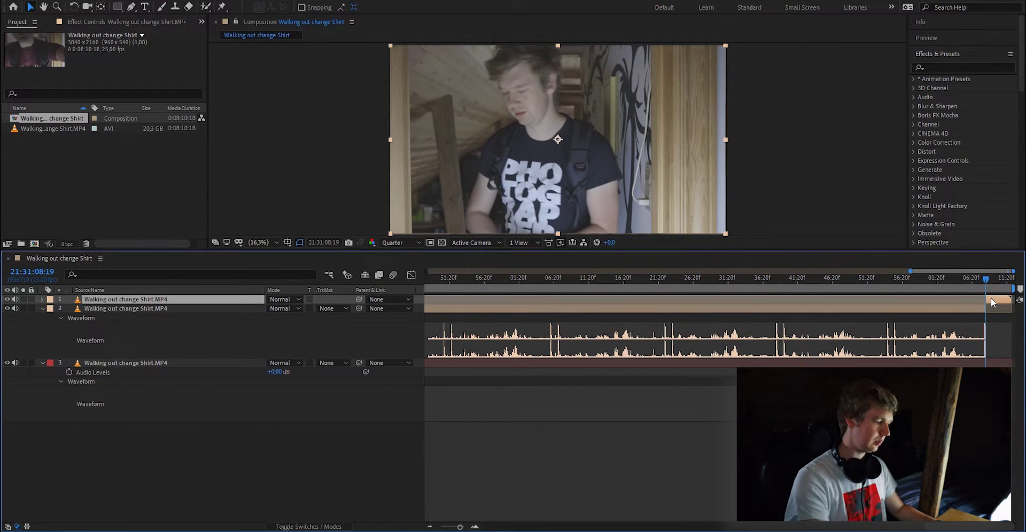
key("Delete")
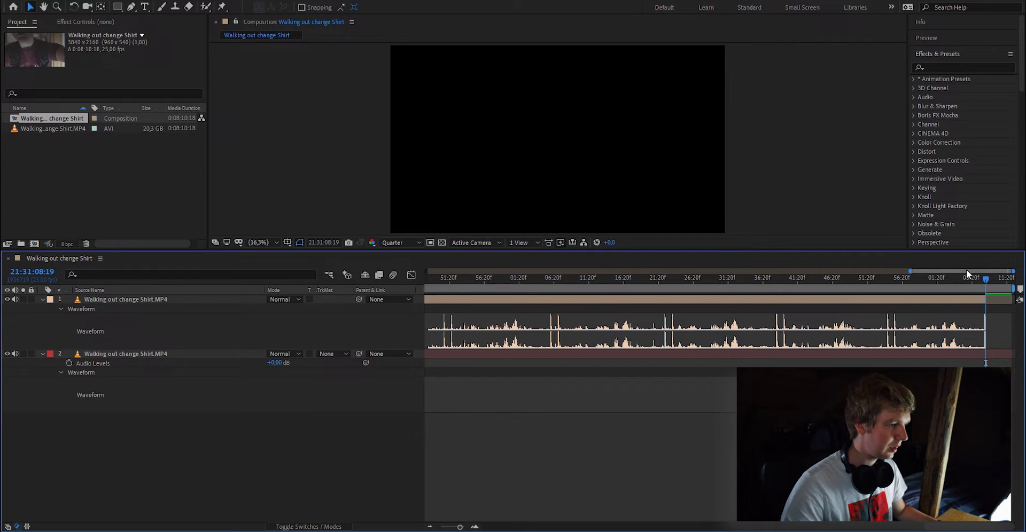
- Split the peach footage at the waveform spikes at 21:30:54:24 and 21:30:39:03
left_click_drag(887, 279, 890, 299)
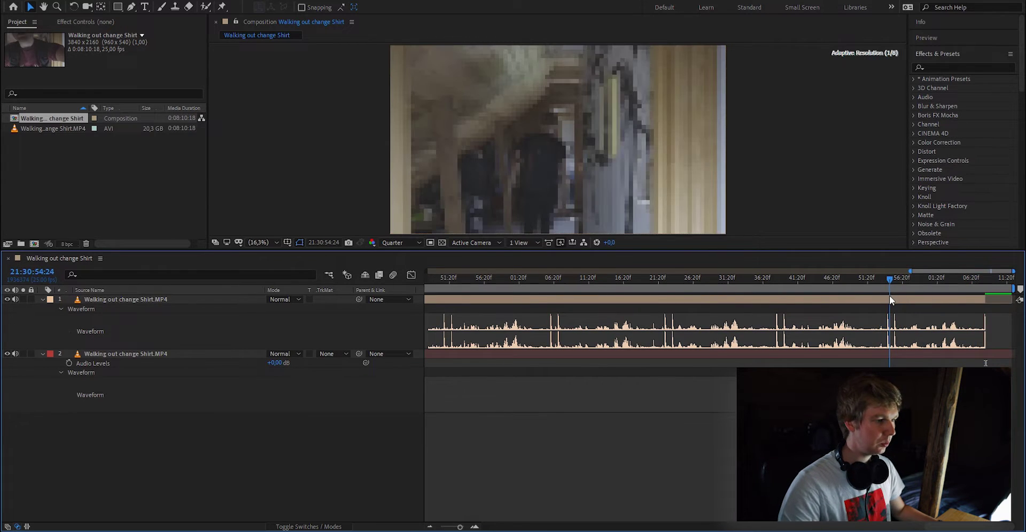
left_click(889, 303)
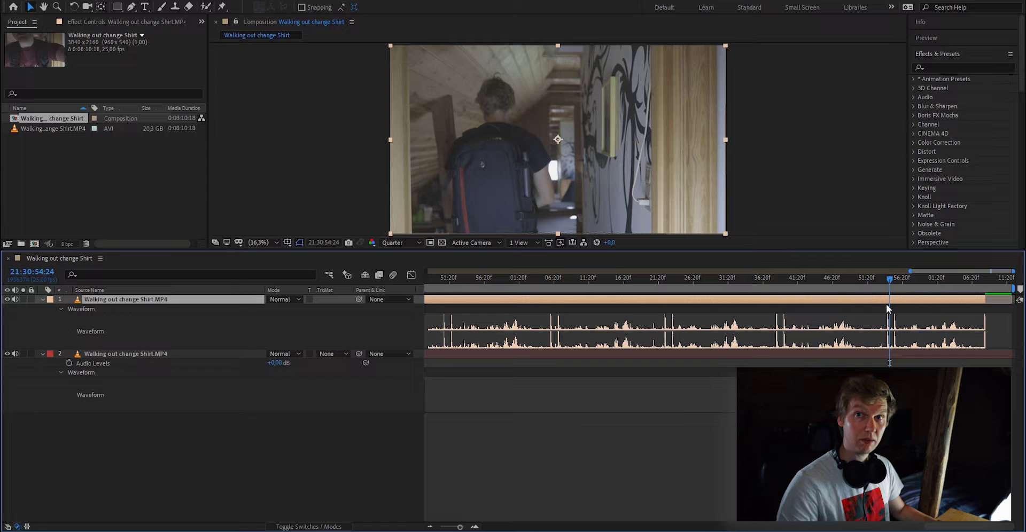
key("ctrl+shift+d")
left_click(779, 280)
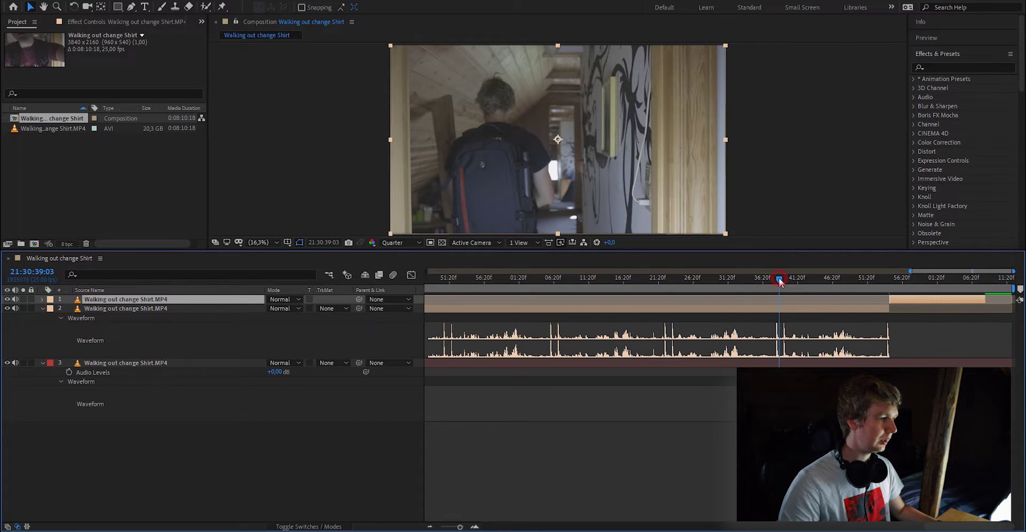
left_click(781, 308)
key("ctrl+shift+d")
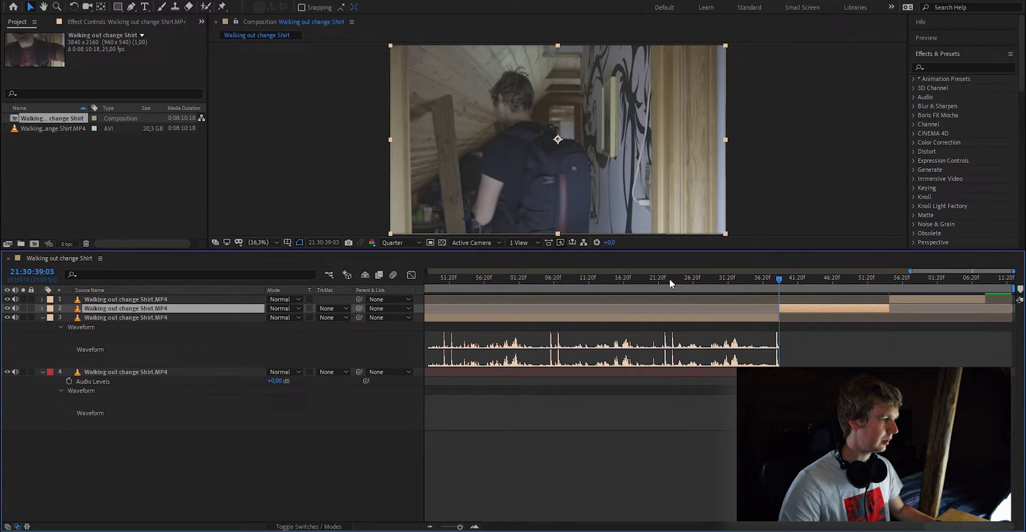
- Split the remaining peach footage at the waveform spikes at 21:30:23:07 and 21:30:06:20
left_click(669, 279)
left_click(671, 317)
key("ctrl+shift+d")
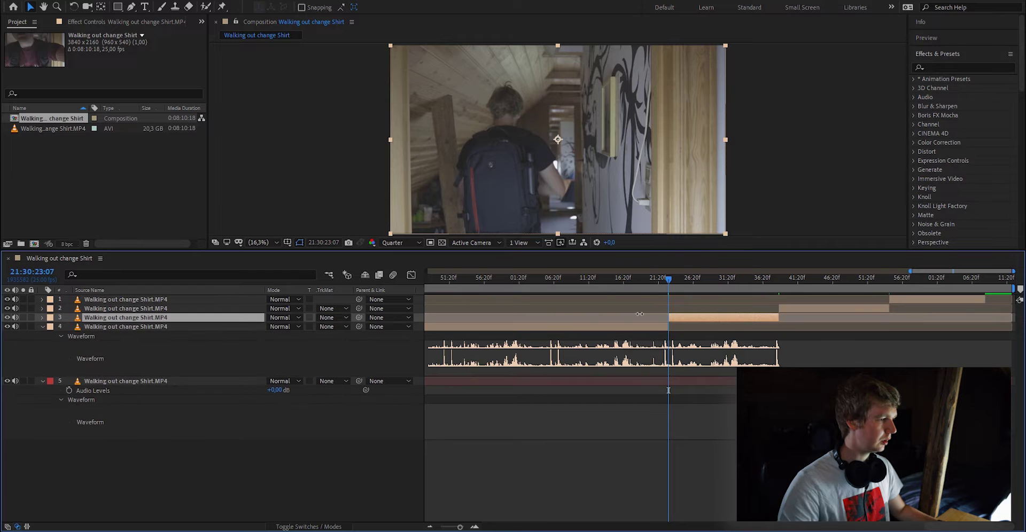
left_click(553, 279)
left_click(561, 327)
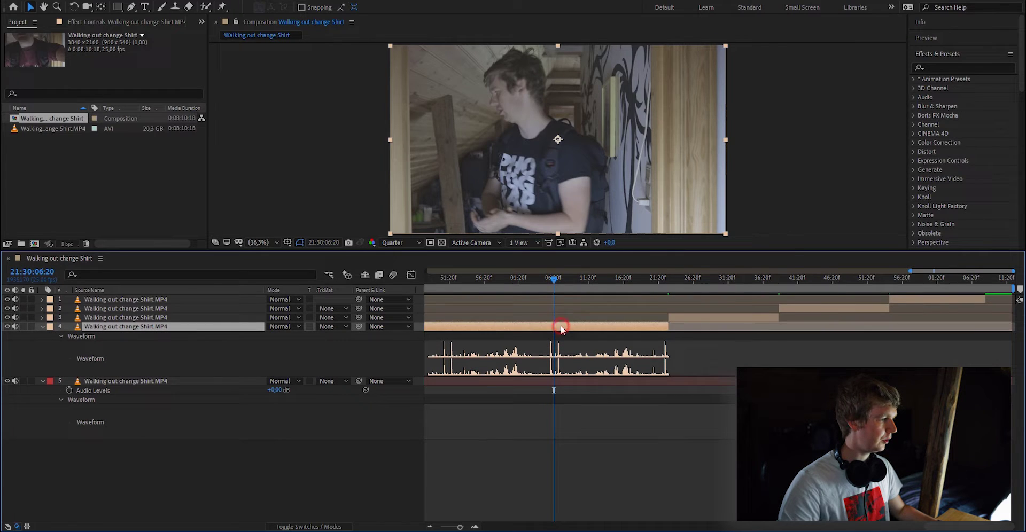
key("ctrl+shift+d")
- Continue splitting the rest of the peach footage into separate takes at each pair of waveform spikes
scroll(608, 422, "left", 5)
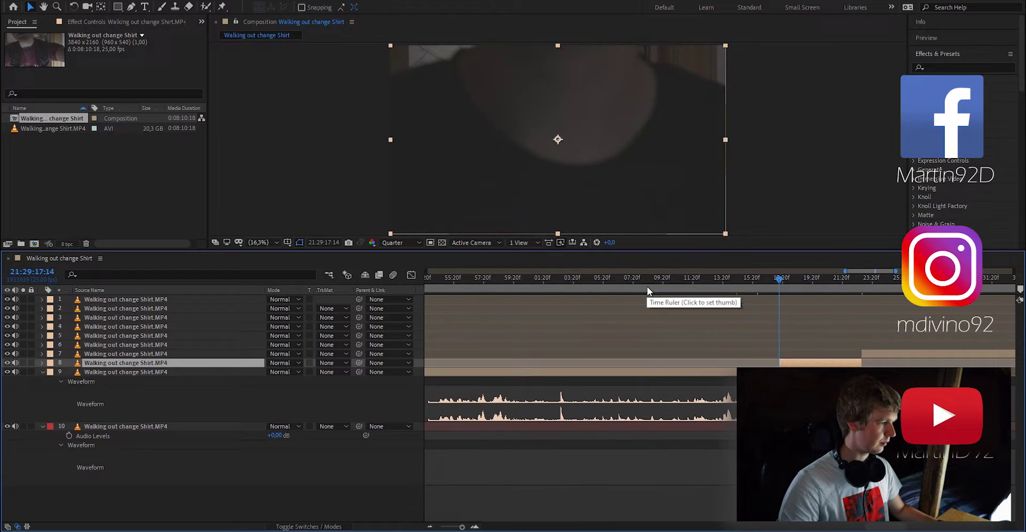
scroll(646, 286, "left", 5)
left_click(586, 279)
key("ctrl+shift+d")
key("ctrl+shift+d")
left_click(806, 279)
key("ctrl+shift+d")
key("ctrl+shift+d")
left_click(759, 279)
key("ctrl+shift+d")
key("ctrl+shift+d")
- Split the red footage into separate takes at its waveform spikes, working back towards the start of the composition
left_click(672, 279)
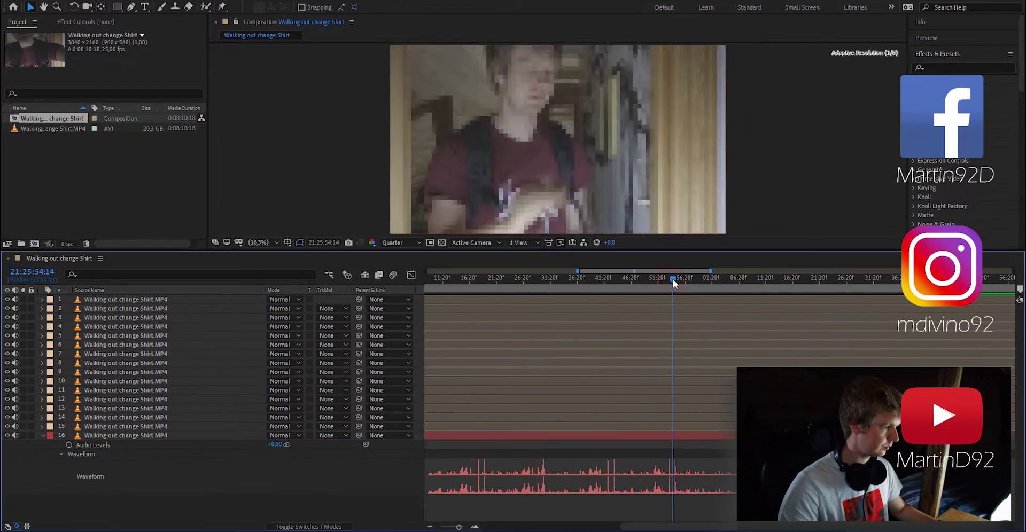
key("ctrl+shift+d")
key("ctrl+shift+d")
scroll(672, 279, "left", 5)
left_click(800, 279)
key("ctrl+shift+d")
key("ctrl+shift+d")
left_click(616, 280)
key("ctrl+shift+d")
key("ctrl+shift+d")
scroll(616, 280, "up", 2)
left_click(636, 279)
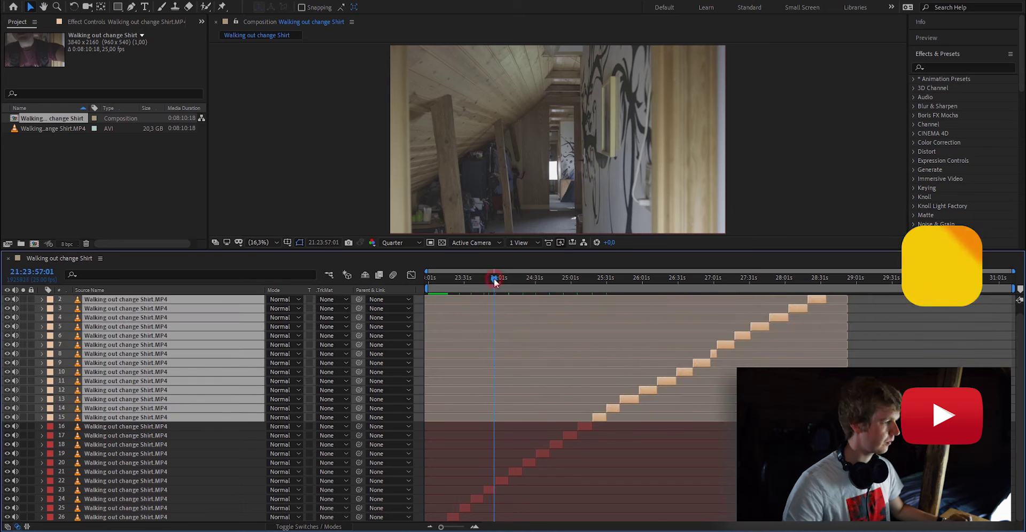
left_click(494, 278)
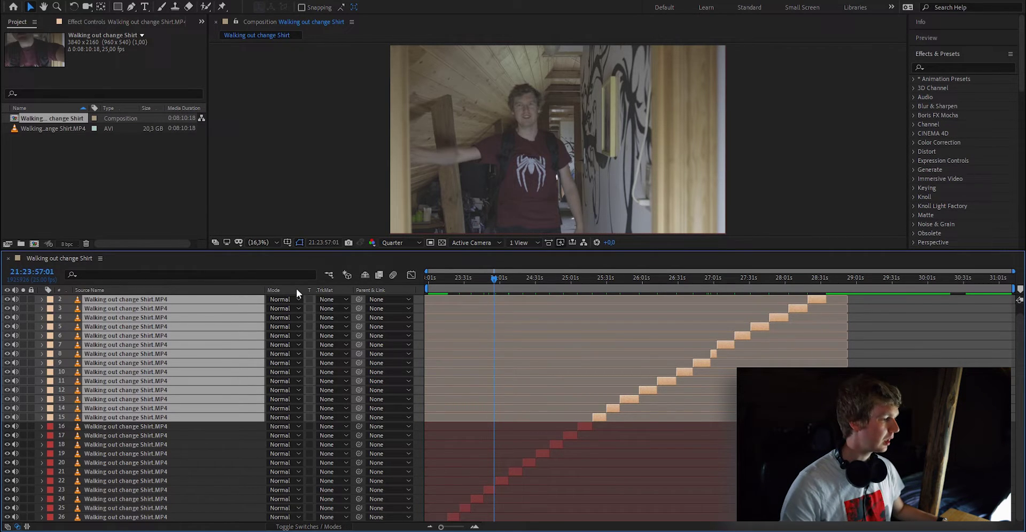
- Find the frame at 21:23:23:00 where the arm is held across the chest and add a layer marker there on red layer 26
left_click_drag(441, 527, 459, 525)
key("minus")
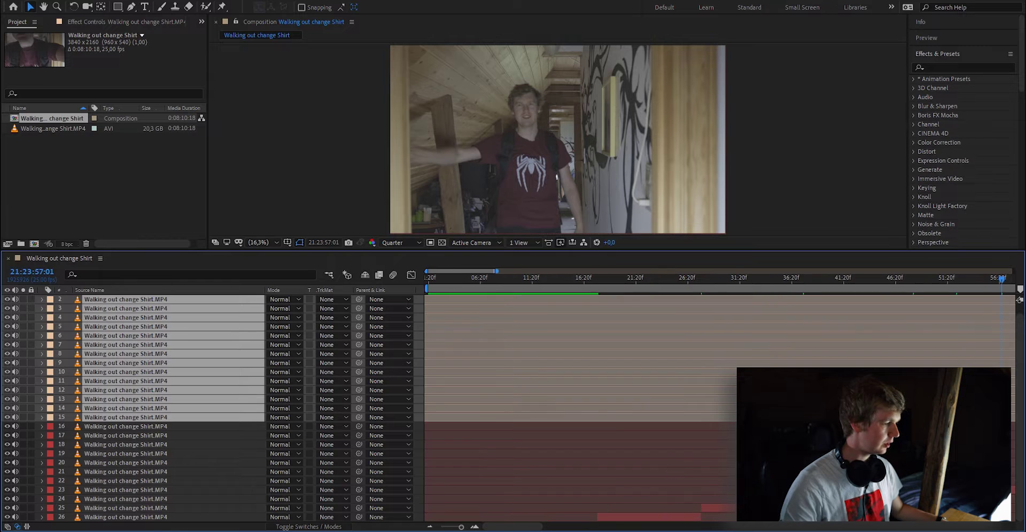
key("equal")
left_click_drag(677, 277, 662, 281)
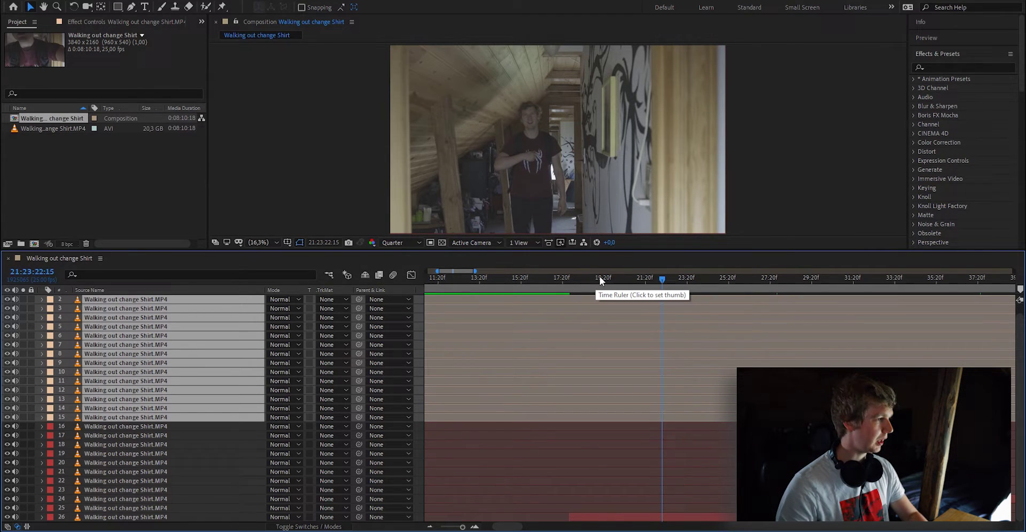
key("Page_Down")
key("Page_Down")
key("Page_Down")
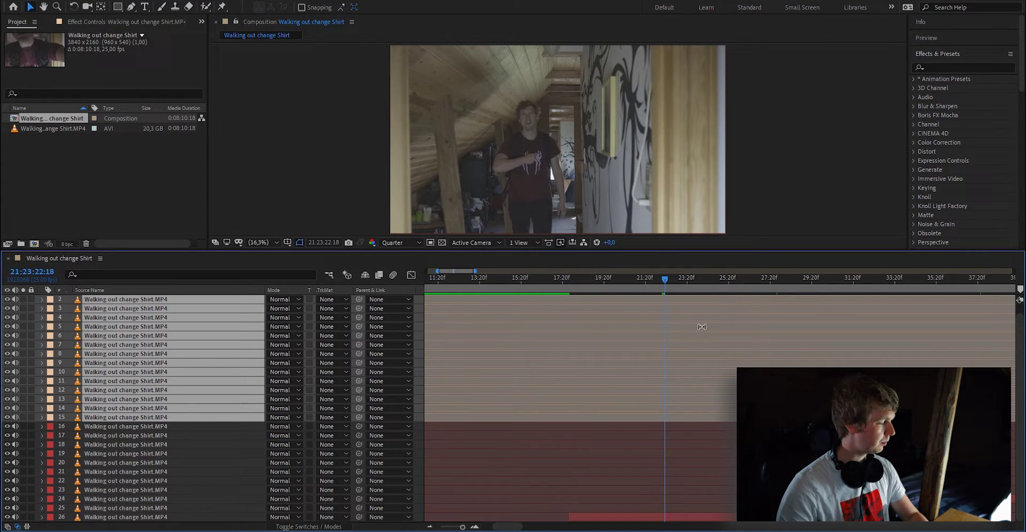
key("Page_Down")
key("Page_Down")
key("Page_Down")
key("Page_Down")
key("Page_Down")
key("Page_Down")
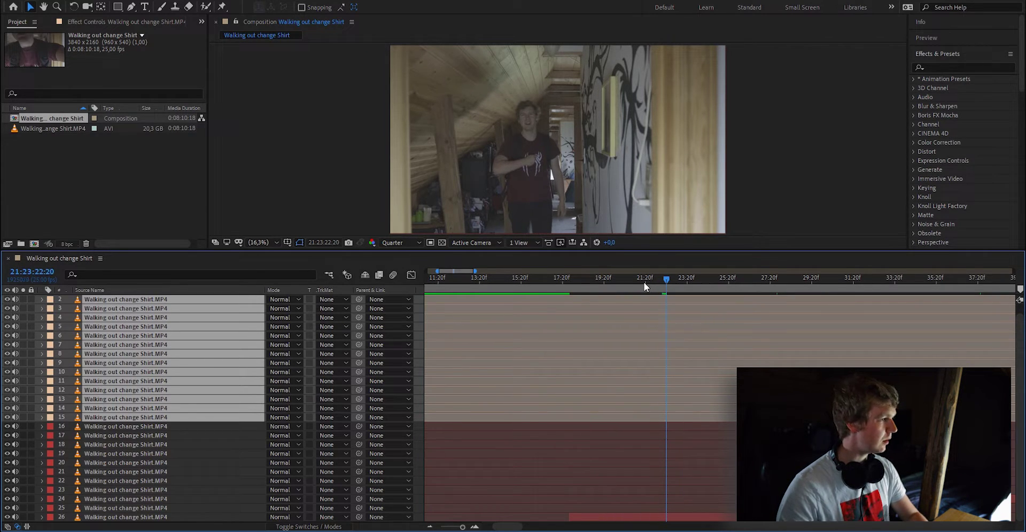
key("Page_Down")
key("Page_Down")
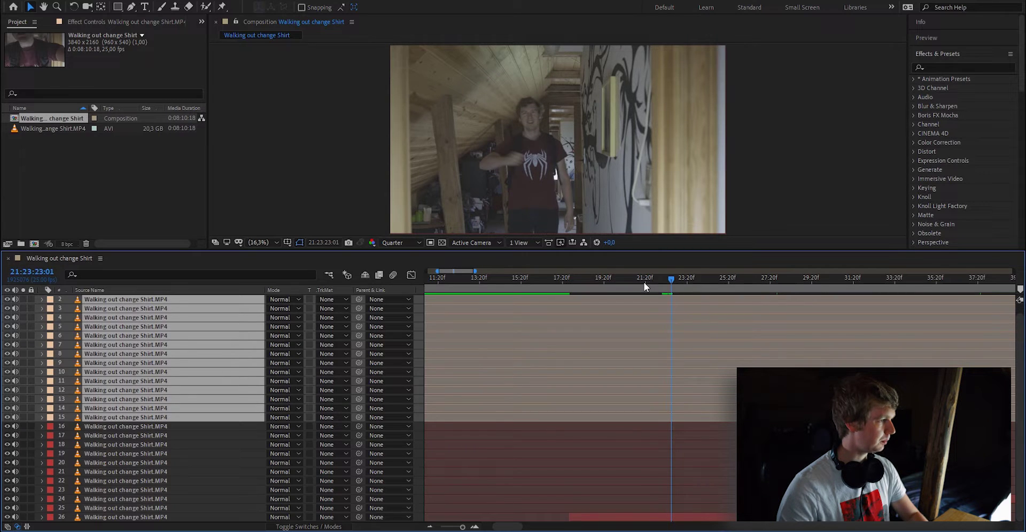
key("Page_Up")
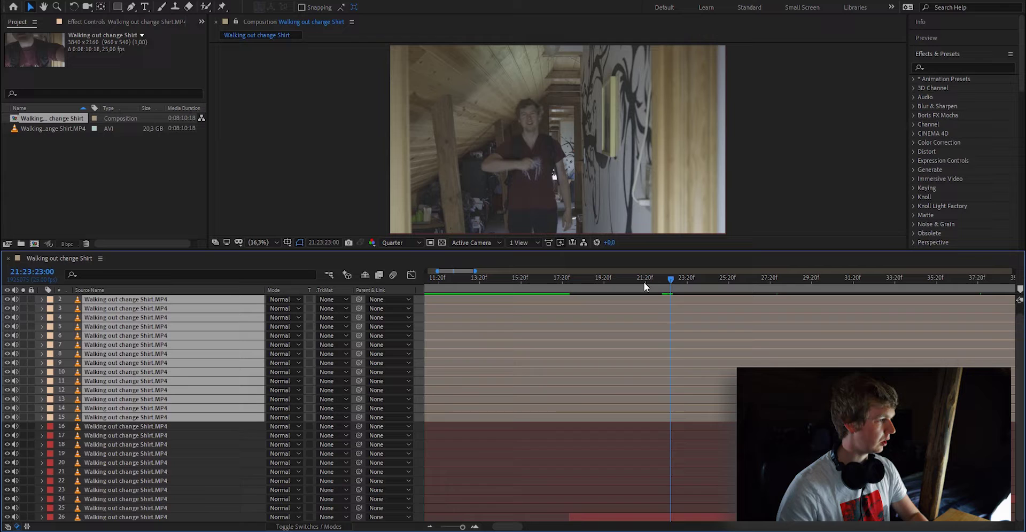
left_click(674, 516)
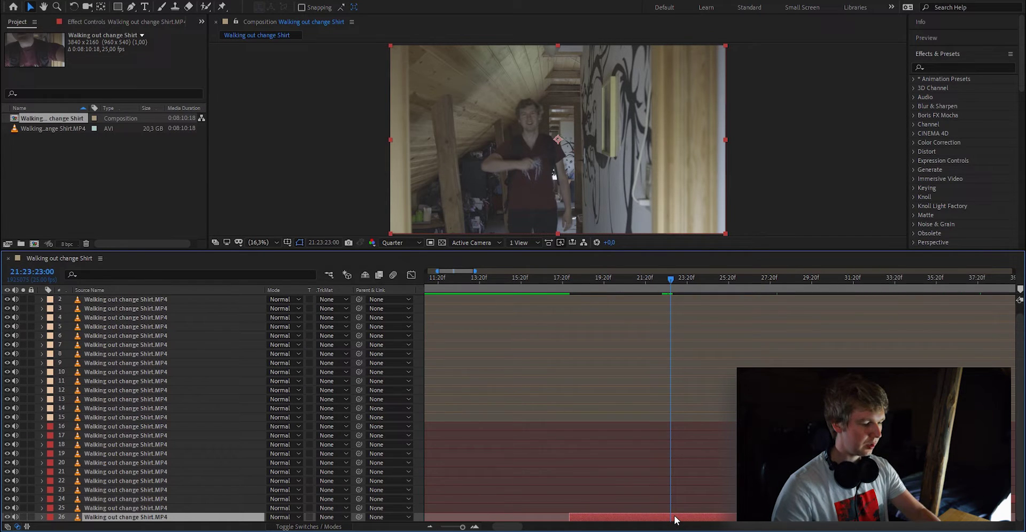
key("KP_Multiply")
scroll(538, 470, "down", 1)
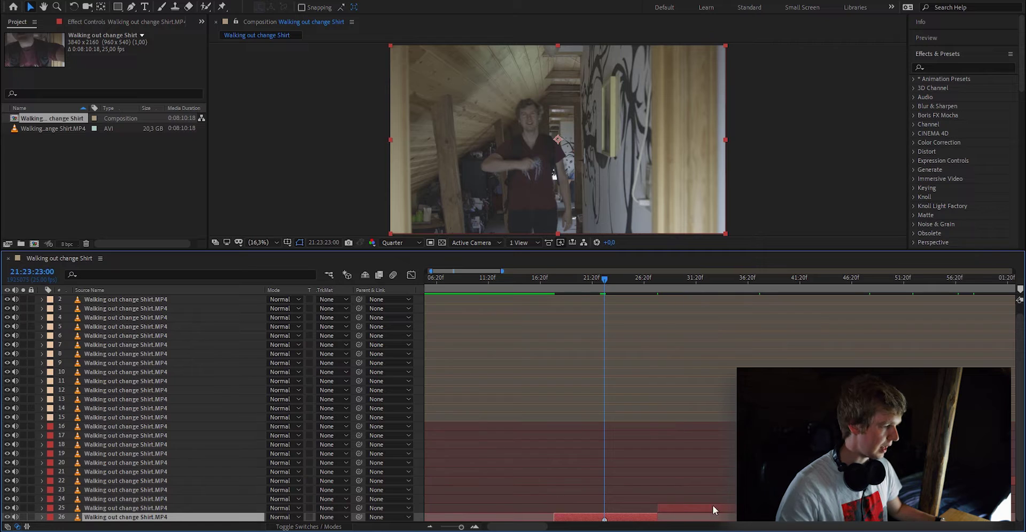
key("equal")
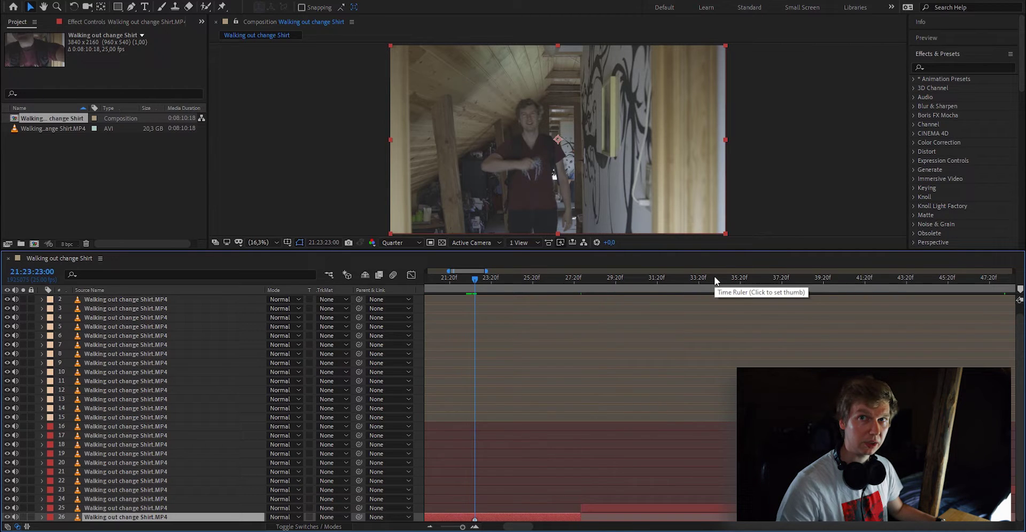
- Add a layer marker at the arm-across-chest frame in each red take from layer 25 up to layer 17
key("minus")
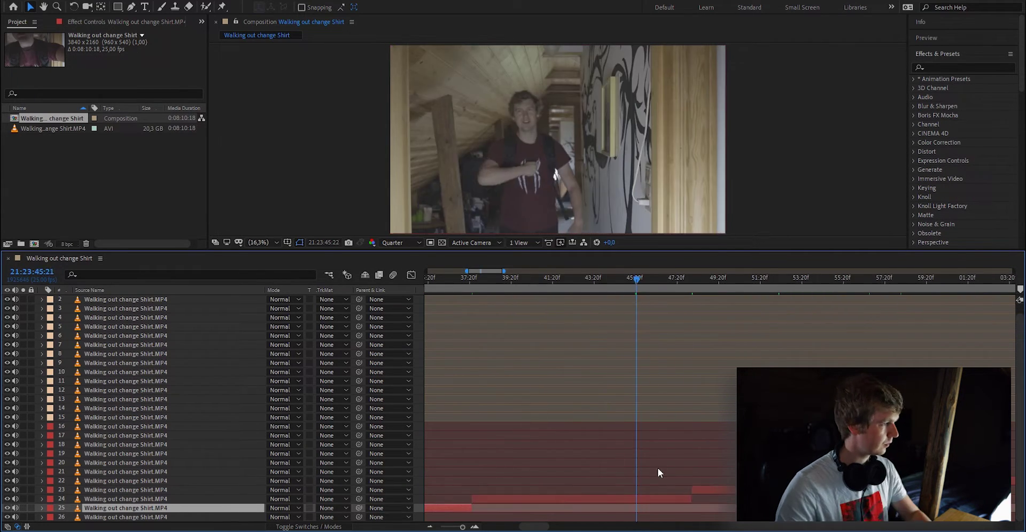
key("ctrl+Up")
key("ctrl+Up")
key("ctrl+Up")
key("ctrl+Up")
key("ctrl+Up")
key("ctrl+Up")
key("ctrl+Up")
key("ctrl+Up")
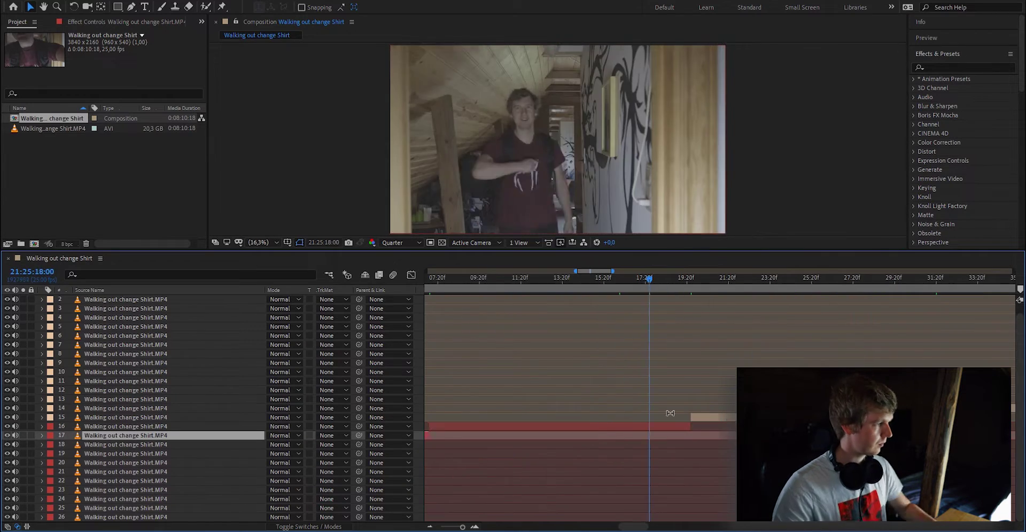
- Mark the same pose at 21:25:18:00 on red layer 16 and in each peach take from layer 15 to layer 10
key("minus")
key("ctrl+Up")
key("ctrl+Up")
key("ctrl+Up")
key("ctrl+Up")
key("ctrl+Up")
left_click(787, 288)
key("ctrl+Up")
key("ctrl+Up")
left_click(607, 291)
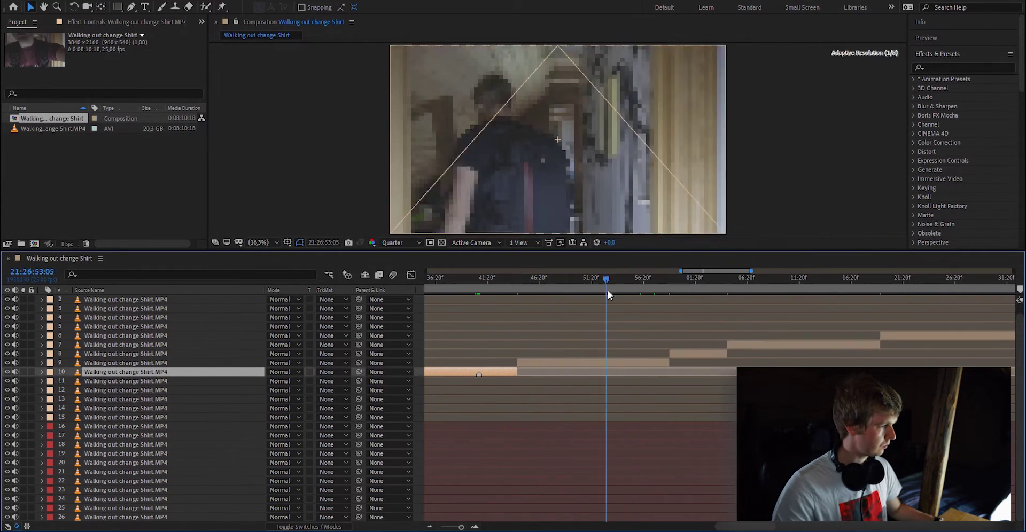
- Delete the short leftover peach clip on layer 8 and mark the pose frame in the following takes up to layer 3
key("Delete")
left_click(786, 280)
scroll(695, 321, "right", 4)
left_click(623, 345)
key("minus")
left_click(660, 325)
left_click(815, 280)
left_click(822, 308)
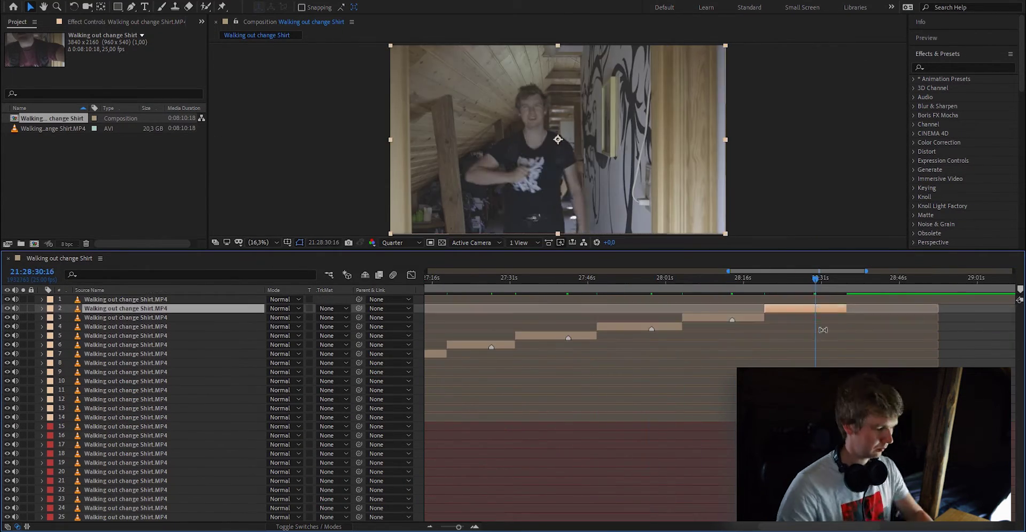
- Add pose markers on peach layer 2 at 21:28:30:16 and on layer 1 at 21:28:46:03
key("*")
key("ctrl+Up")
left_click(896, 279)
scroll(872, 278, "right", 1)
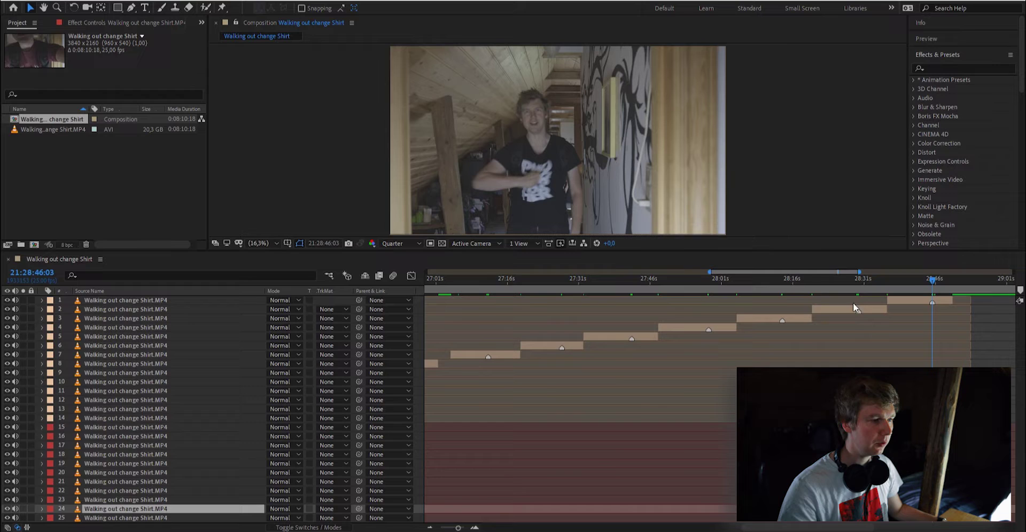
- Trim the end of the lowest red take, layer 25, to its pose marker at 21:23:23:00
key("minus")
key("minus")
key("minus")
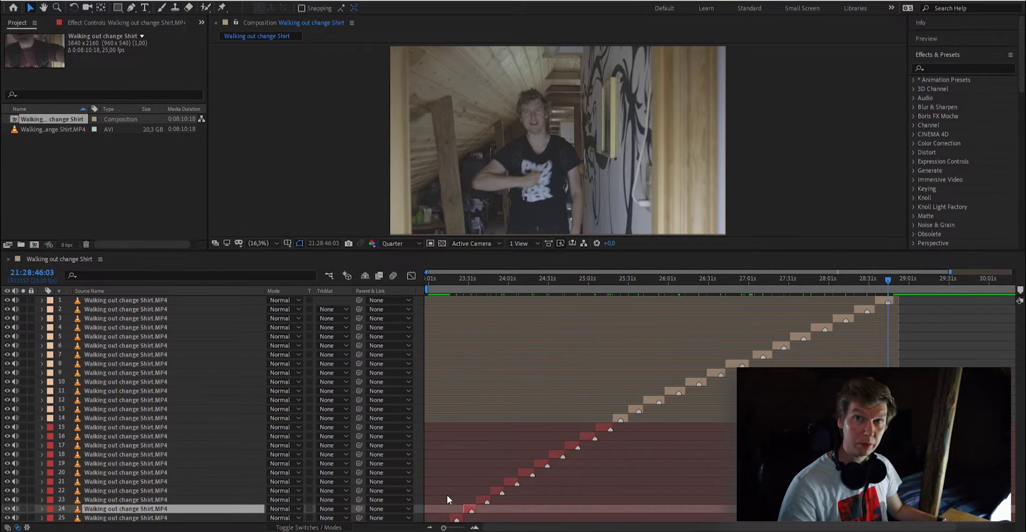
key("equal")
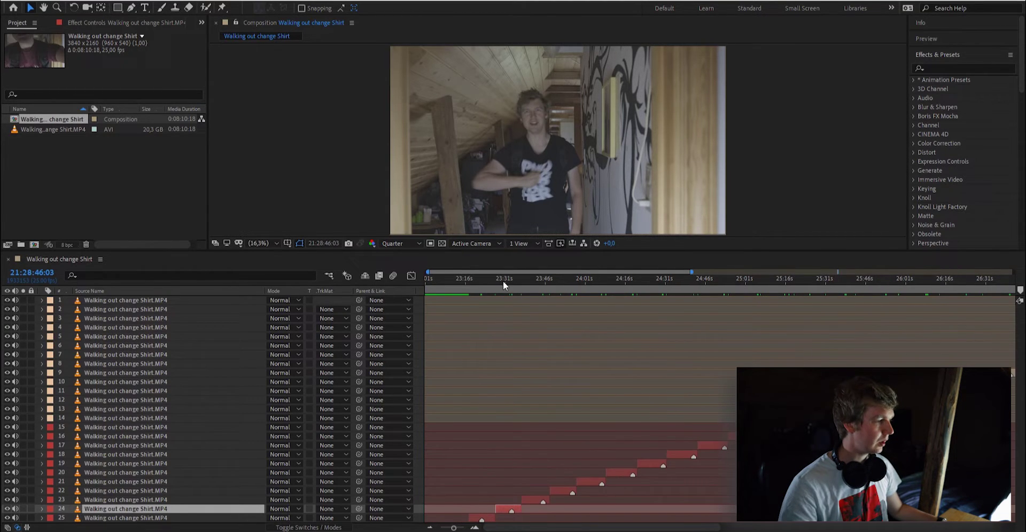
left_click(493, 277)
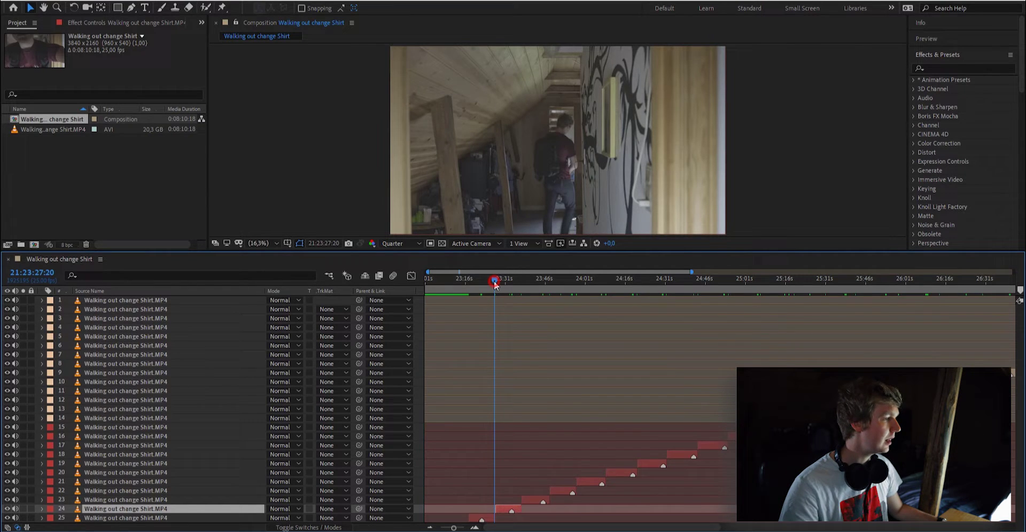
left_click_drag(494, 282, 477, 281)
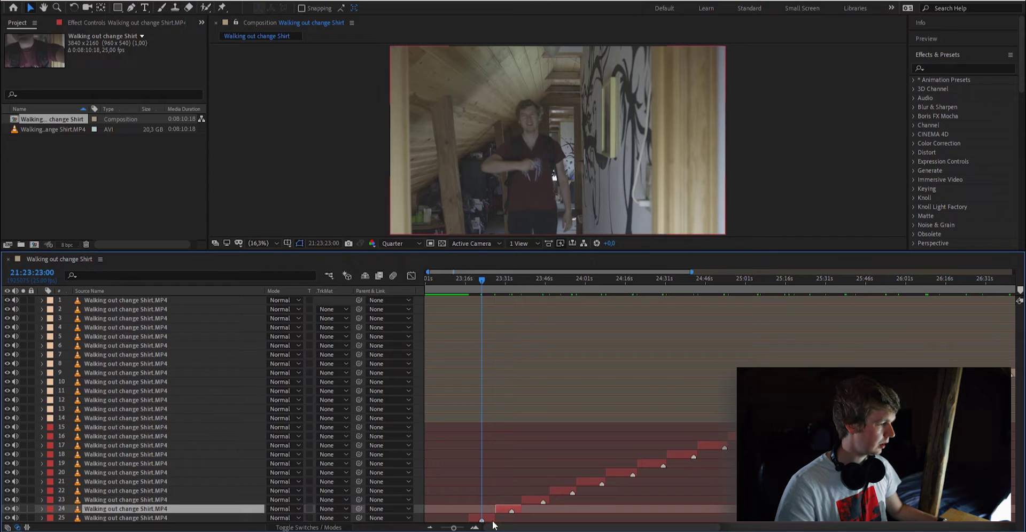
mouse_move(481, 280)
left_mouse_down()
mouse_move(511, 286)
mouse_move(480, 290)
left_mouse_up()
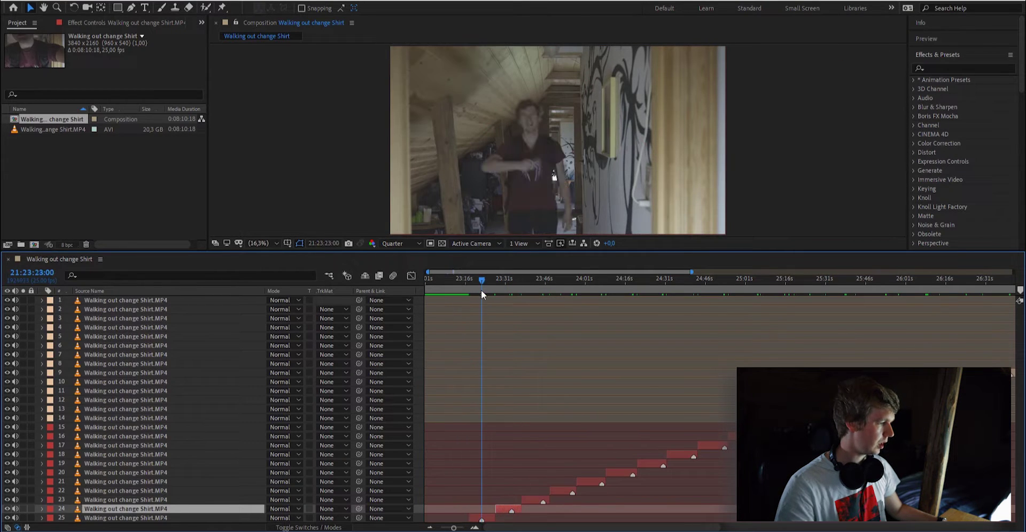
left_click(492, 522)
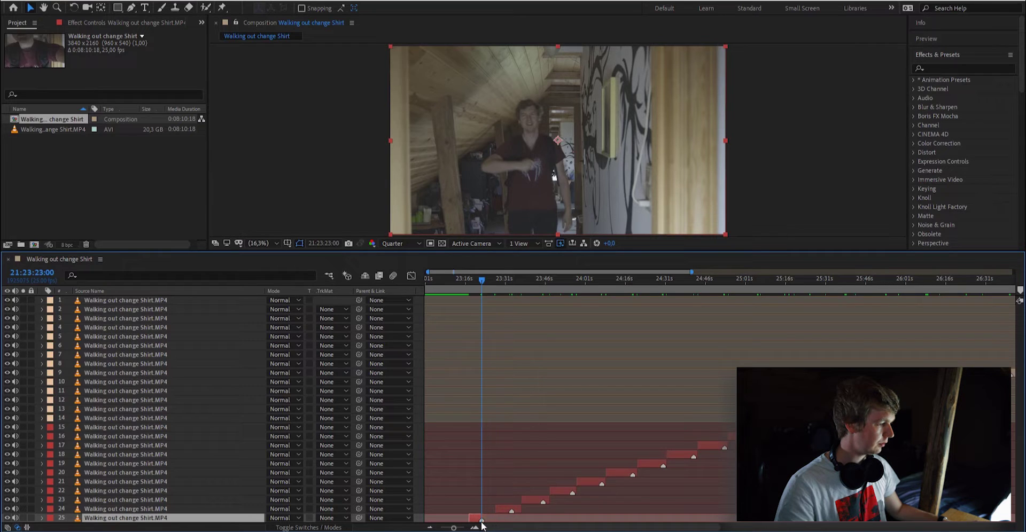
- Trim the ends of red layers 24 and 23 to their markers at 21:23:34:07 and 21:23:45:24
left_click_drag(508, 279, 512, 279)
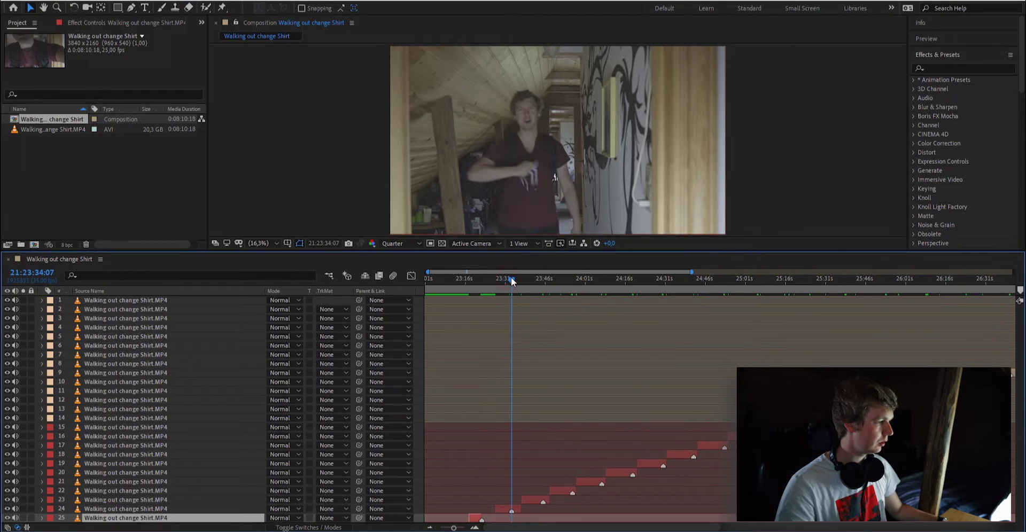
left_click(512, 510)
left_click_drag(540, 279, 543, 280)
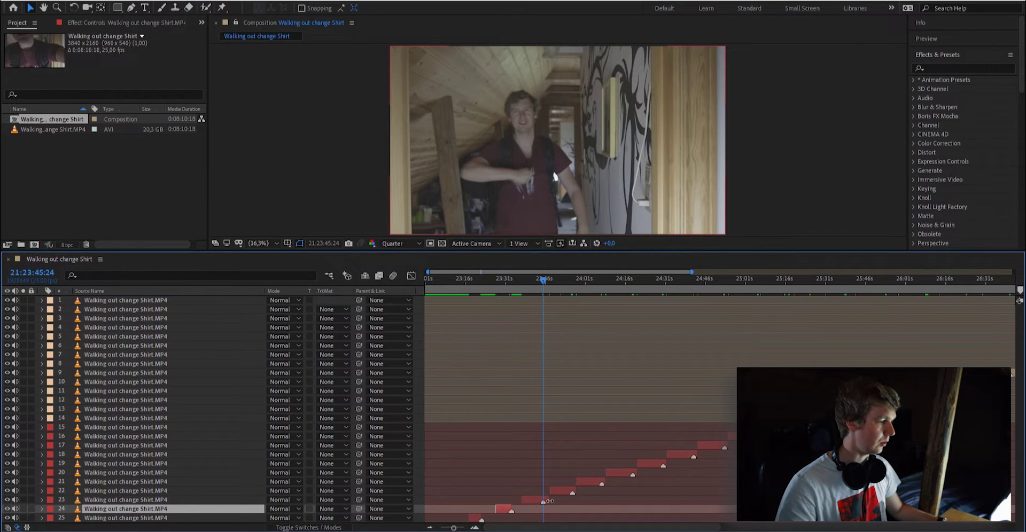
left_click(549, 501)
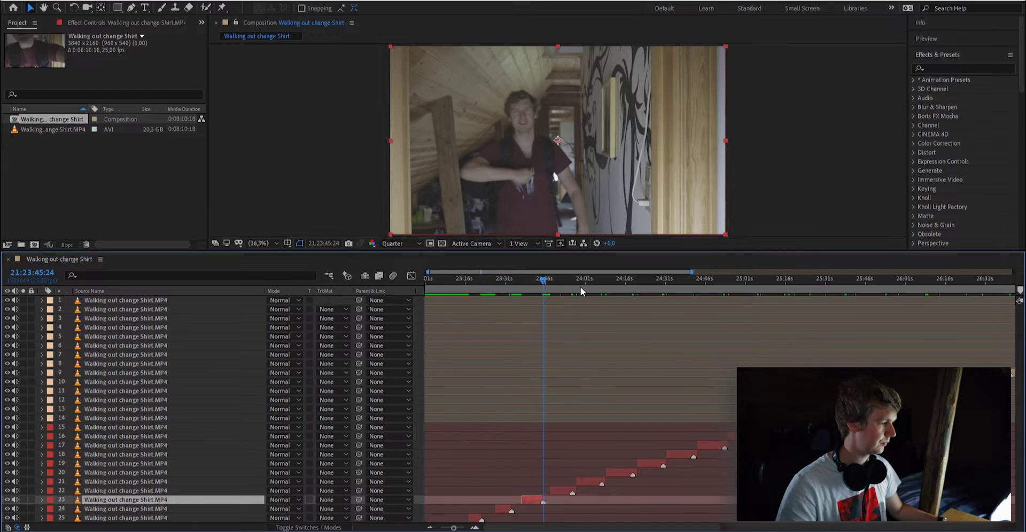
- Trim the ends of the remaining red takes, layers 22 through 15, to their pose markers
scroll(580, 287, "up", 4)
key("k")
key("k")
key("k")
key("k")
key("k")
key("k")
key("k")
key("k")
key("k")
key("ctrl+Up")
key("ctrl+Up")
key("ctrl+Up")
key("ctrl+Up")
key("ctrl+Up")
key("ctrl+Up")
key("ctrl+Up")
key("ctrl+Up")
scroll(604, 282, "down", 4)
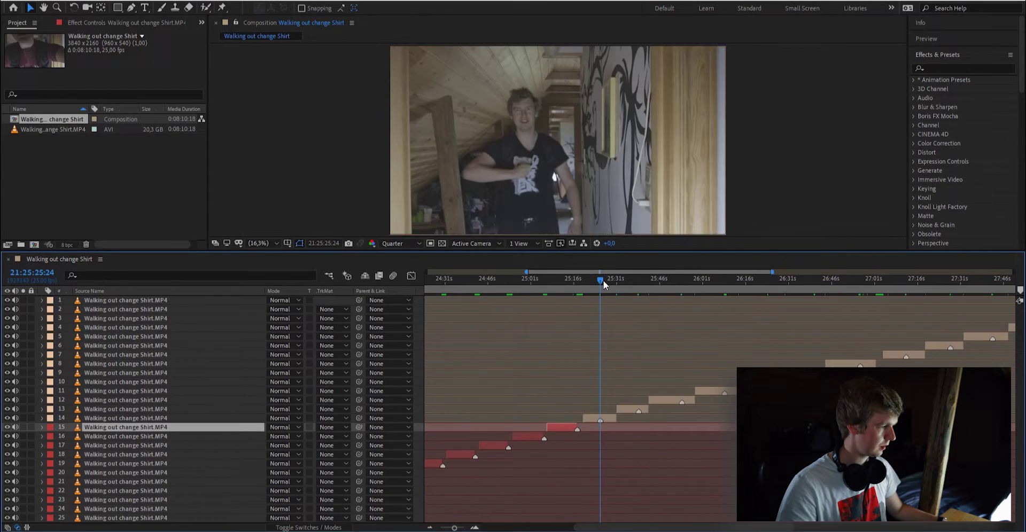
- Trim the starts of the peach takes from layer 14 up to layer 3 to their pose markers
key("ctrl+Up")
key("alt+[")
key("k")
key("ctrl+Up")
key("alt+[")
key("k")
key("ctrl+Up")
key("alt+[")
key("k")
key("ctrl+Up")
key("alt+[")
- Trim the starts of peach layers 2 and 1 to their markers at 21:28:30:16 and 21:28:46:03
key("k")
key("ctrl+Up")
key("alt+[")
key("k")
key("ctrl+Up")
key("alt+[")
key("k")
key("ctrl+Up")
key("alt+[")
key("k")
key("ctrl+Up")
key("alt+[")
key("k")
key("ctrl+Up")
key("alt+[")
key("k")
scroll(852, 291, "right", 4)
scroll(865, 283, "down", 2)
key("ctrl+Up")
key("alt+[")
key("k")
key("ctrl+Up")
key("alt+[")
key("k")
key("ctrl+Up")
key("alt+[")
key("k")
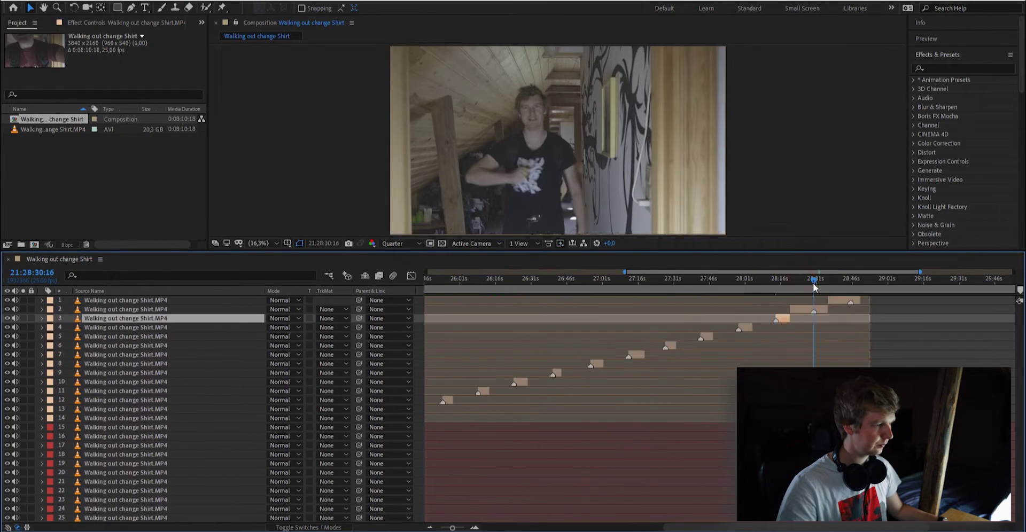
key("ctrl+Up")
key("alt+[")
key("k")
key("ctrl+Up")
key("alt+[")
scroll(814, 287, "down", 2)
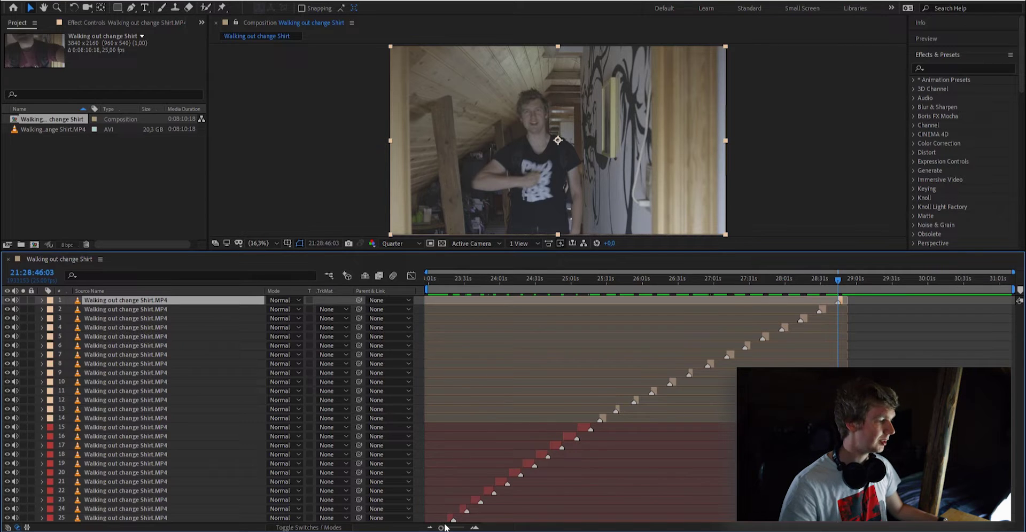
- Slide red layers 24 through 19 earlier so their pose markers line up with the marker on layer 25
scroll(432, 521, "up", 4)
scroll(482, 489, "down", 1)
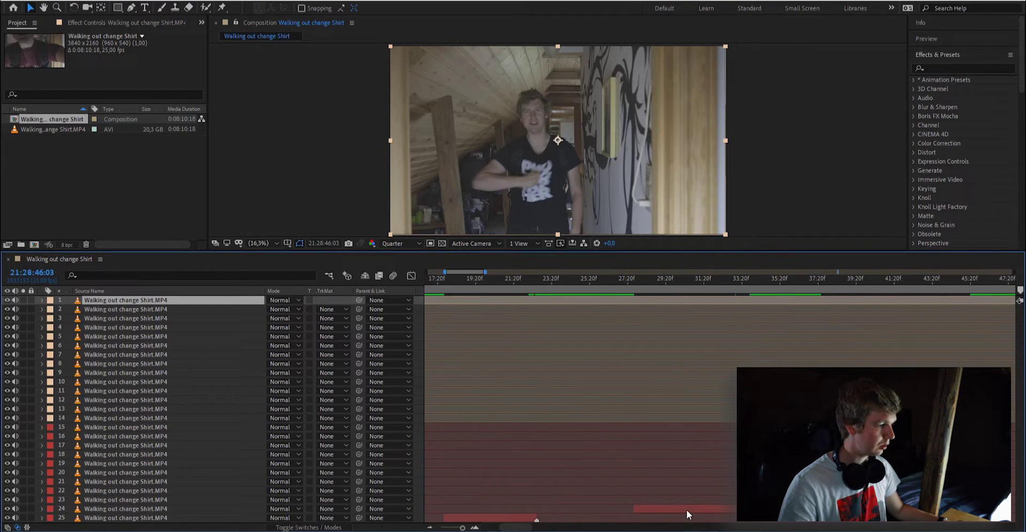
left_click_drag(698, 510, 592, 509)
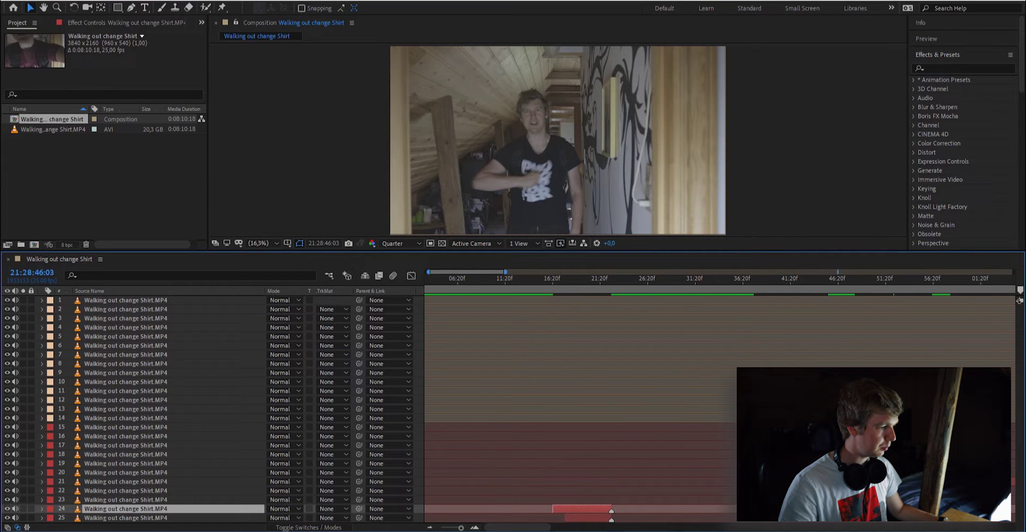
left_click_drag(805, 500, 595, 500)
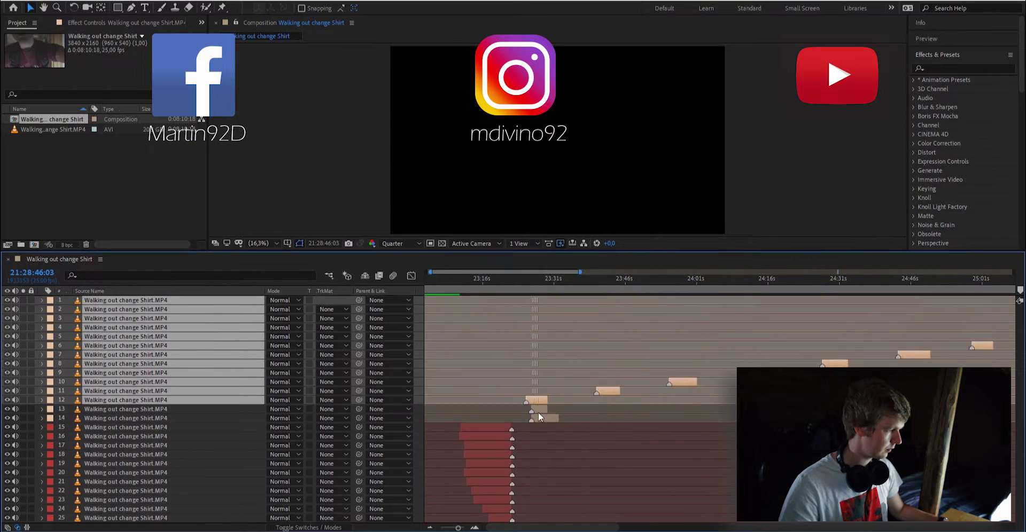
- Slide the remaining red takes into line at the shared marker and stack the peach takes with their own markers aligned
left_click_drag(537, 412, 562, 336)
left_click(562, 337, "ctrl")
left_click_drag(711, 327, 564, 327)
left_click_drag(711, 319, 561, 310)
scroll(521, 319, "up", 3)
left_click(666, 428)
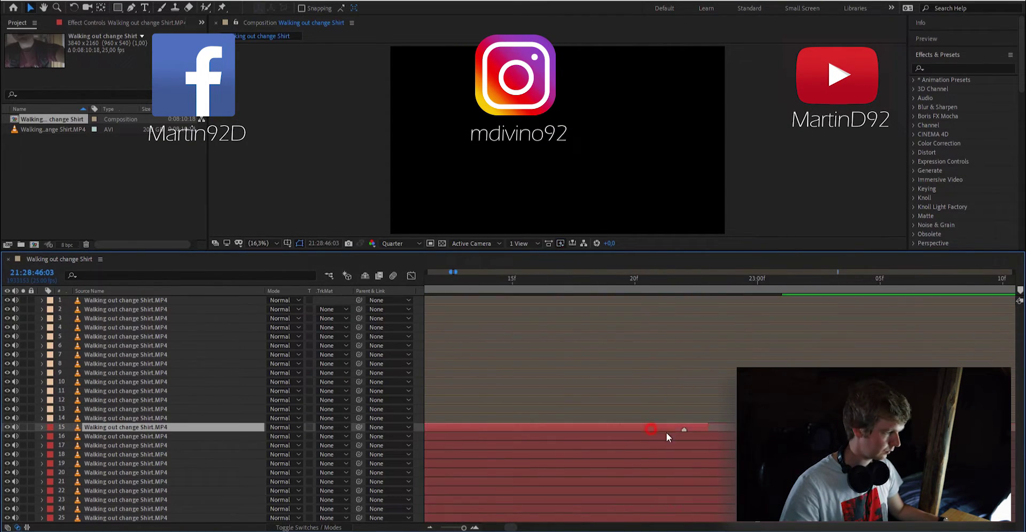
- Split all the red takes together at 21:23:18:14, before the walk towards the camera
scroll(452, 479, "down", 3)
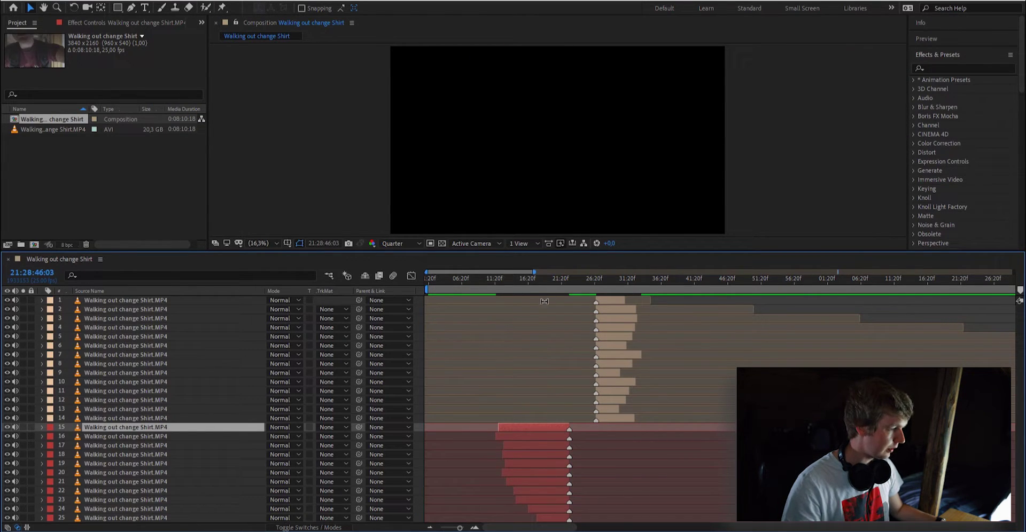
left_click_drag(535, 279, 540, 281)
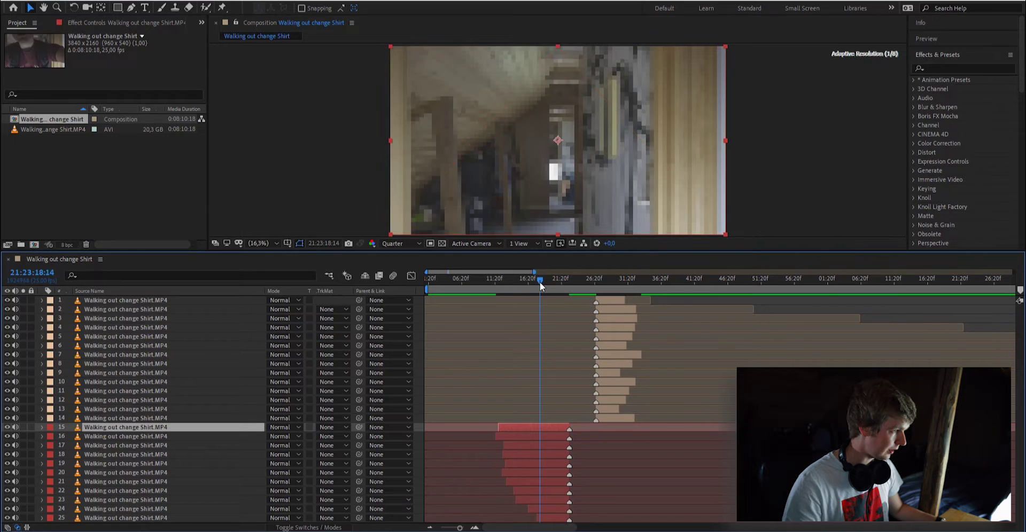
left_click(547, 515, "shift")
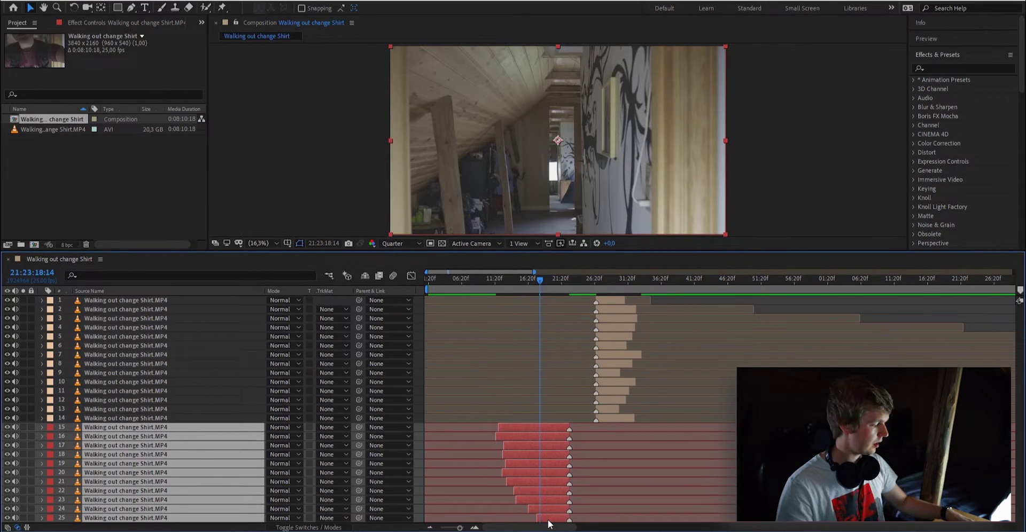
key("ctrl+shift+d")
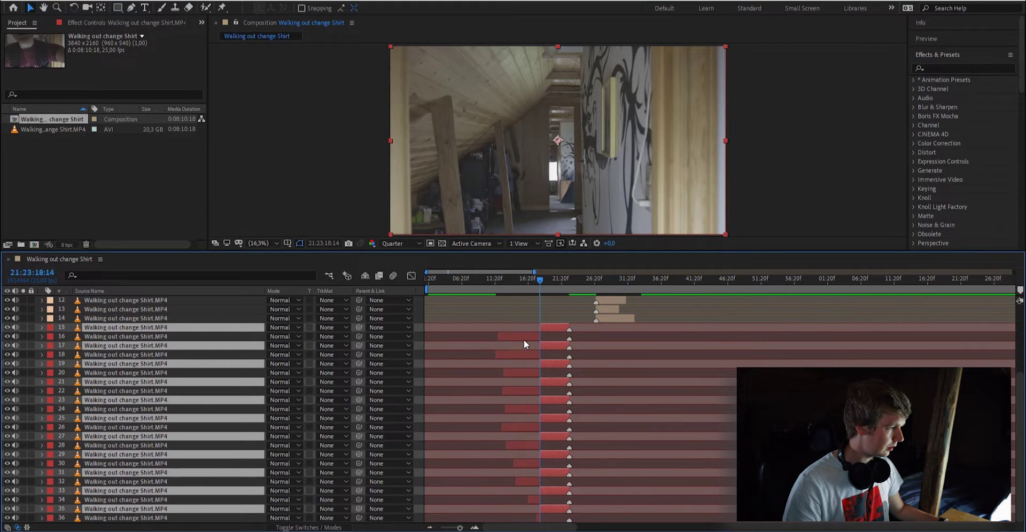
- Delete the leading piece of every split red take before 21:23:18:14
left_click(524, 340)
left_click(528, 355, "ctrl")
left_click(530, 374, "ctrl")
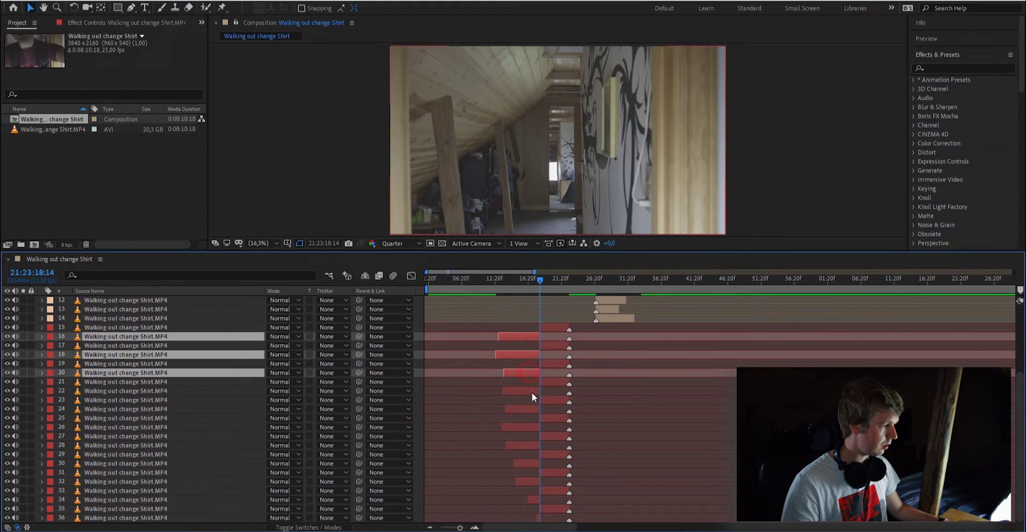
left_click(531, 391, "ctrl")
left_click(533, 409, "ctrl")
left_click(533, 427, "ctrl")
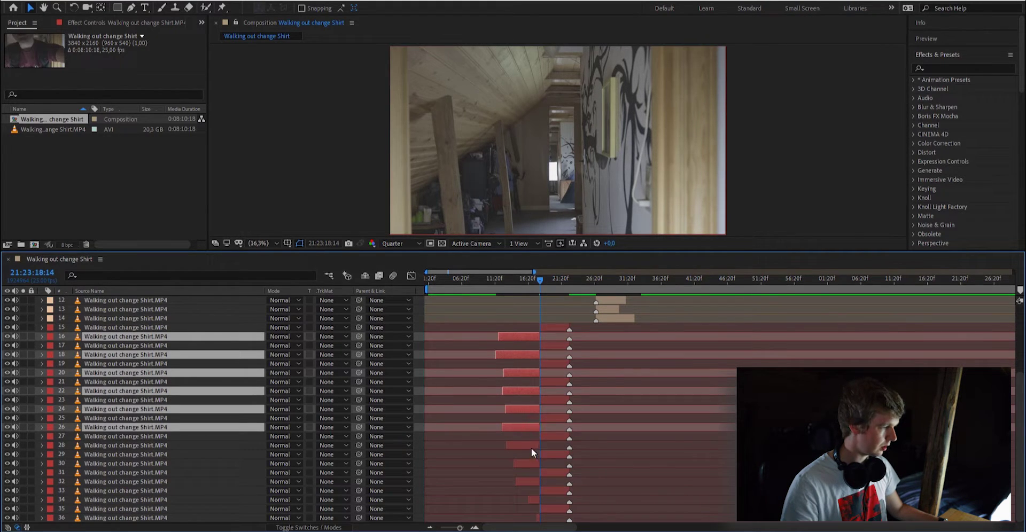
left_click(531, 446, "ctrl")
left_click(532, 464, "ctrl")
left_click(531, 482, "ctrl")
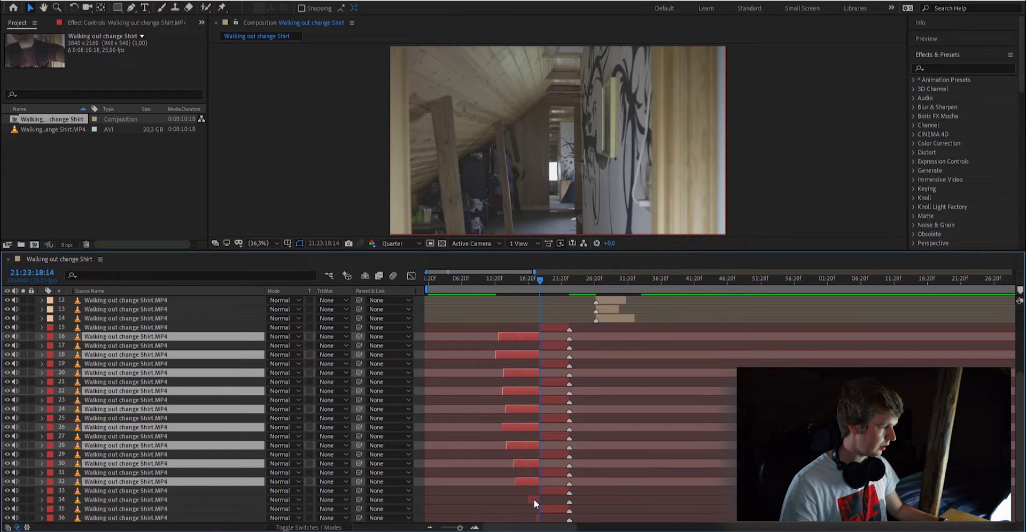
left_click(534, 499, "ctrl")
scroll(531, 517, "up", 4)
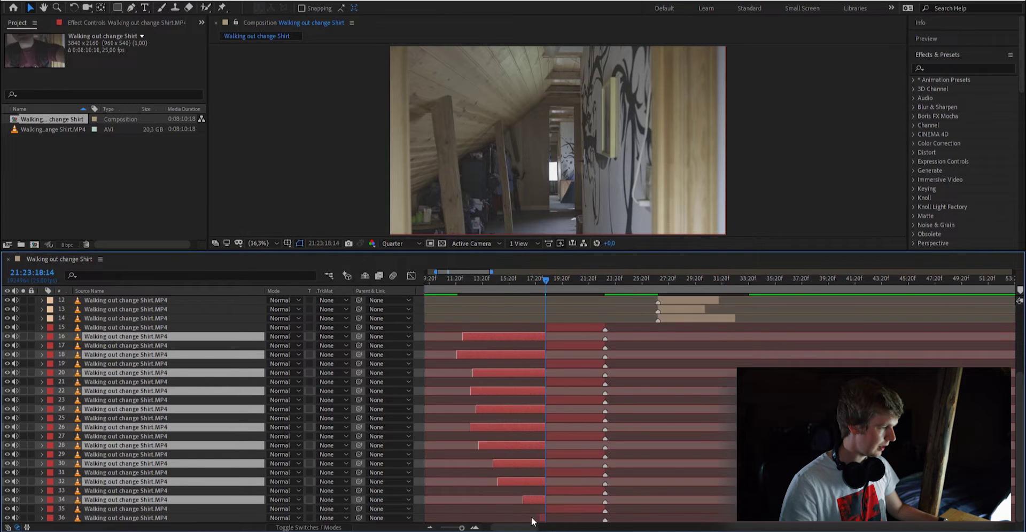
left_click(614, 516, "ctrl")
key("Delete")
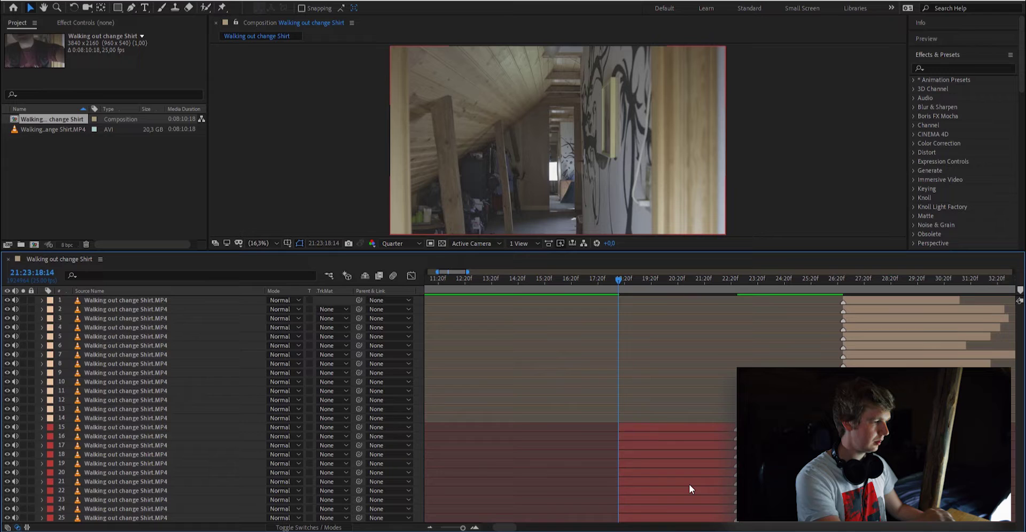
- Split peach layers 1, 9 and 14 at 21:23:30:10, where the shirt comes close to the camera
scroll(565, 409, "down", 2)
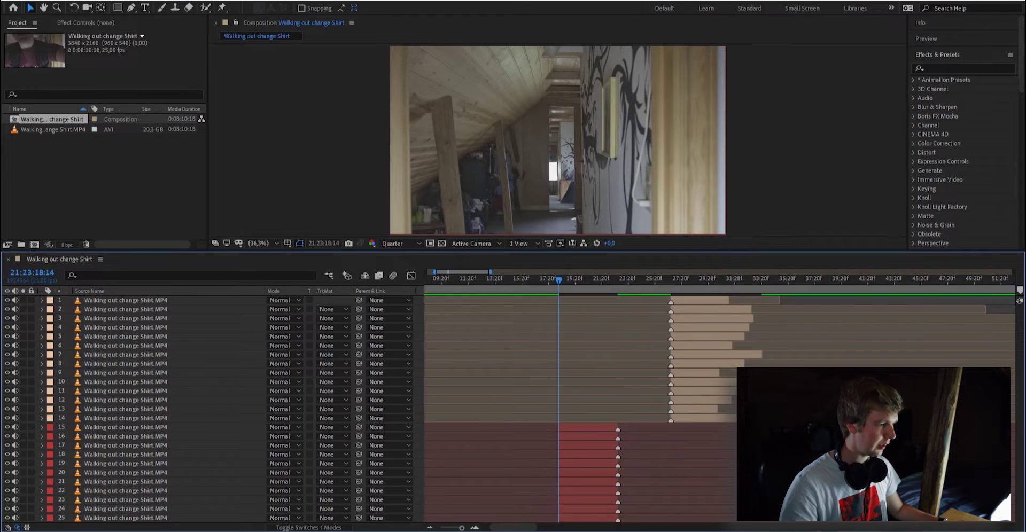
scroll(732, 348, "up", 2)
left_click(688, 279)
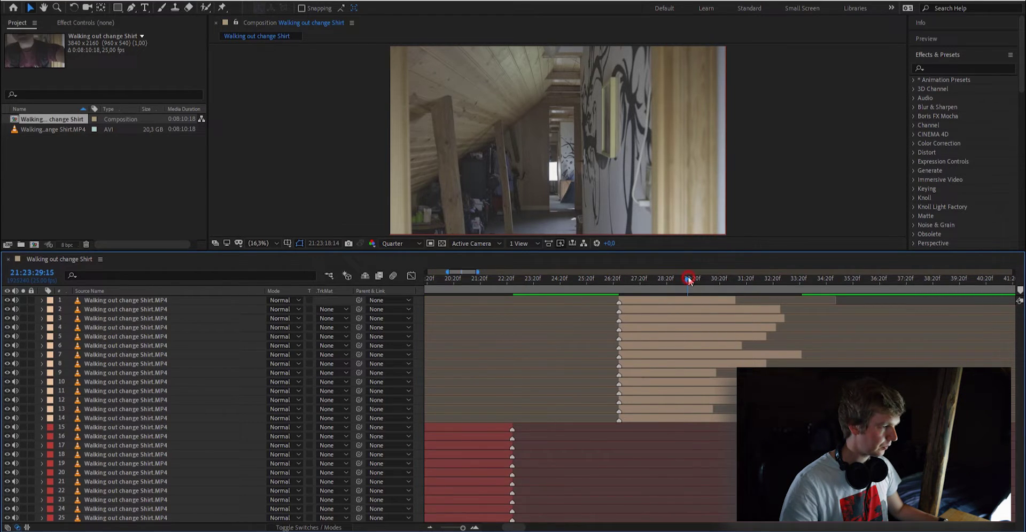
left_click_drag(688, 279, 709, 279)
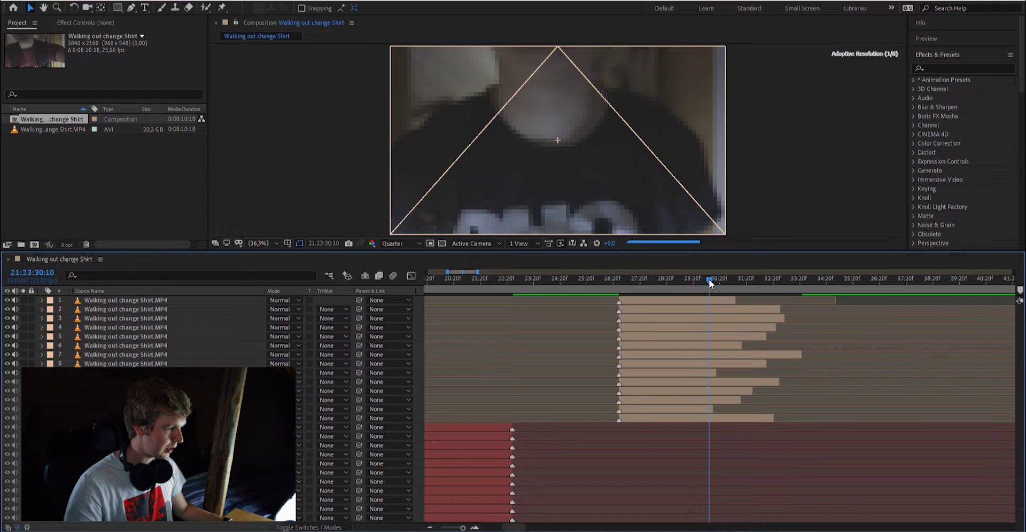
left_click(704, 419)
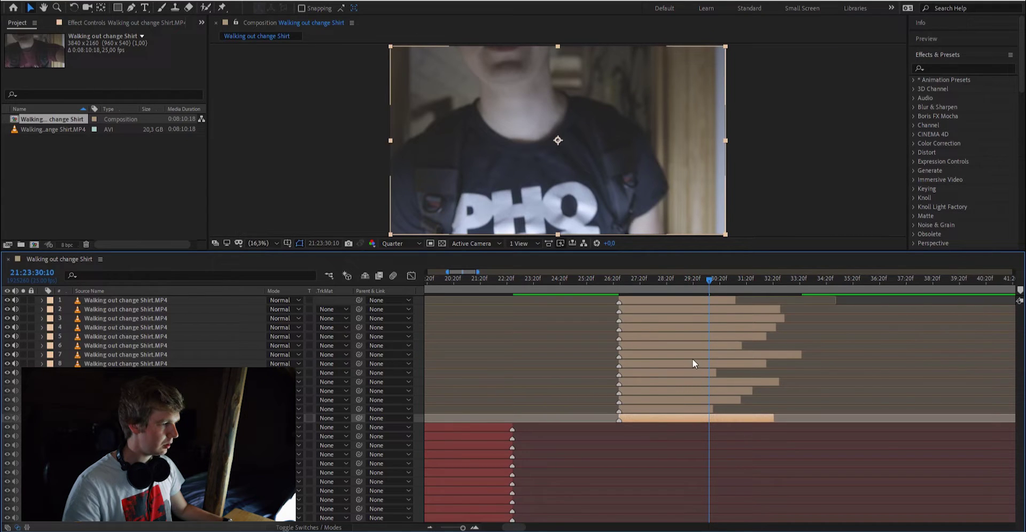
left_click(693, 372, "ctrl")
left_click(699, 301, "ctrl")
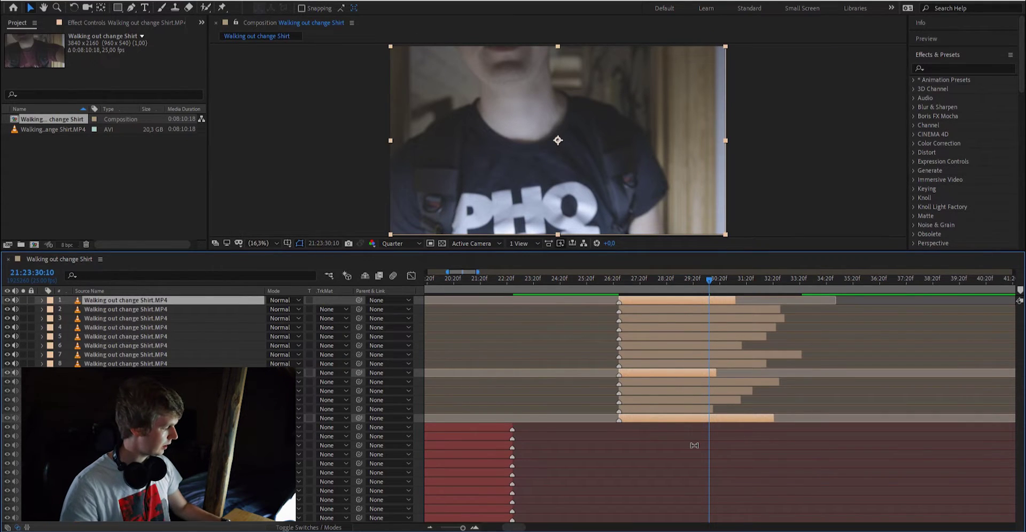
key("ctrl+shift+d")
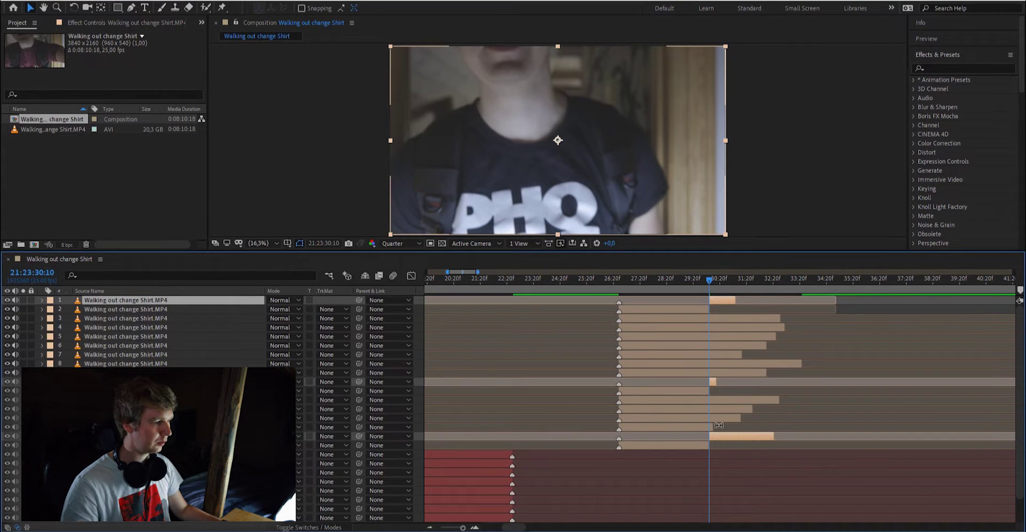
- Split the remaining peach takes together at 21:23:30:10 and delete their trailing pieces
left_click(702, 427)
left_click(692, 314, "shift")
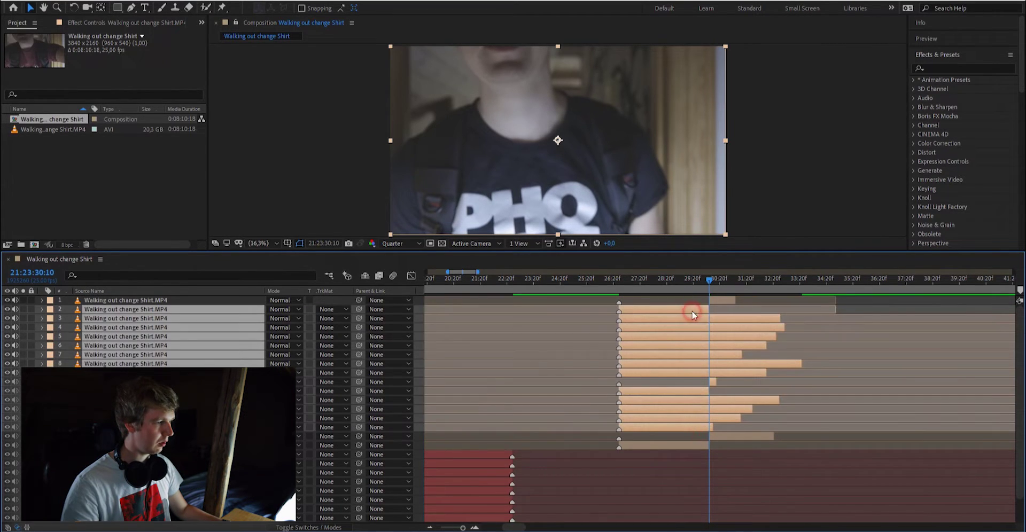
key("ctrl+shift+d")
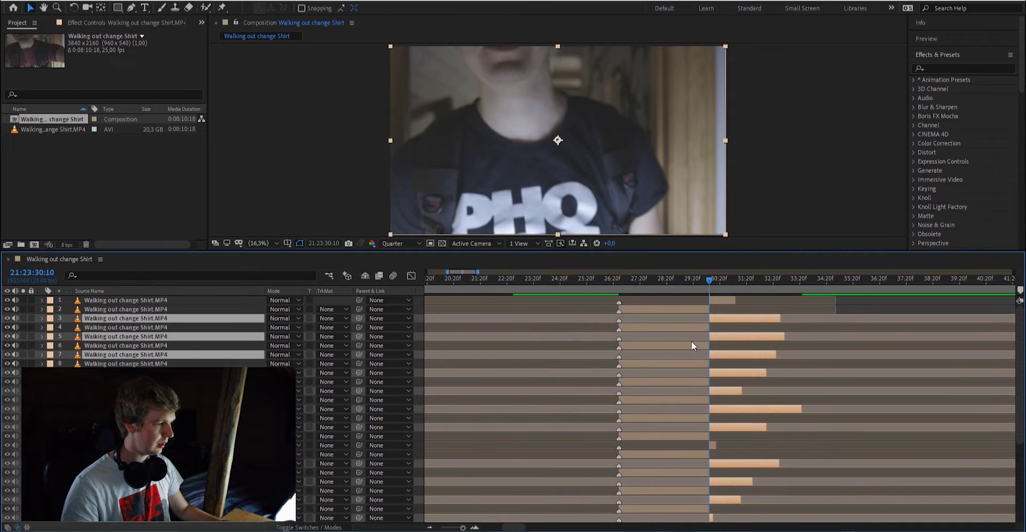
key("Delete")
- Delete the leftover trailing pieces of the three peach takes that were already split at 21:23:30:10
left_click(720, 301)
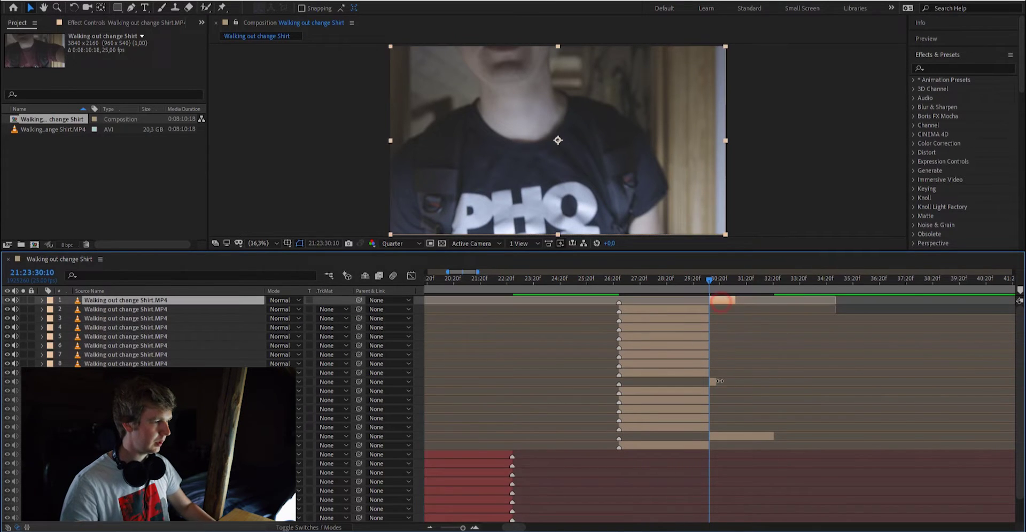
key("Delete")
left_click(713, 373)
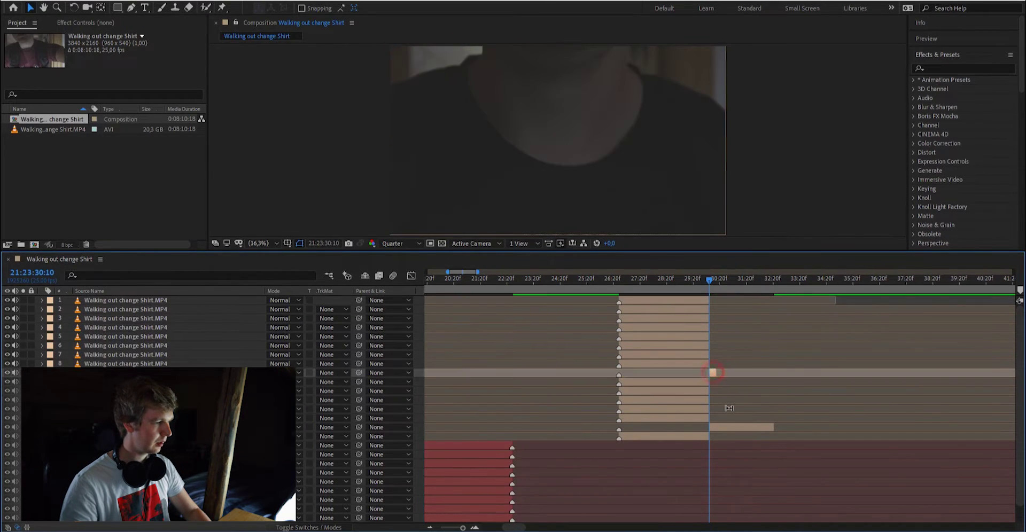
key("Delete")
left_click(732, 420)
key("Delete")
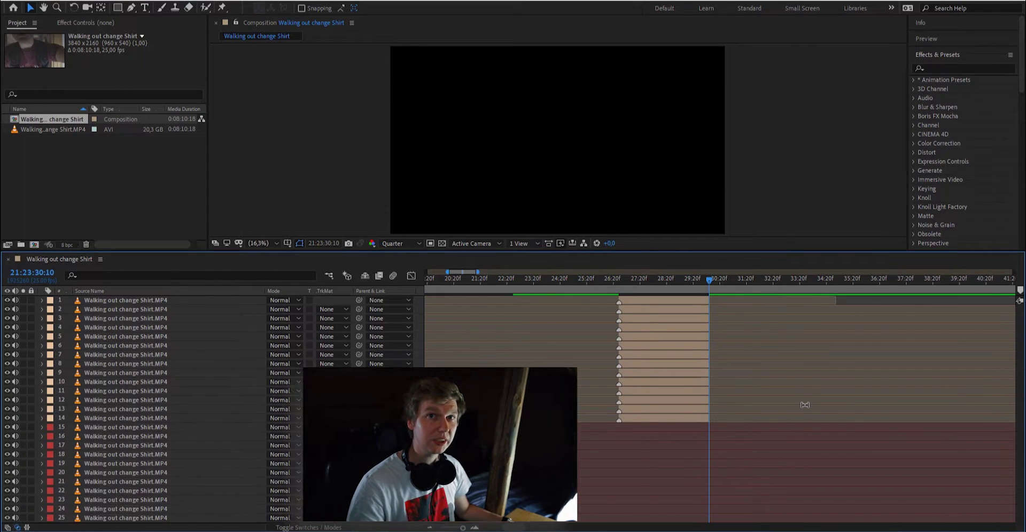
- Enlarge the timeline area and move all red takes above the peach takes in the layer stack
scroll(663, 451, "down", 5)
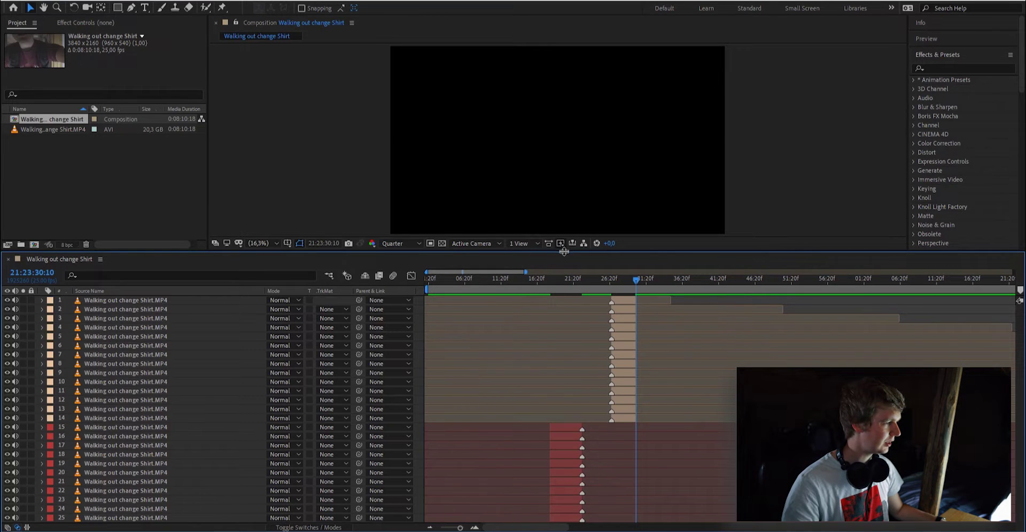
left_click_drag(563, 252, 562, 198)
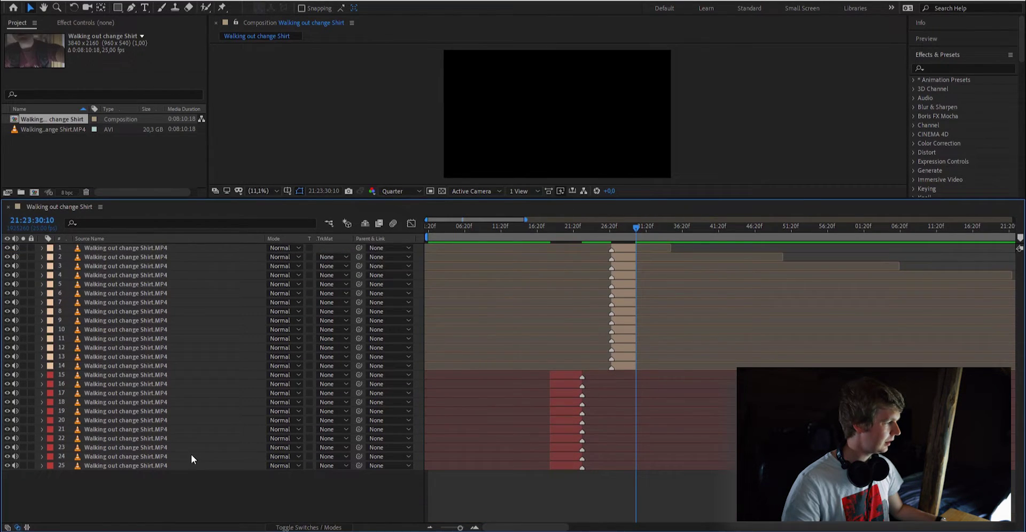
left_click(152, 470)
left_click(128, 373, "shift")
left_click_drag(134, 376, 144, 247)
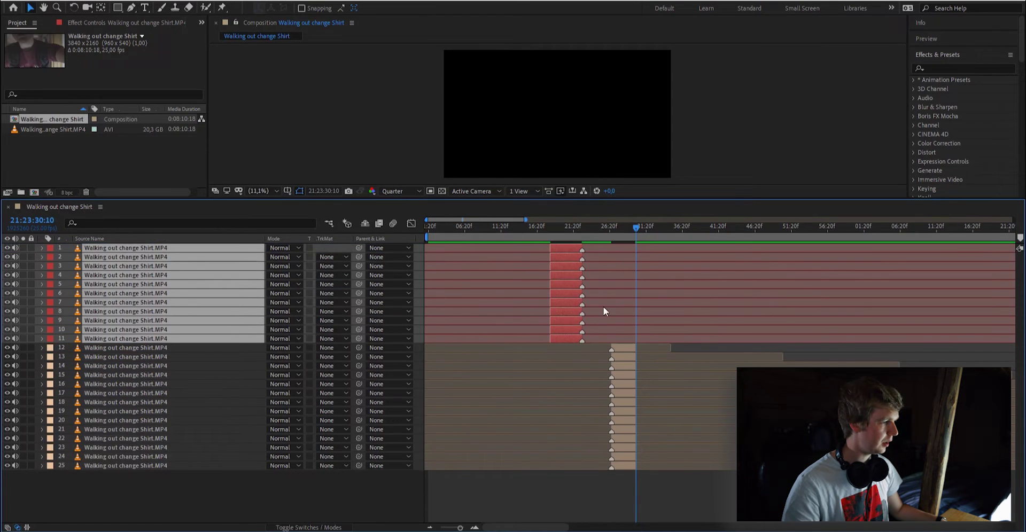
left_click(537, 500)
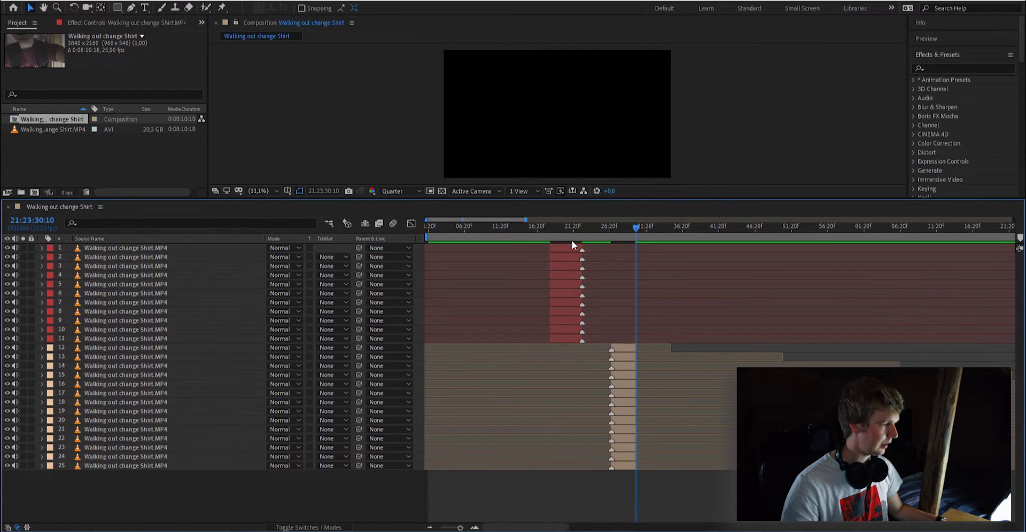
- Slide all red takes together along the timeline so their markers line up with the peach markers at 21:23:27:00
left_click(576, 246)
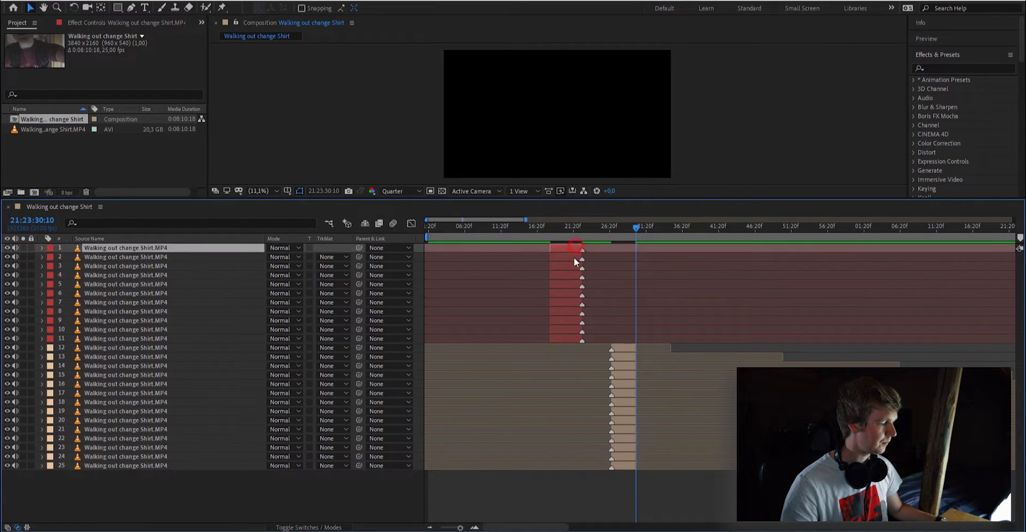
left_click(570, 340, "shift")
left_click_drag(567, 338, 595, 340)
scroll(612, 347, "up", 5)
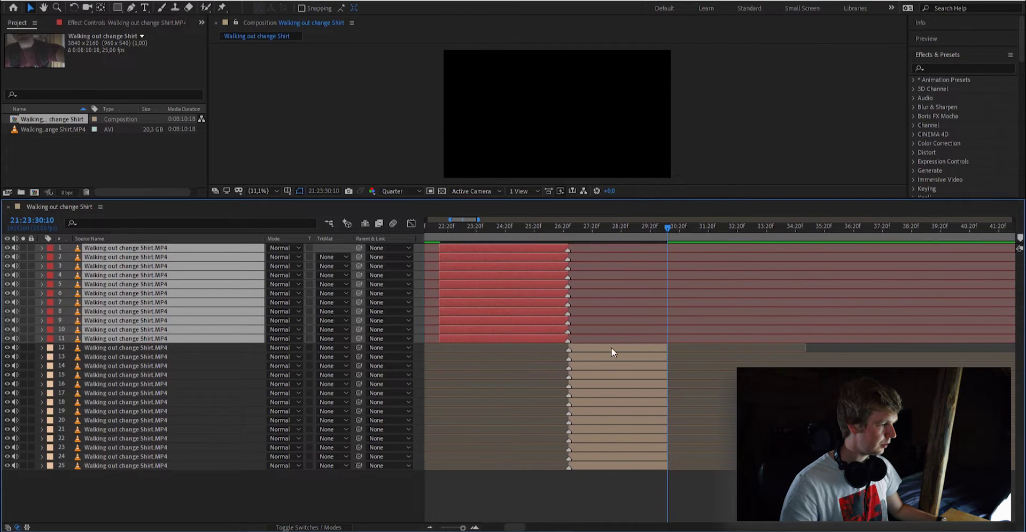
scroll(694, 342, "up", 3)
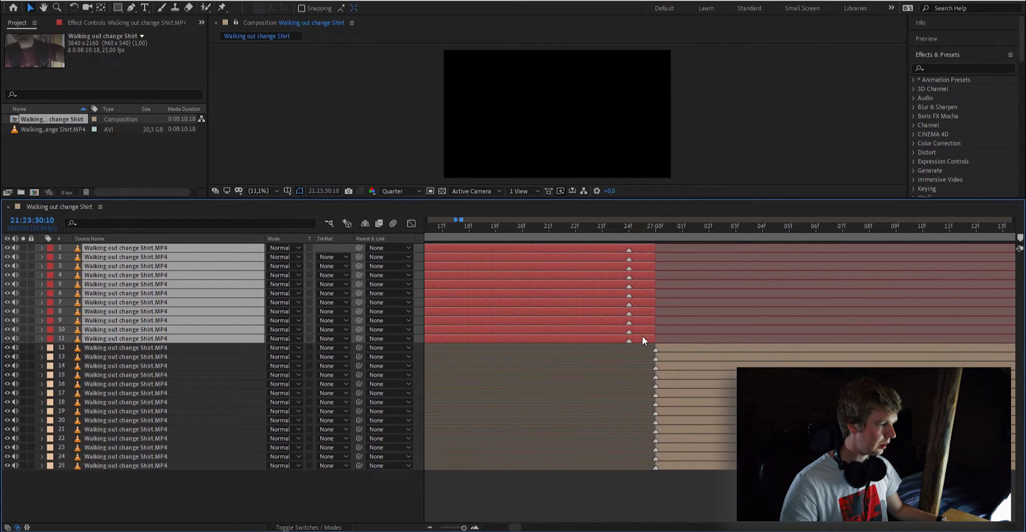
left_click_drag(654, 342, 661, 344)
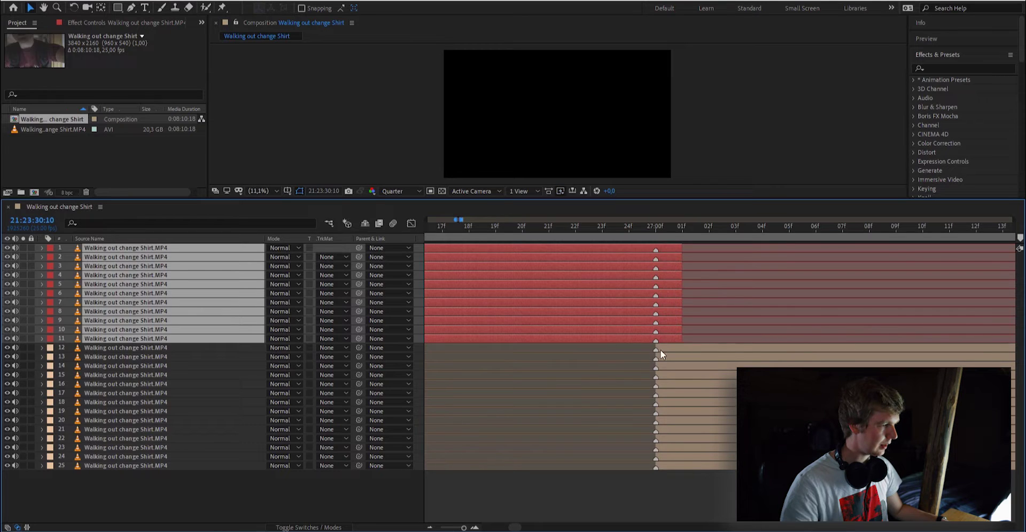
- Extend the start of all peach takes one frame earlier to 21:23:26:24 so they overlap the red takes
left_click(662, 348)
left_click(672, 464, "shift")
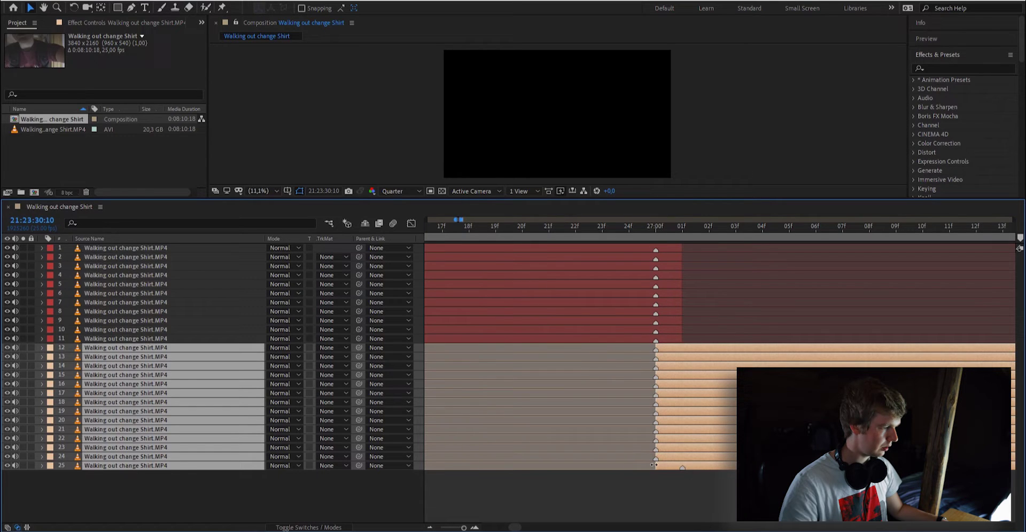
left_click_drag(654, 465, 625, 466)
left_click(682, 468)
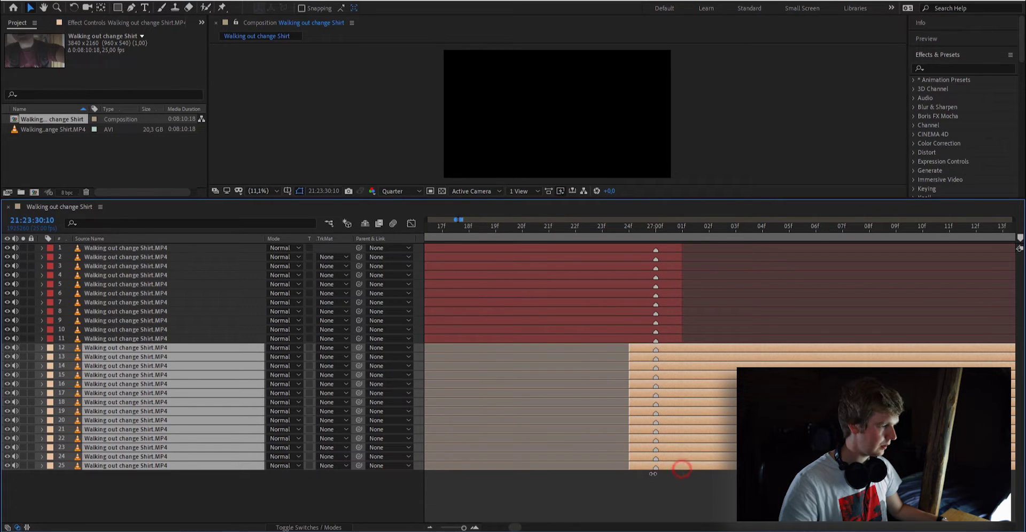
left_click(656, 499)
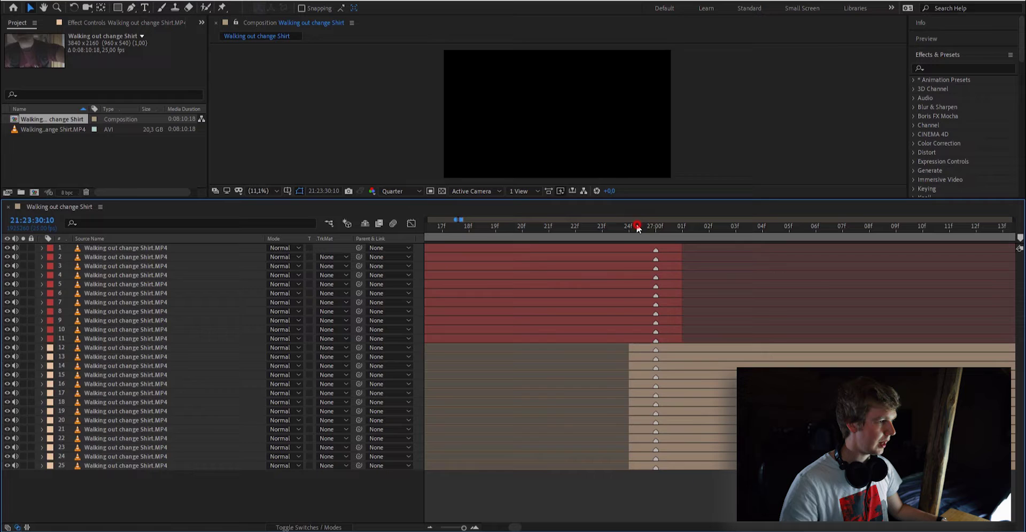
- Keyframe the top red take's opacity from 100% at 21:23:26:24 to 0% at 21:23:27:01 and check the blend at 21:23:27:00
mouse_move(637, 228)
left_mouse_down()
mouse_move(677, 226)
mouse_move(627, 241)
left_mouse_up()
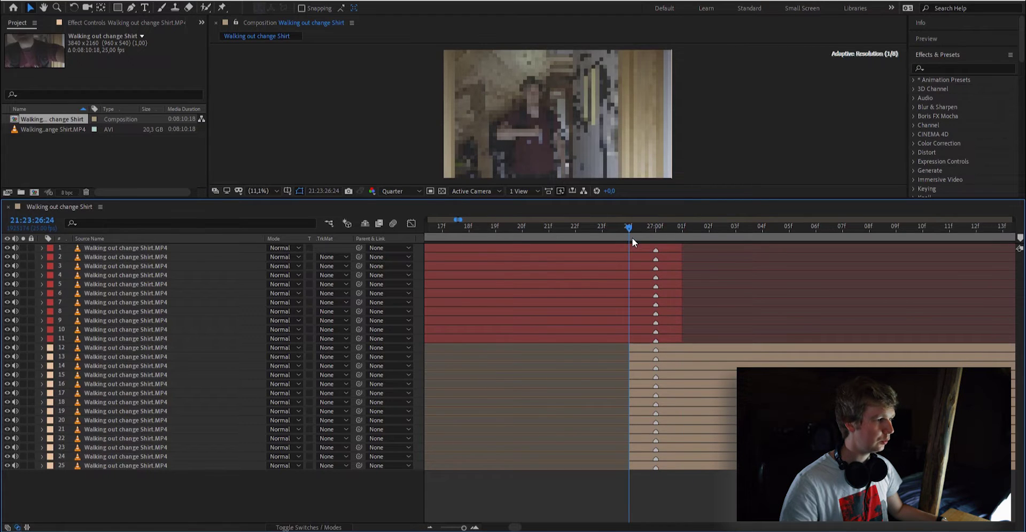
left_click(640, 491)
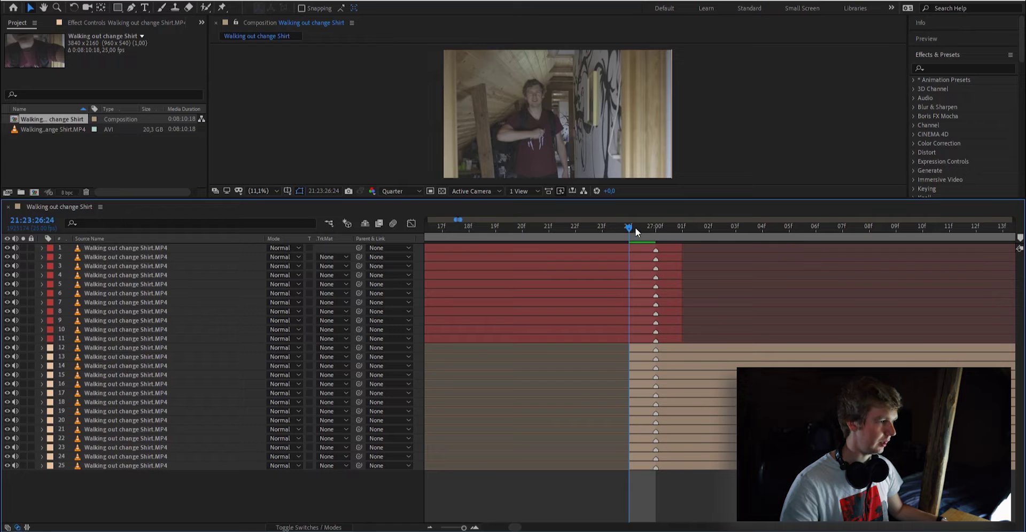
left_click(618, 247)
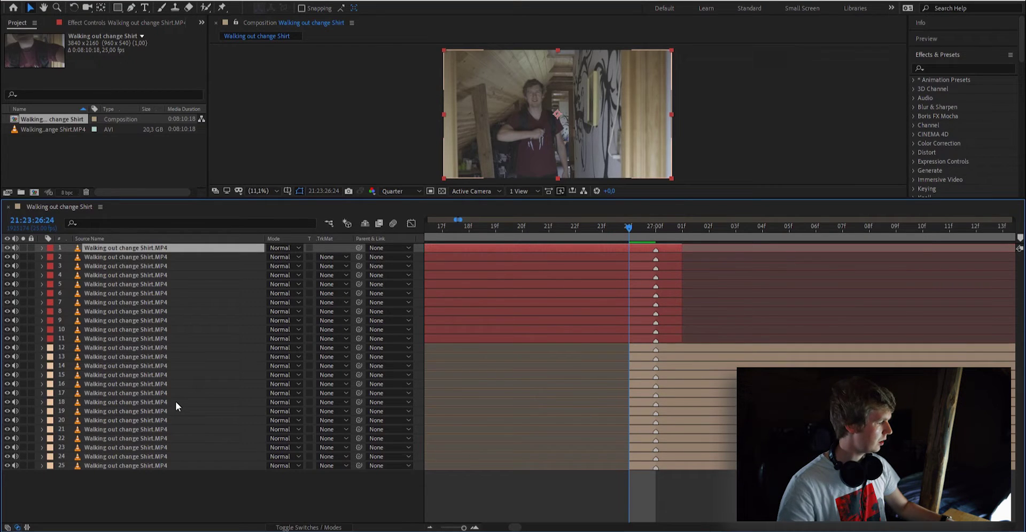
key("t")
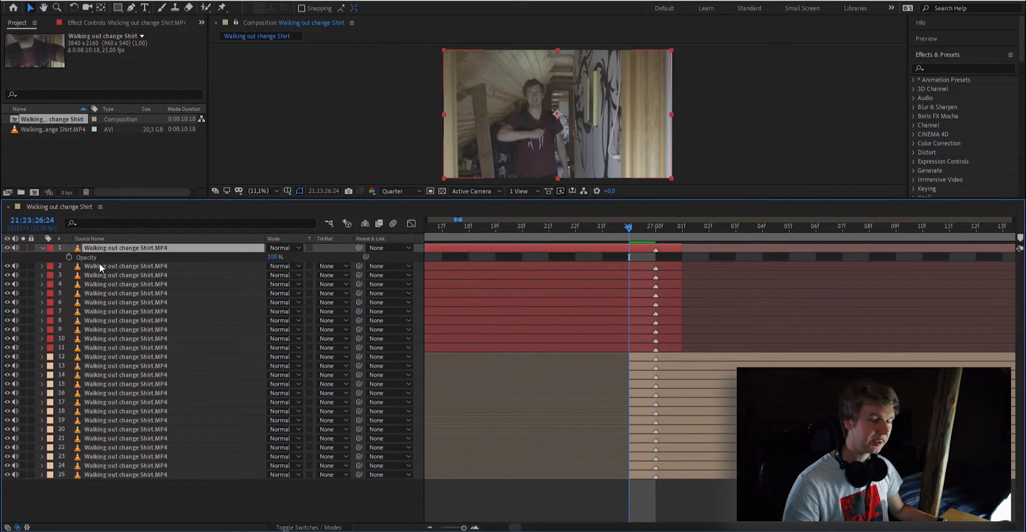
left_click(68, 257)
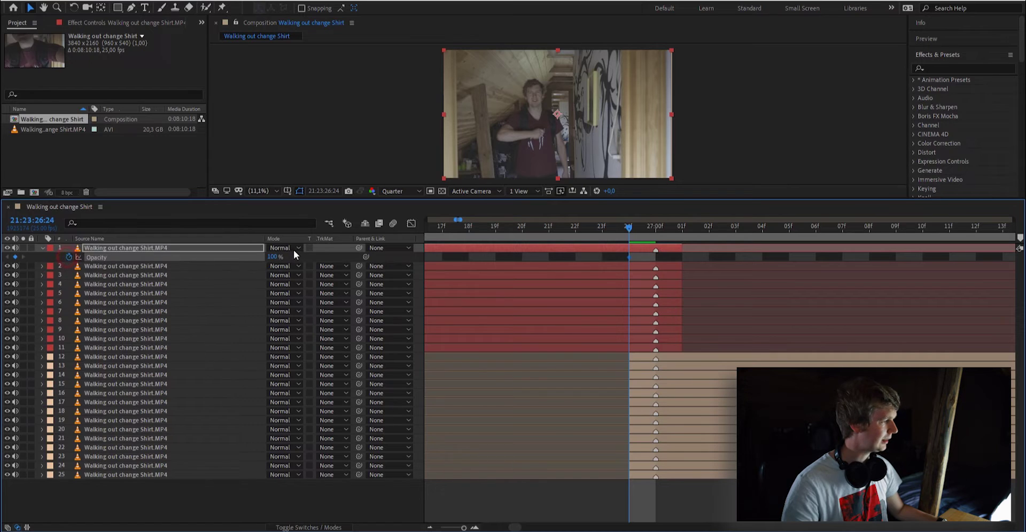
left_click_drag(659, 230, 686, 236)
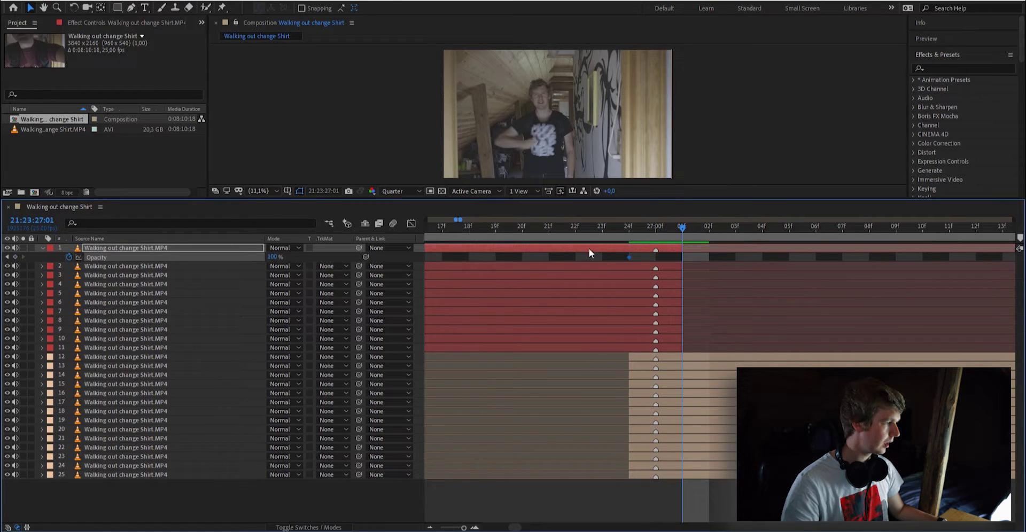
left_click_drag(273, 257, 8, 329)
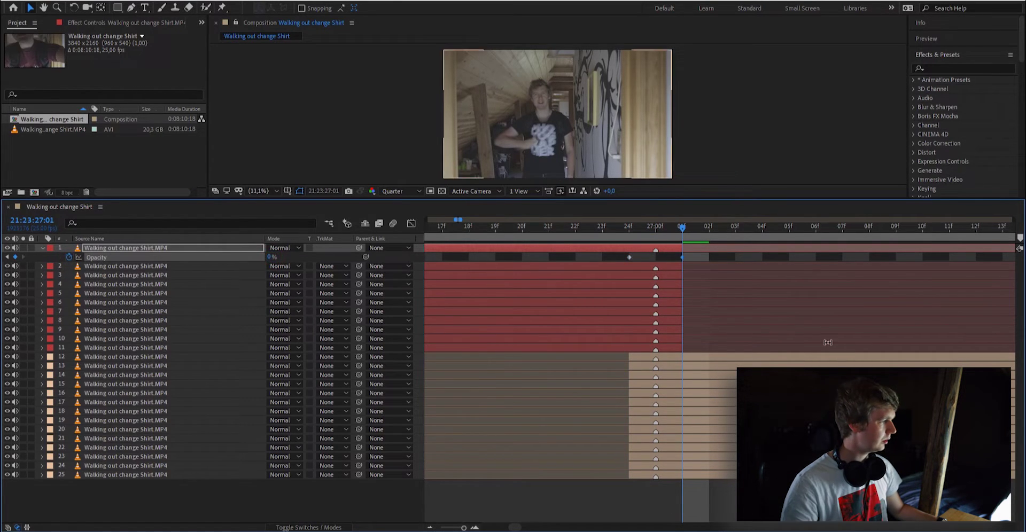
mouse_move(660, 226)
left_mouse_down()
mouse_move(624, 234)
mouse_move(683, 240)
mouse_move(642, 233)
mouse_move(655, 233)
left_mouse_up()
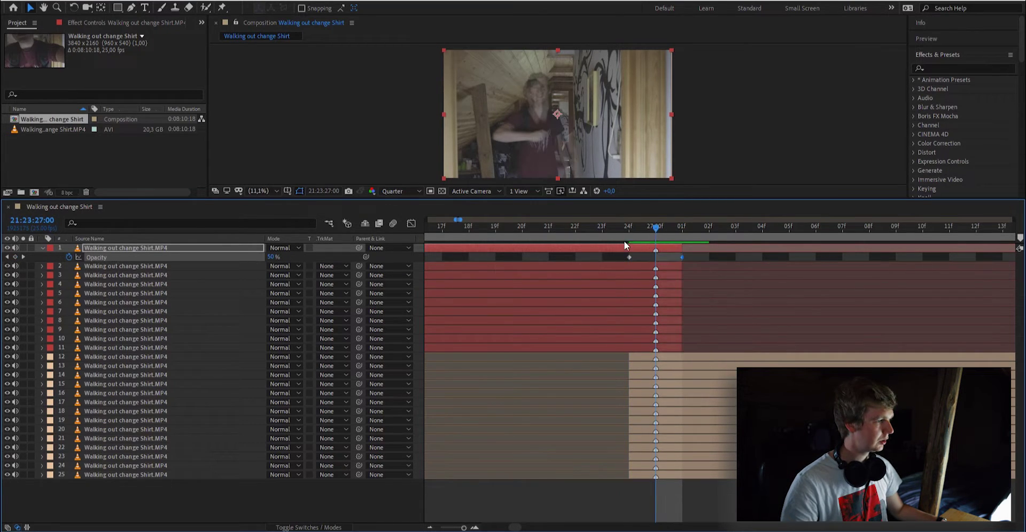
- Copy both opacity keyframes from layer 1 onto red layers 2 to 11, starting at 21:23:26:24
left_click_drag(614, 260, 714, 262)
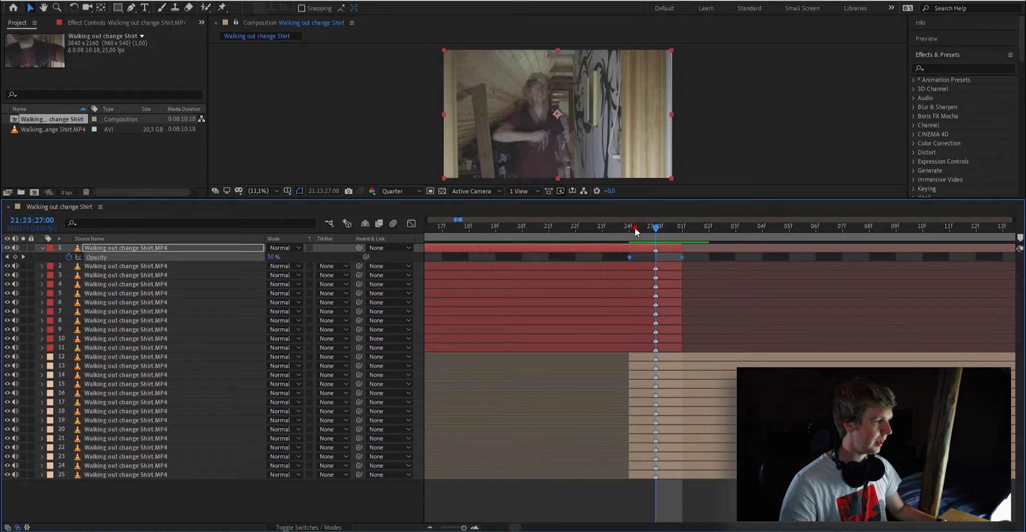
left_click(632, 231)
left_click(614, 266)
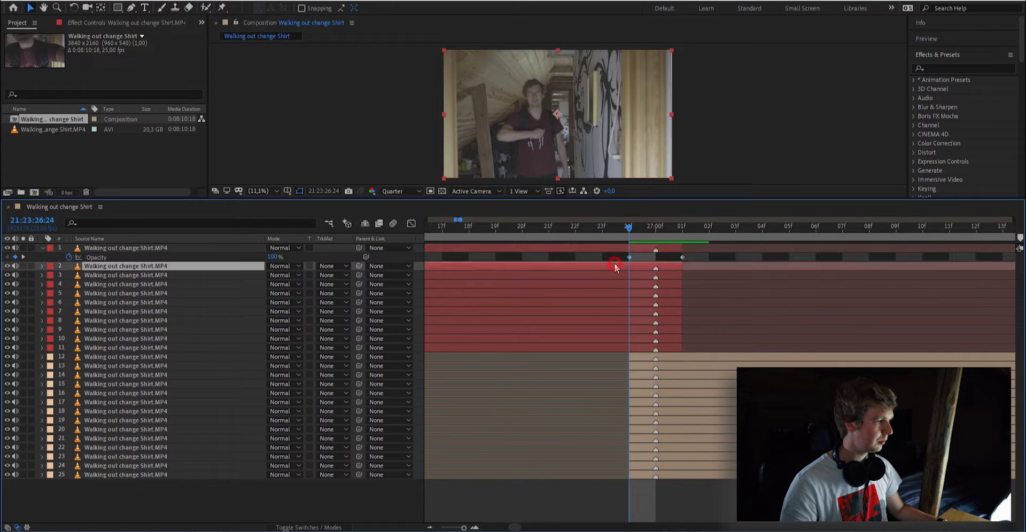
left_click(617, 348, "shift")
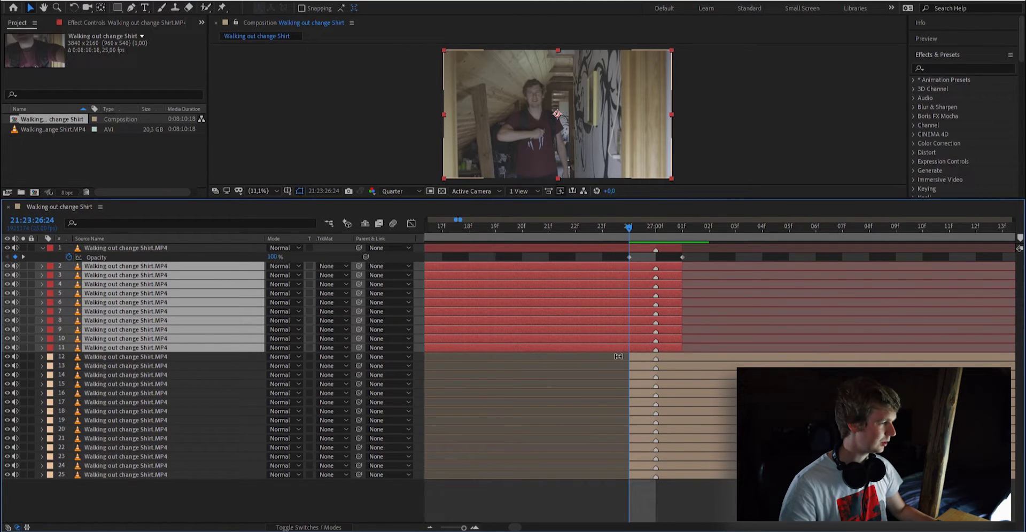
key("ctrl+v")
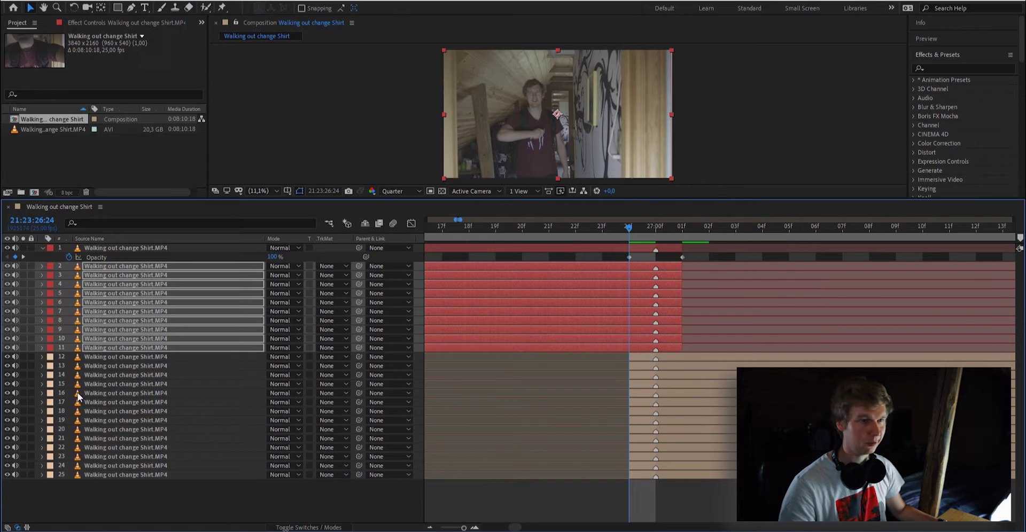
- Mute the audio of all layers and collapse the properties of layer 1
left_click(142, 504)
left_click(122, 321)
key("ctrl+a")
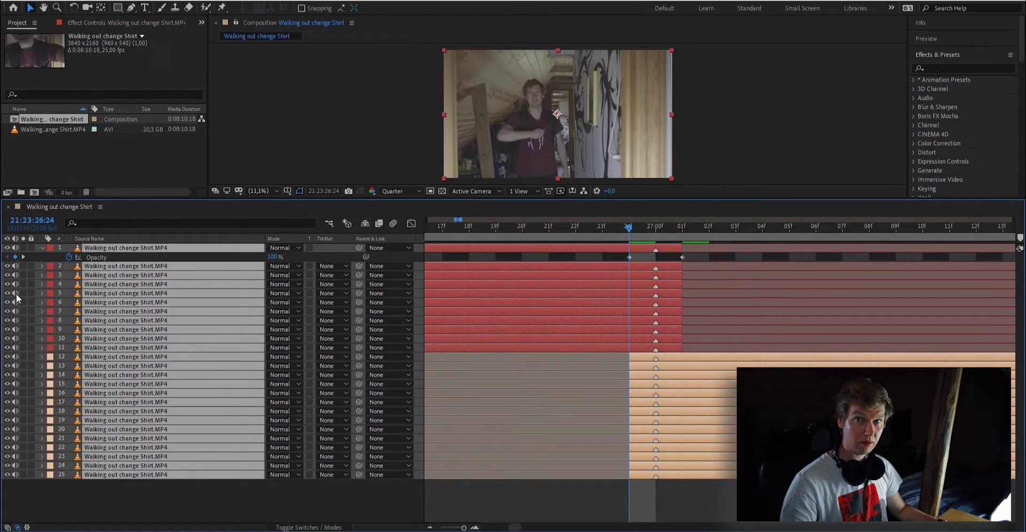
left_click(187, 501)
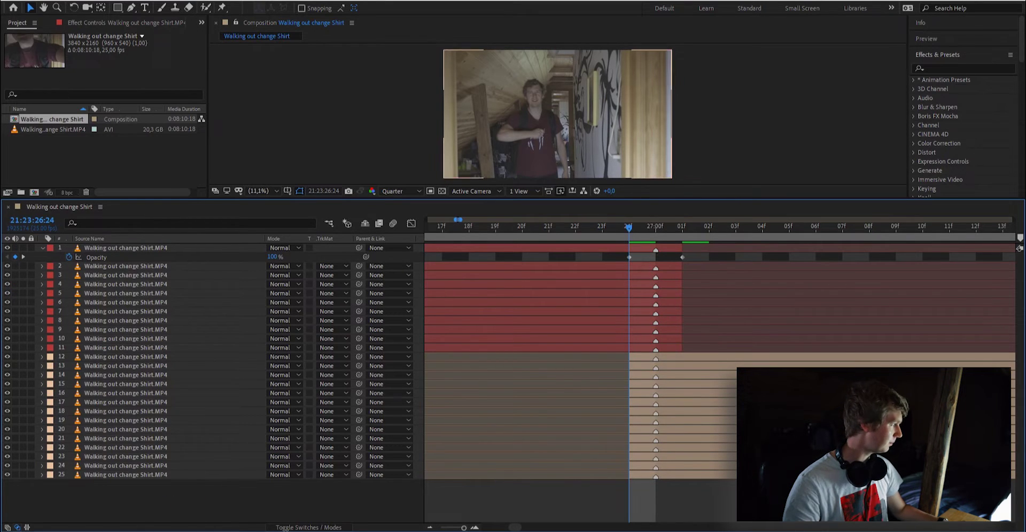
left_click(255, 248)
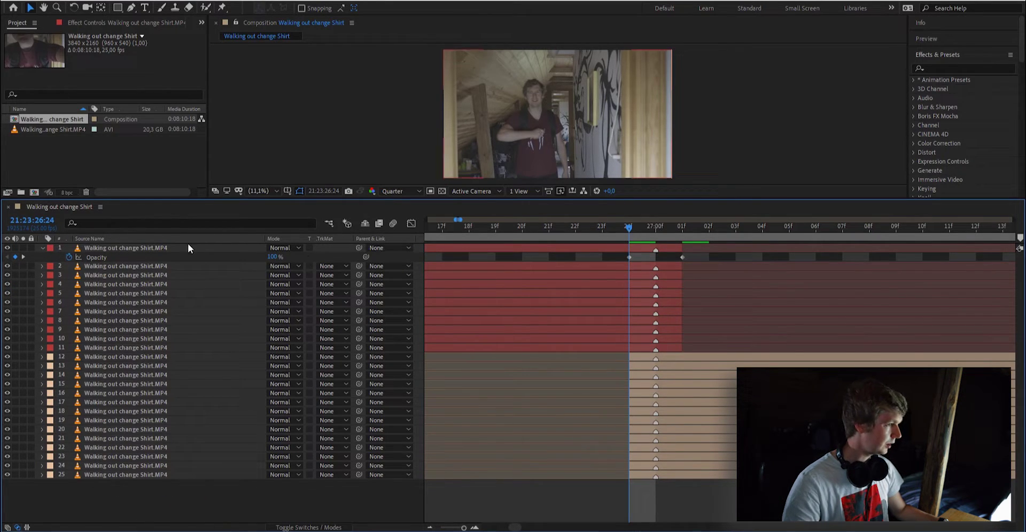
left_click(43, 248)
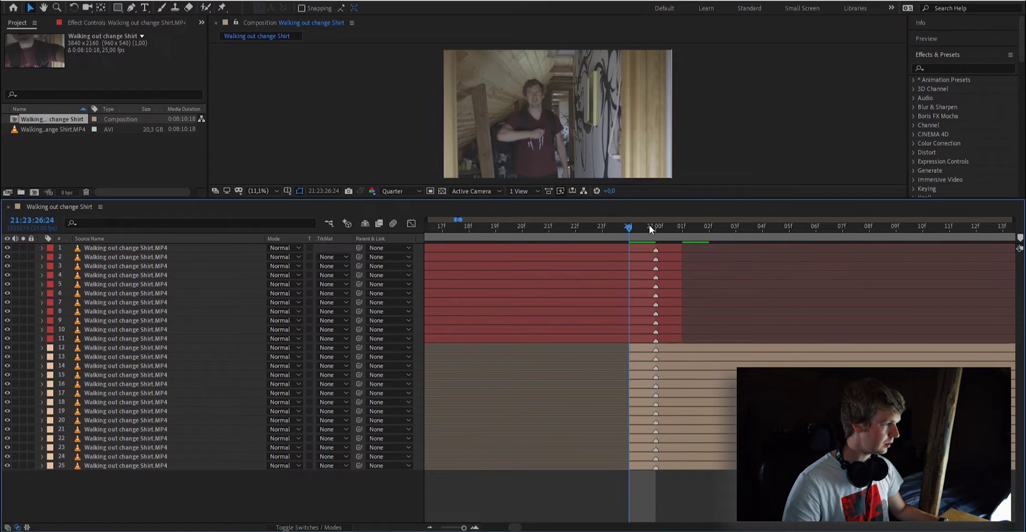
- Move the current time to 21:23:27:00 and hide the video of all 25 layers
key("Page_Down")
left_click(132, 375)
key("ctrl+a")
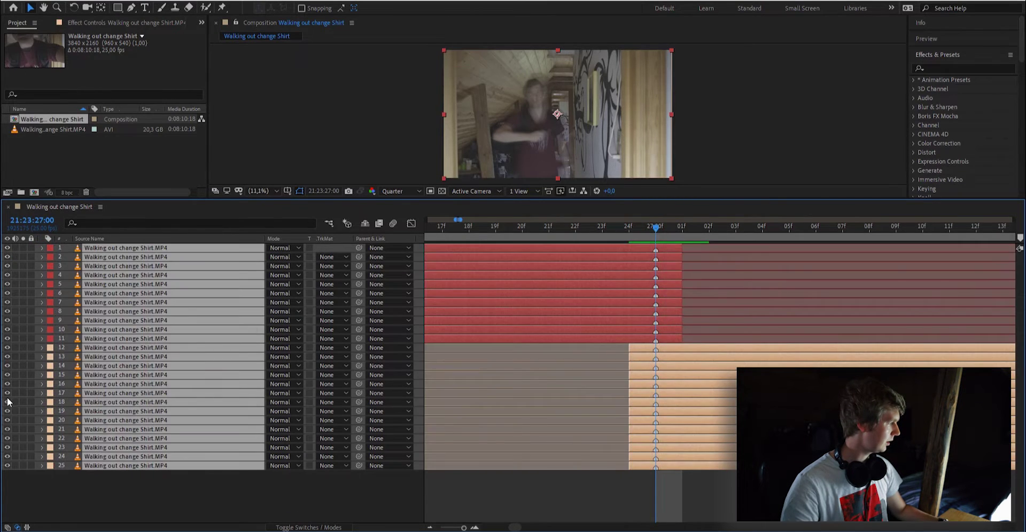
key("ctrl+shift+a")
left_click(7, 402)
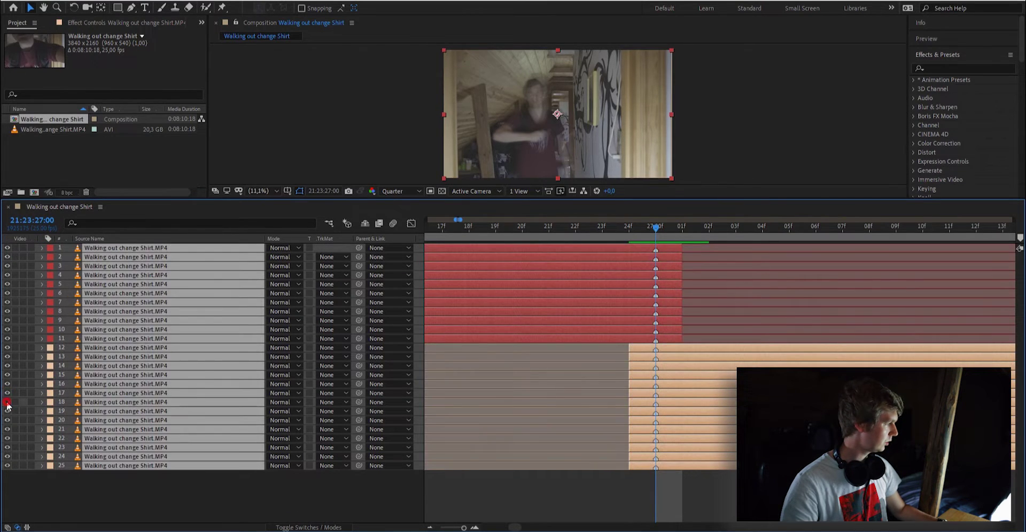
left_click(156, 497)
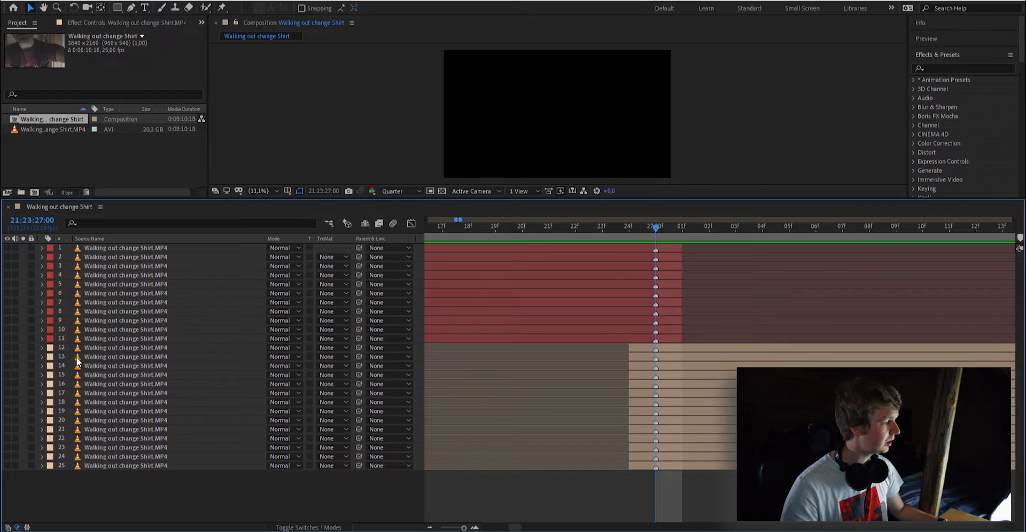
- Show red layer 1 and beige layer 12, and inspect how their faces and arms line up in the blend
left_click(120, 248)
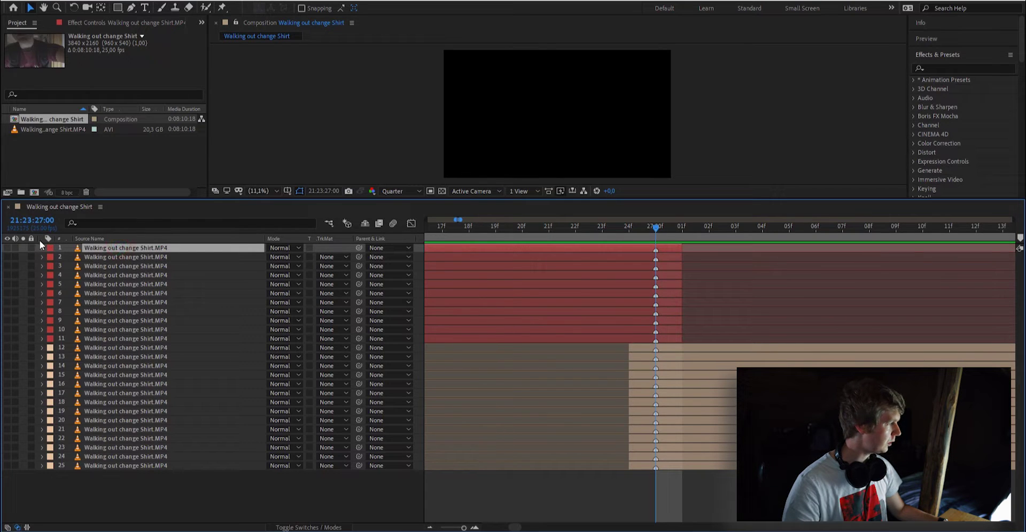
left_click(7, 248)
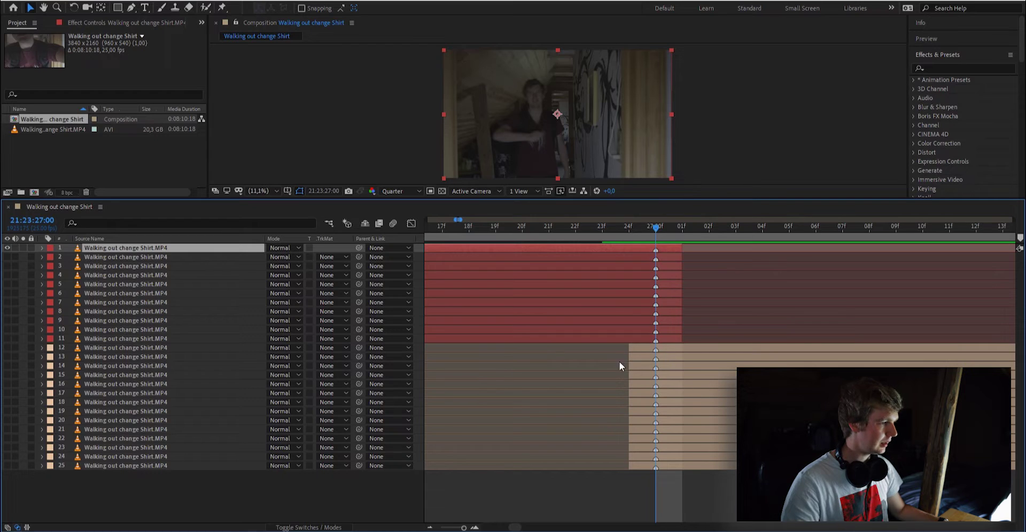
left_click(639, 348)
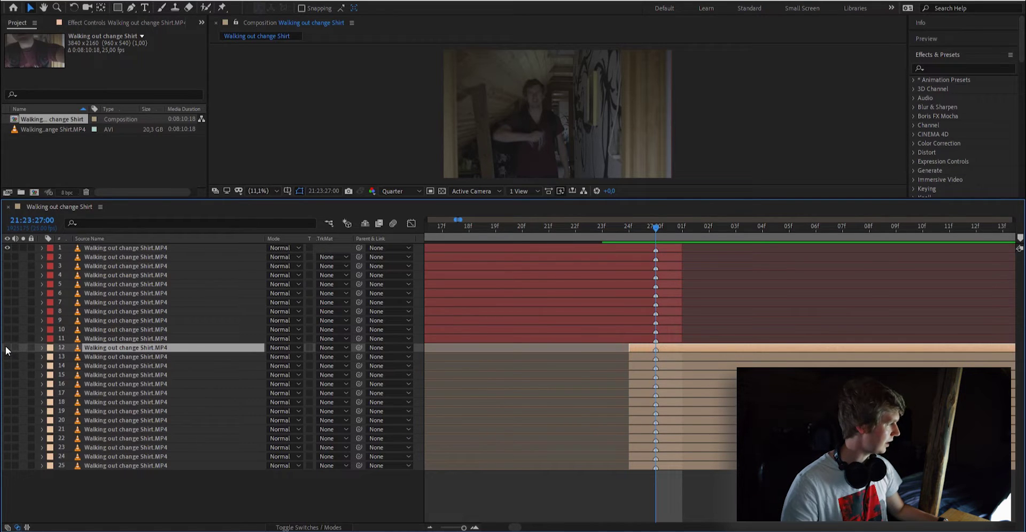
left_click(7, 347)
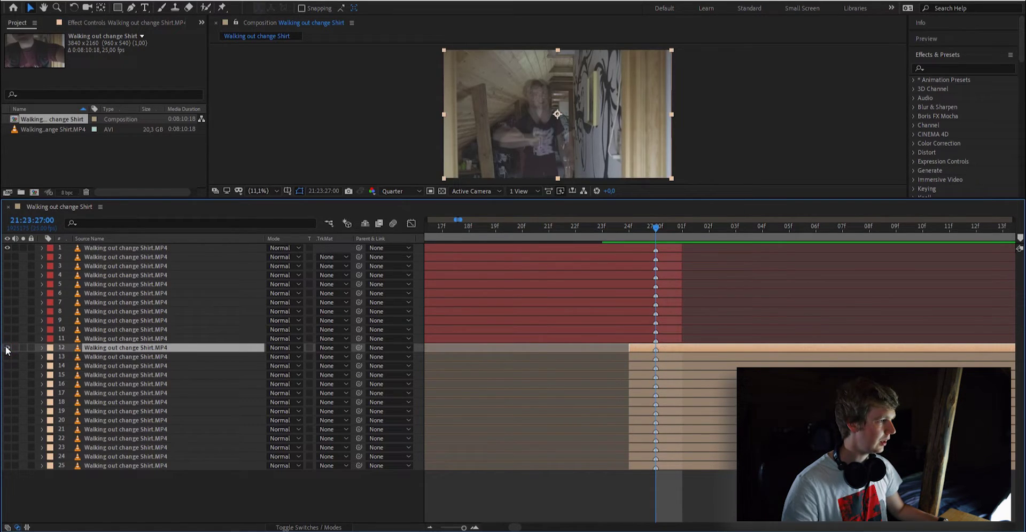
scroll(540, 91, "up", 7)
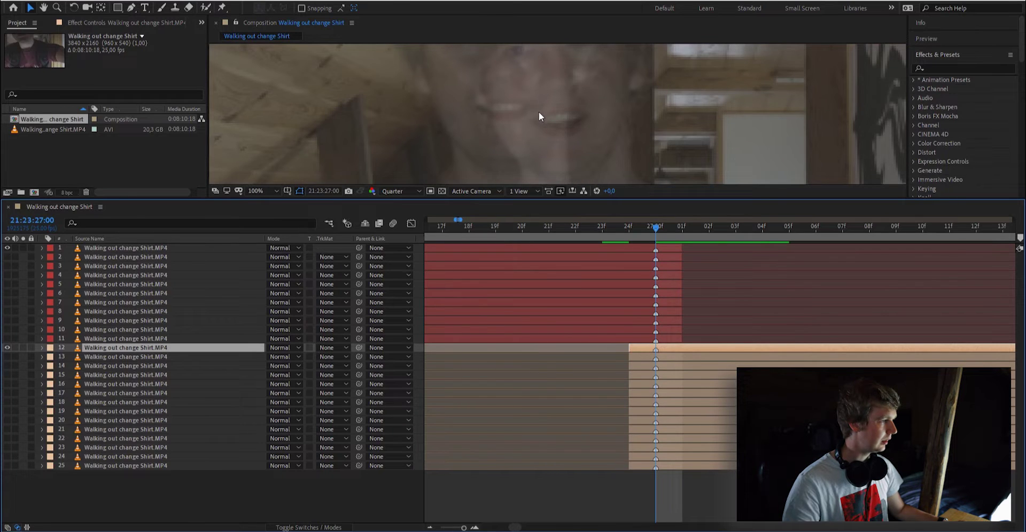
scroll(527, 101, "down", 6)
scroll(528, 146, "up", 4)
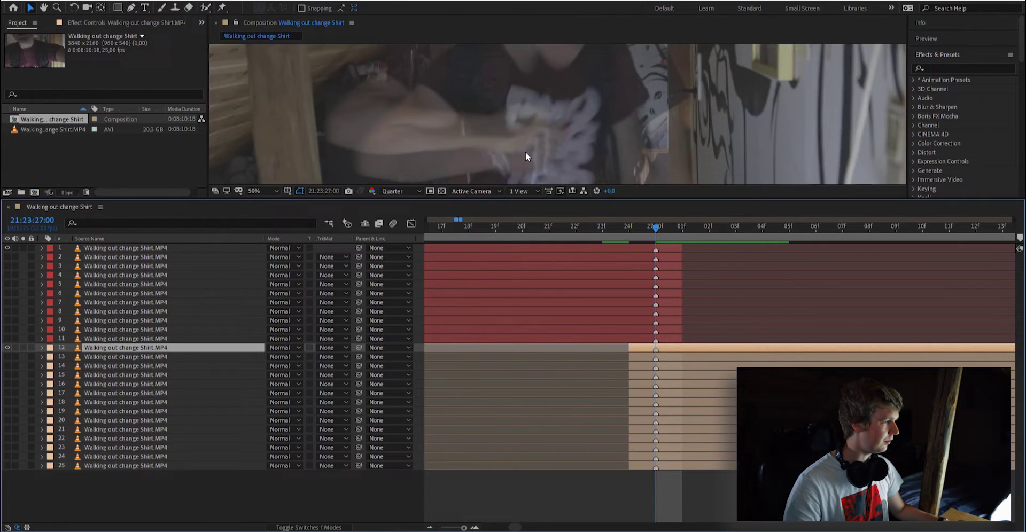
scroll(525, 151, "down", 4)
scroll(527, 92, "up", 4)
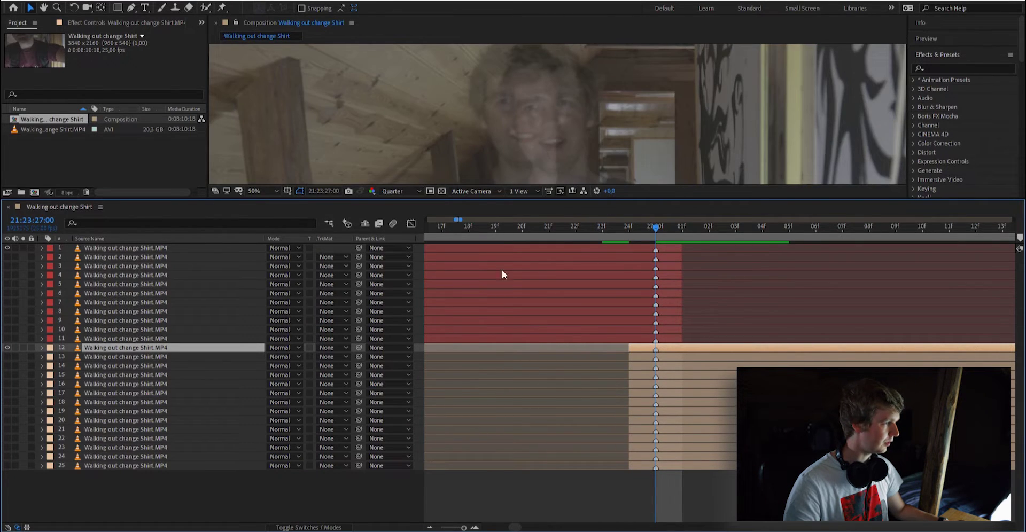
- Swap layer 12 for layers 13 to 16 one at a time, comparing each pose with layer 1, and leave layer 16 shown
left_click(8, 347)
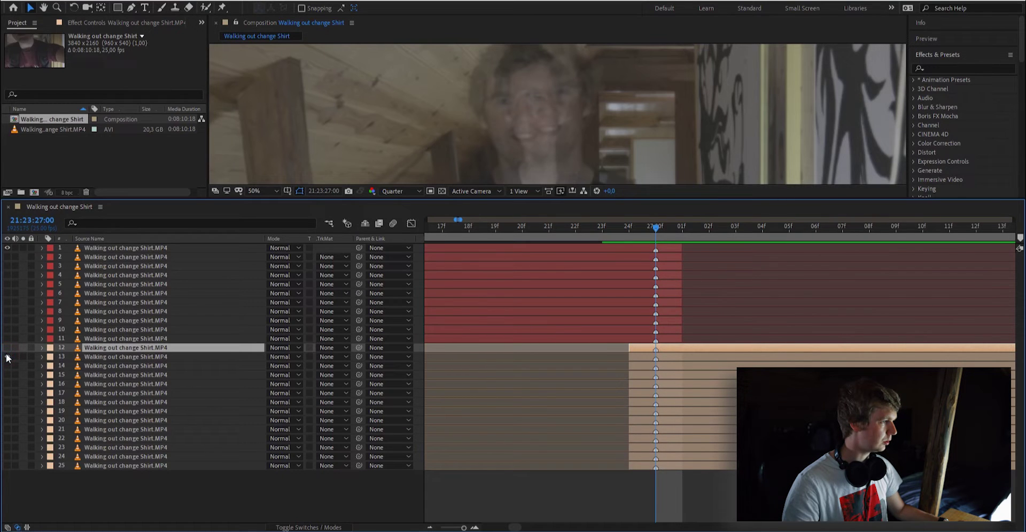
left_click(7, 356)
left_click(8, 366)
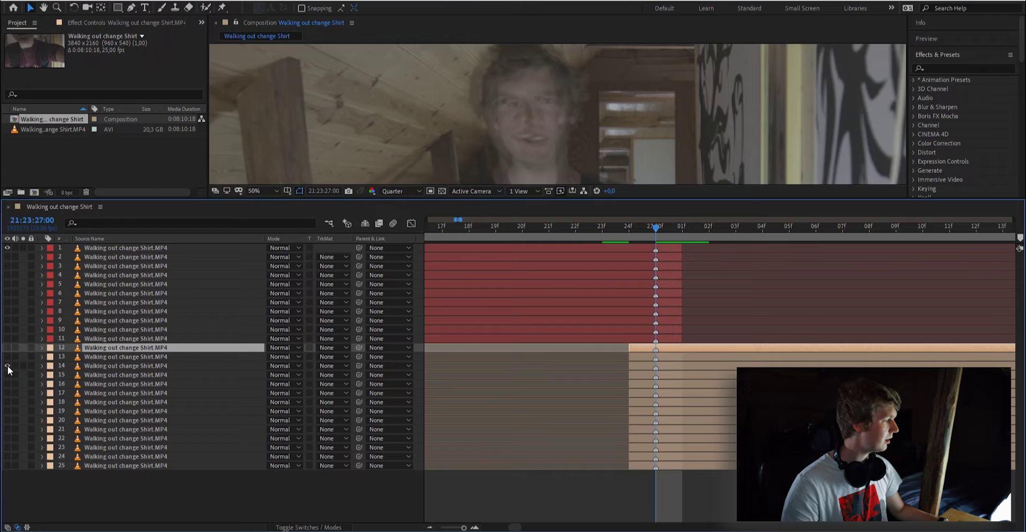
left_click(8, 366)
left_click(6, 375)
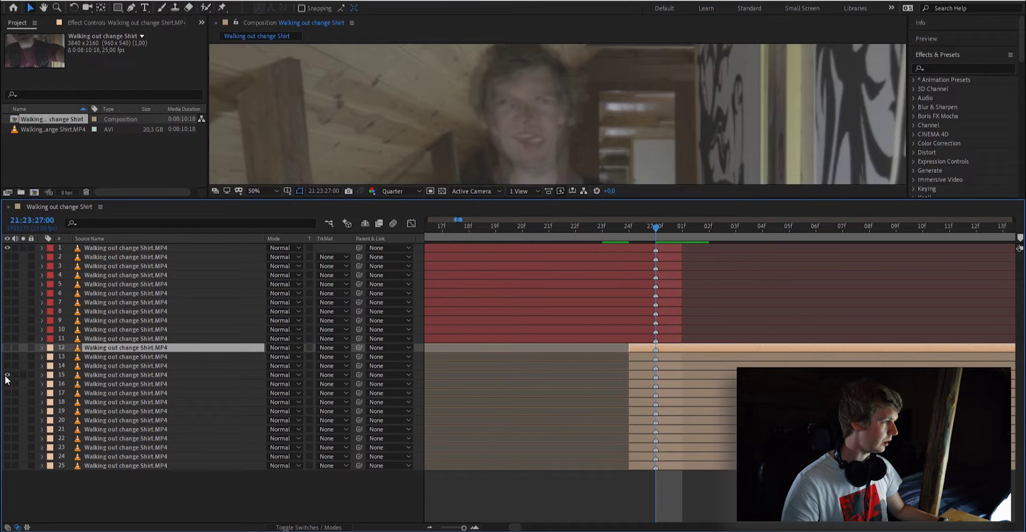
left_click(7, 375)
left_click(7, 383)
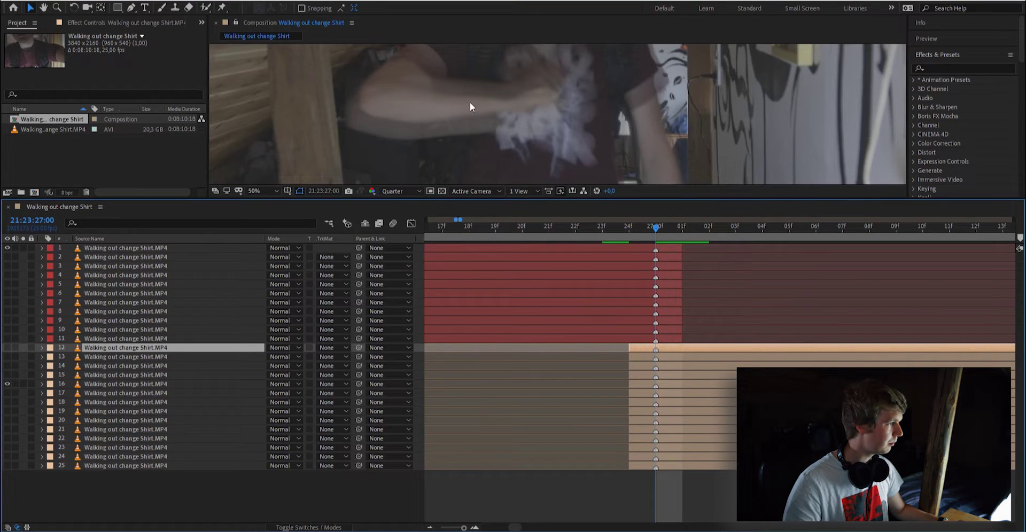
scroll(404, 131, "up", 2)
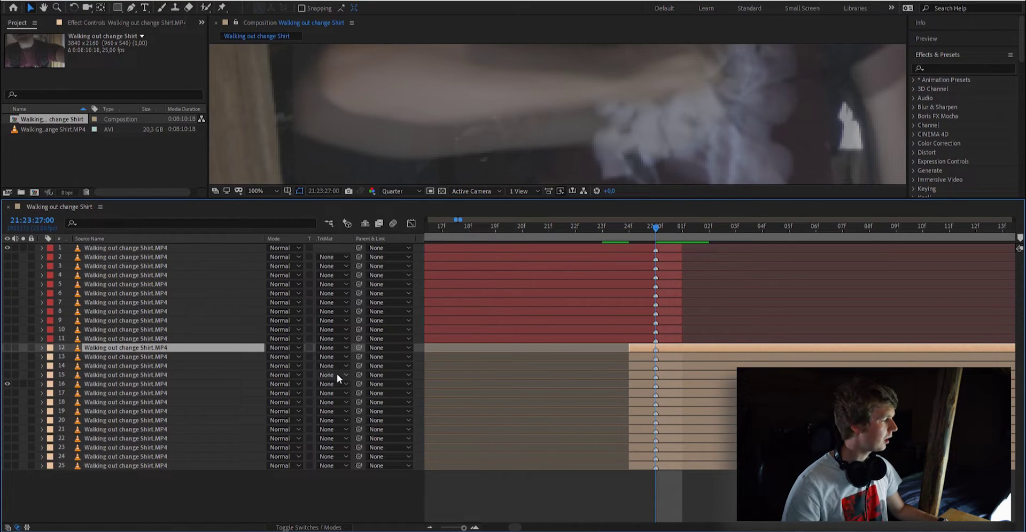
- Duplicate layers 1 and 16, stack the beige copy directly below the top red copy, and move the pair later in time
left_click(139, 384)
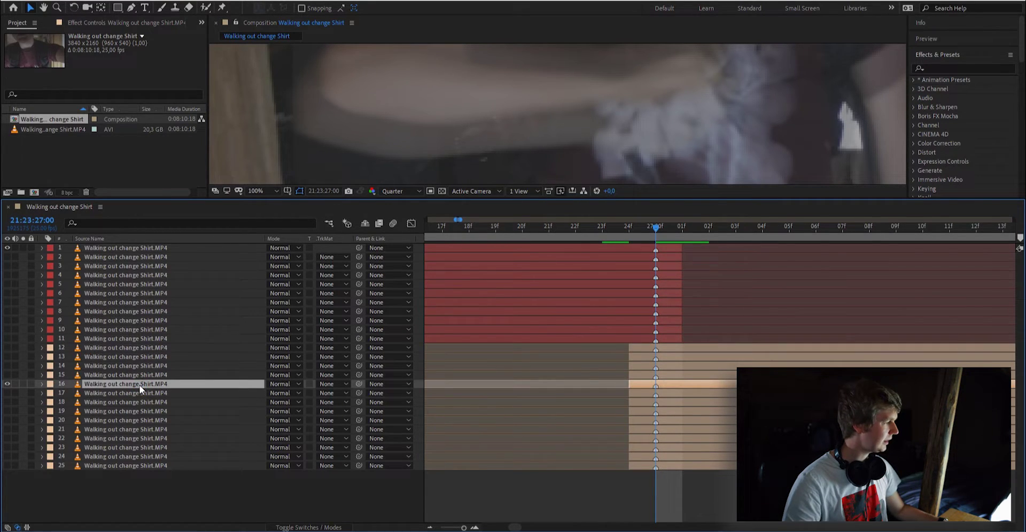
key("minus")
key("minus")
key("minus")
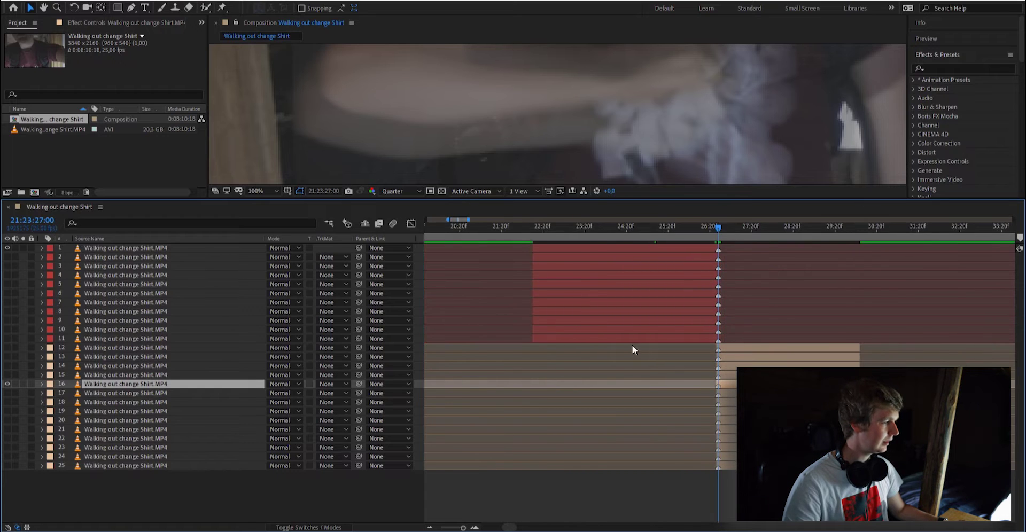
left_click(127, 248, "ctrl")
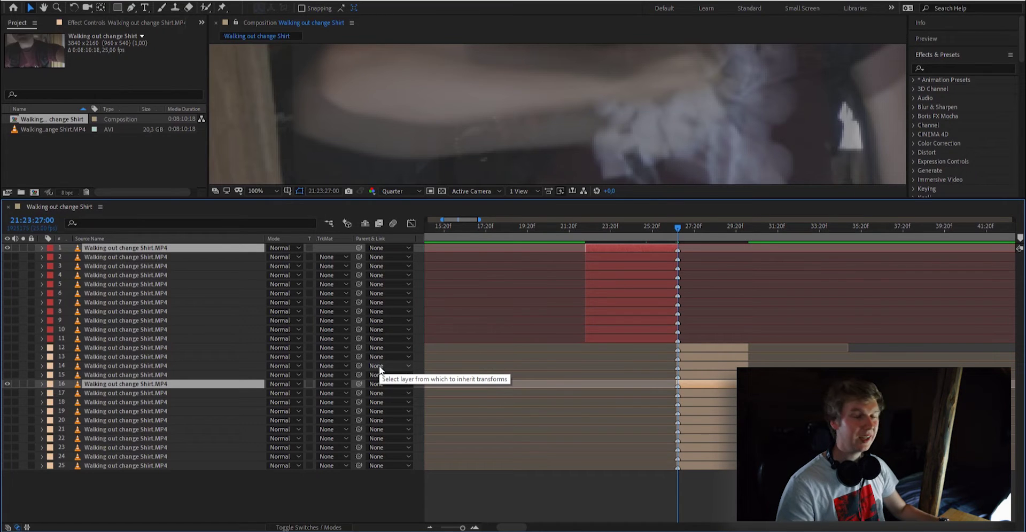
key("ctrl+d")
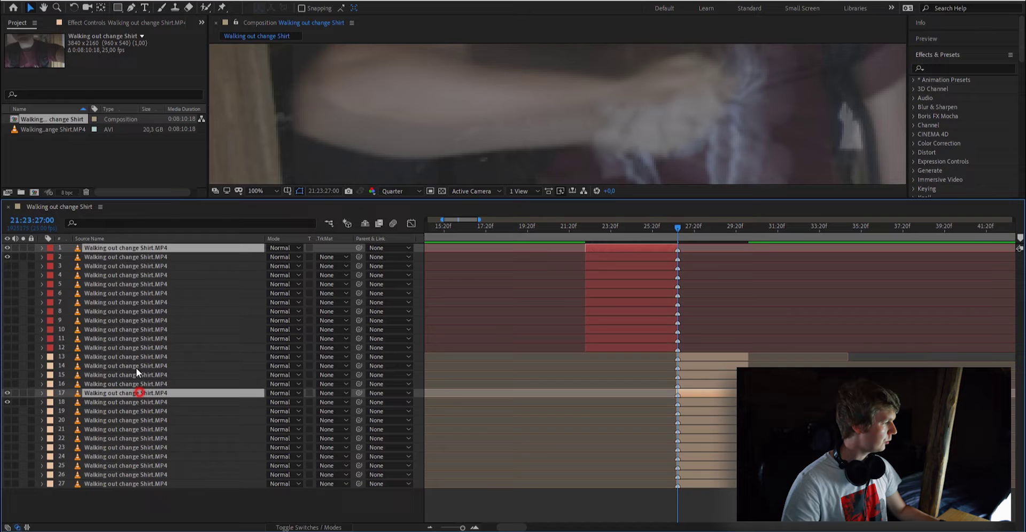
left_click_drag(136, 368, 133, 259)
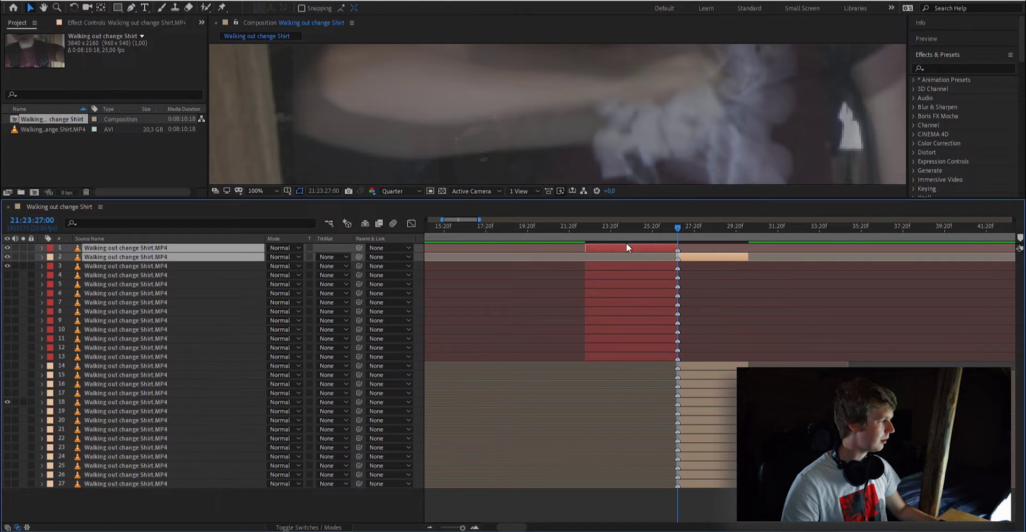
scroll(597, 275, "down", 2)
left_click_drag(605, 251, 728, 247)
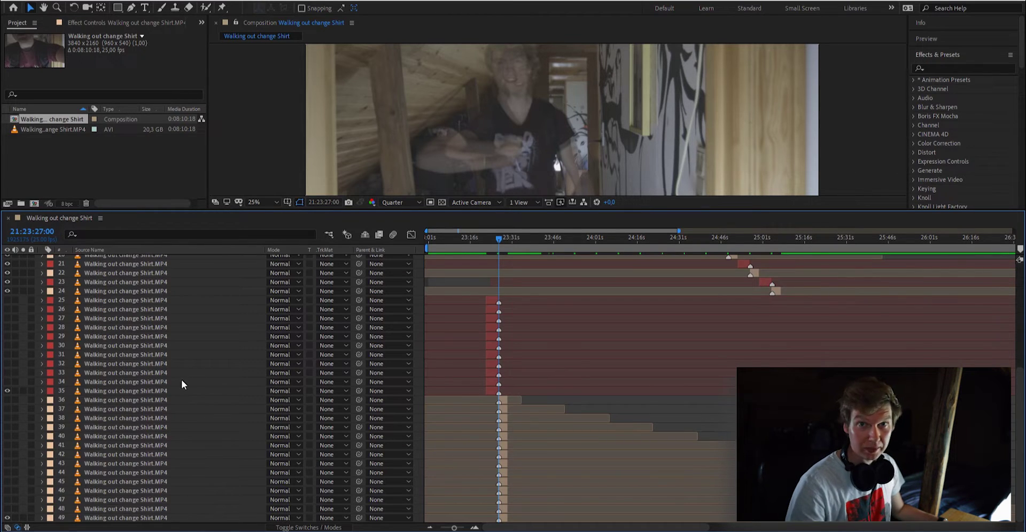
- Scrub the current time to 21:23:45:17 to check the first of the staggered red and beige pairs
scroll(769, 361, "up", 5)
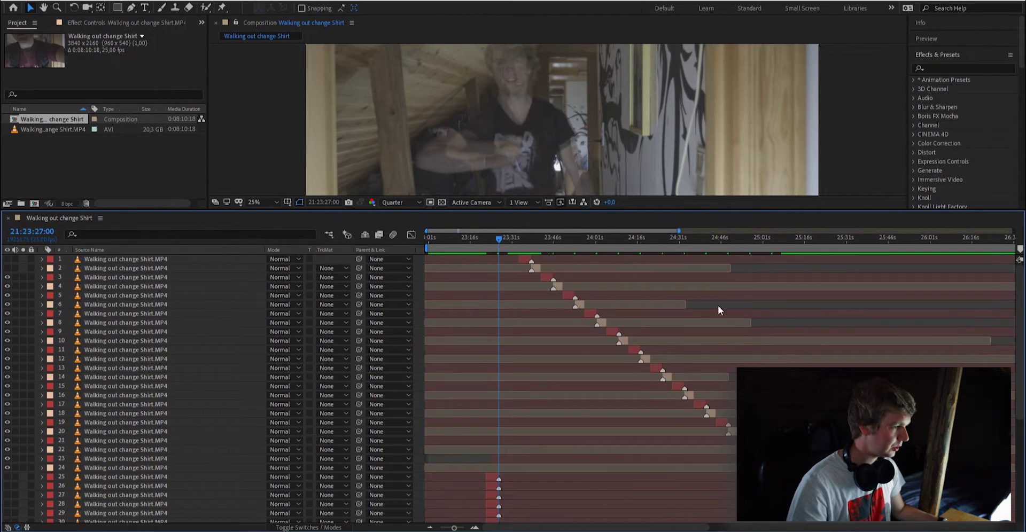
left_click(527, 238)
left_click_drag(528, 237, 550, 233)
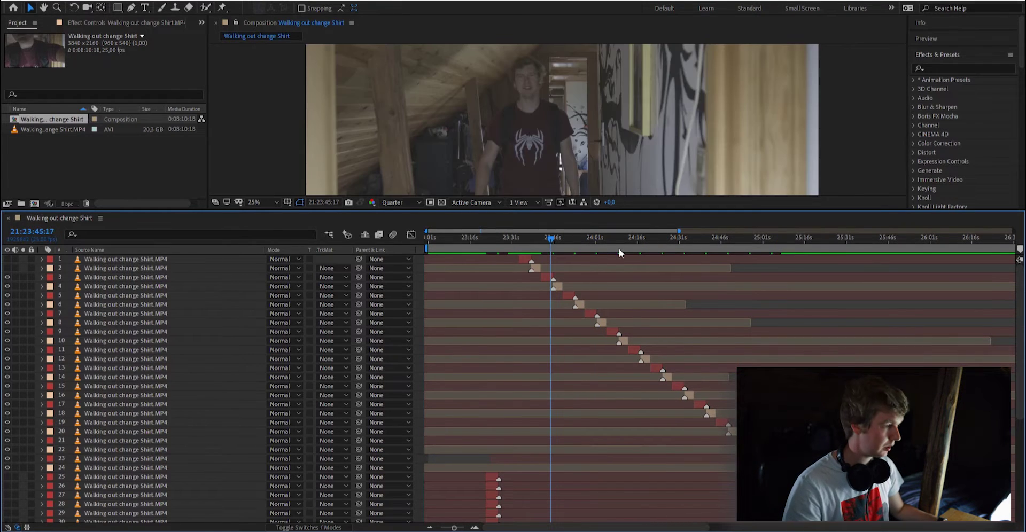
- Delete the original unstaggered red and beige takes, layers 25 to 49
scroll(538, 272, "down", 5)
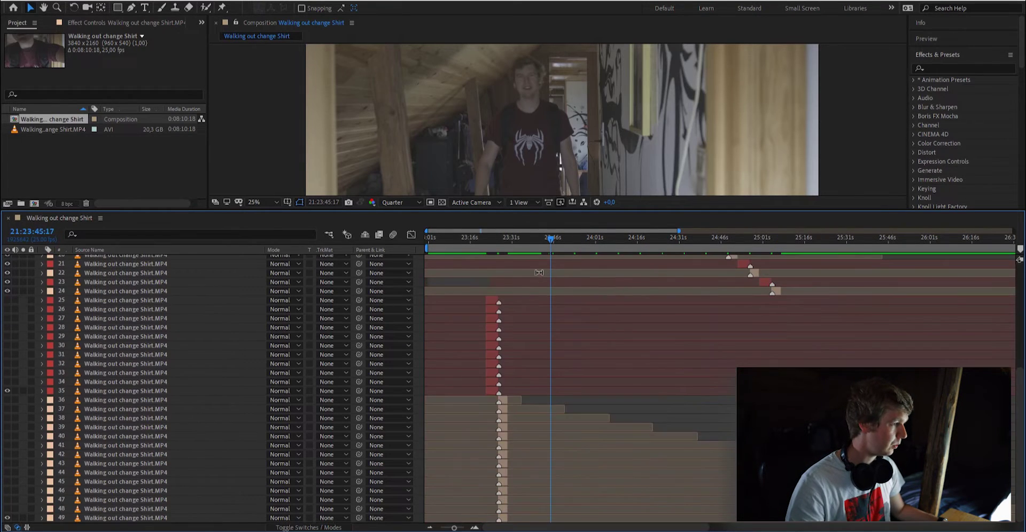
left_click(491, 300)
left_click(169, 518, "shift")
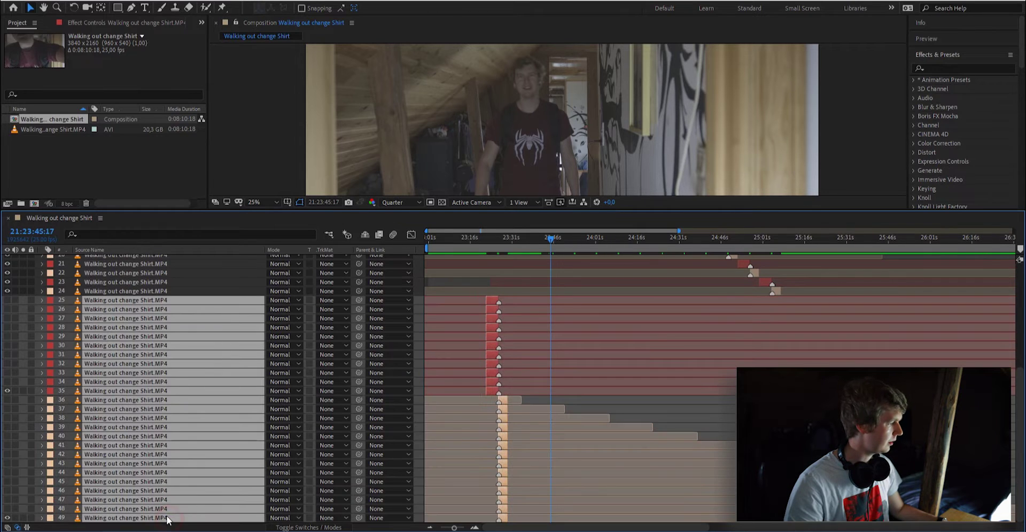
key("Delete")
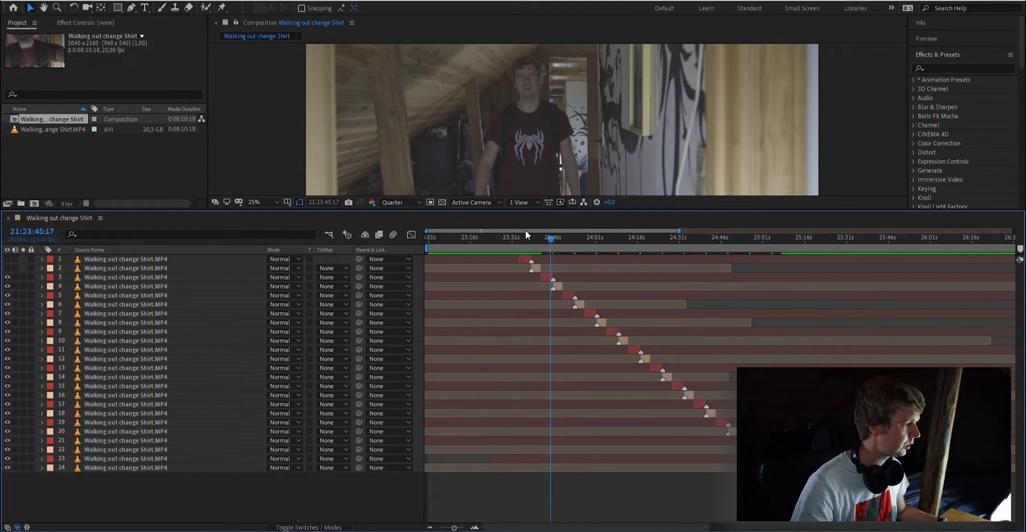
- Enlarge the composition view by shrinking the timeline and set the magnification to 50%
left_click_drag(550, 211, 554, 261)
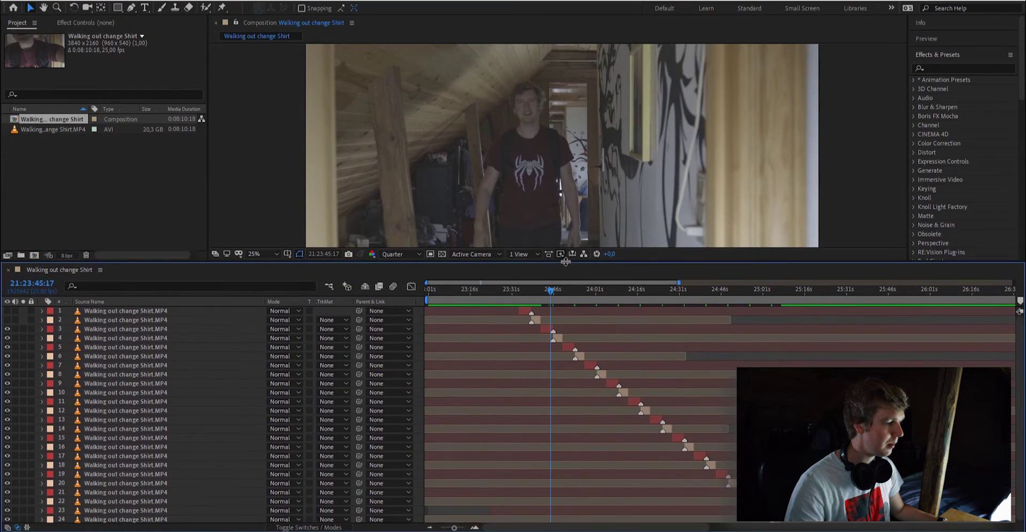
scroll(537, 106, "down", 1)
scroll(528, 108, "up", 2)
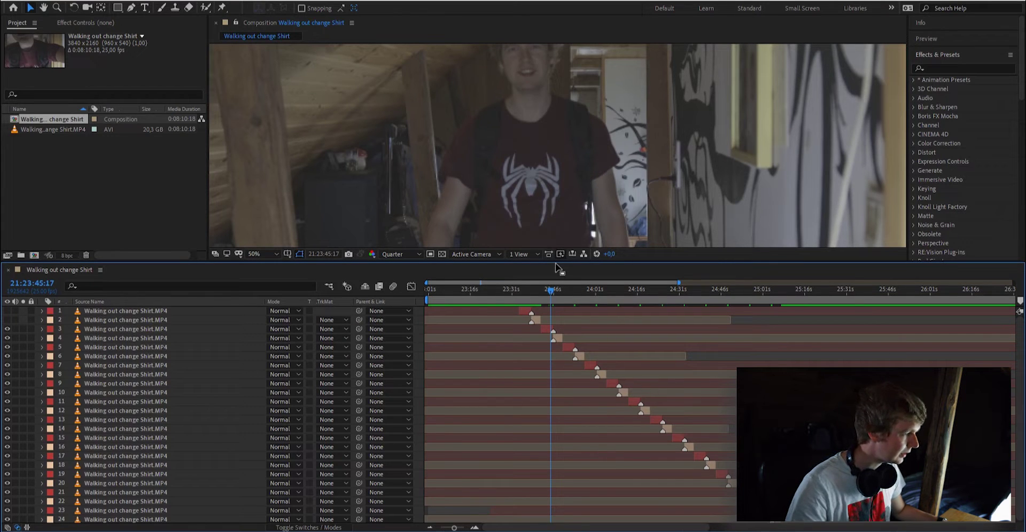
left_click_drag(556, 262, 590, 424)
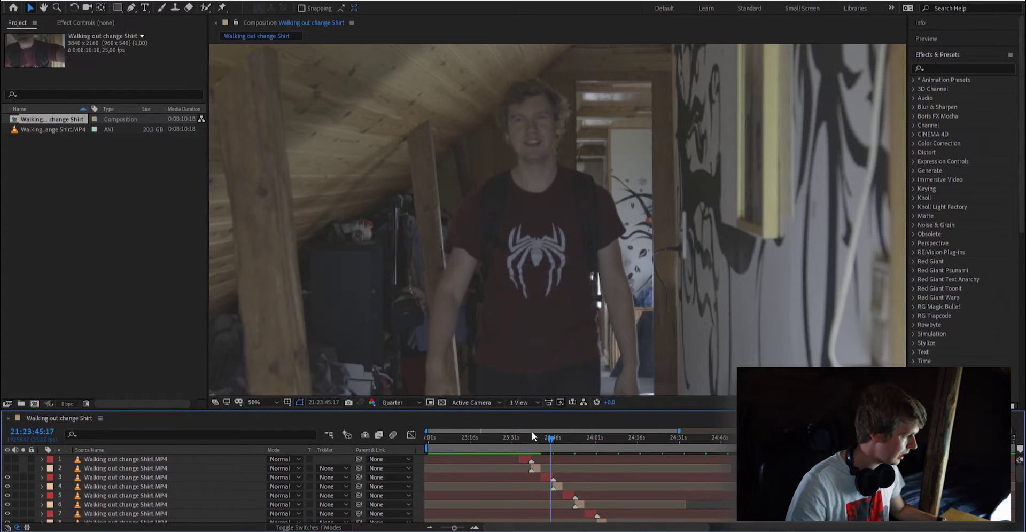
- Step frame by frame back and forth through the crossfade between layers 1 and 2, from 21:23:38:19 to 21:23:38:24
left_click(531, 437)
scroll(533, 470, "up", 7)
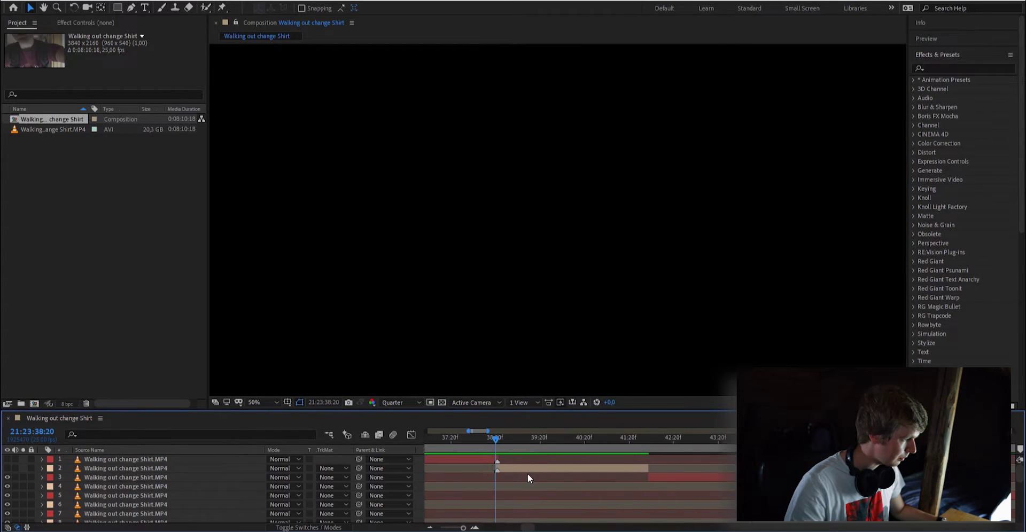
key("Page_Up")
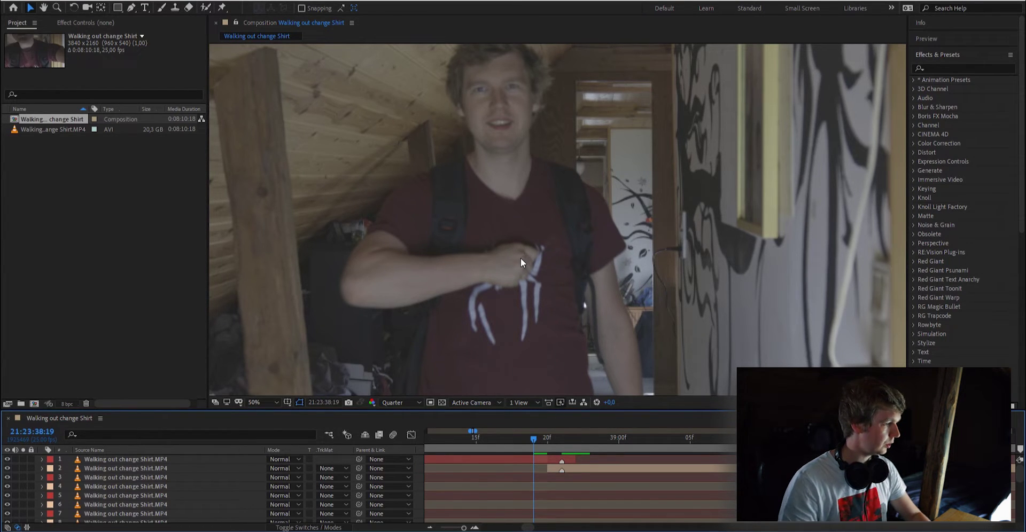
key("Page_Down")
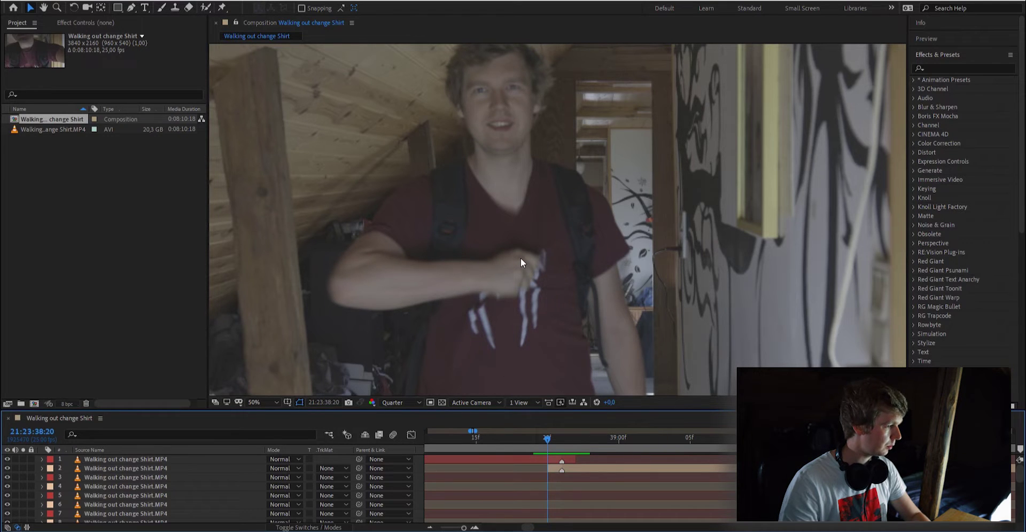
key("Page_Down")
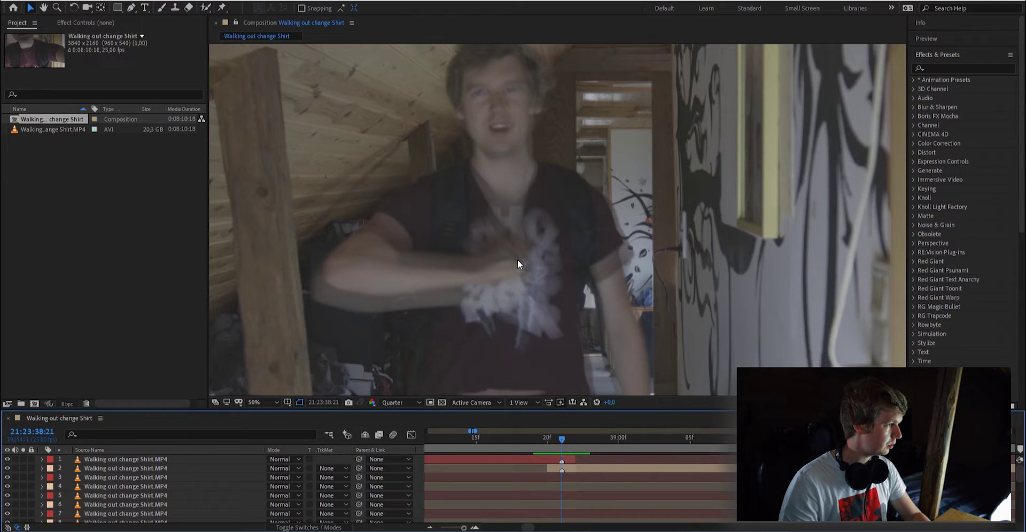
key("Page_Down")
key("Page_Up")
key("Page_Up")
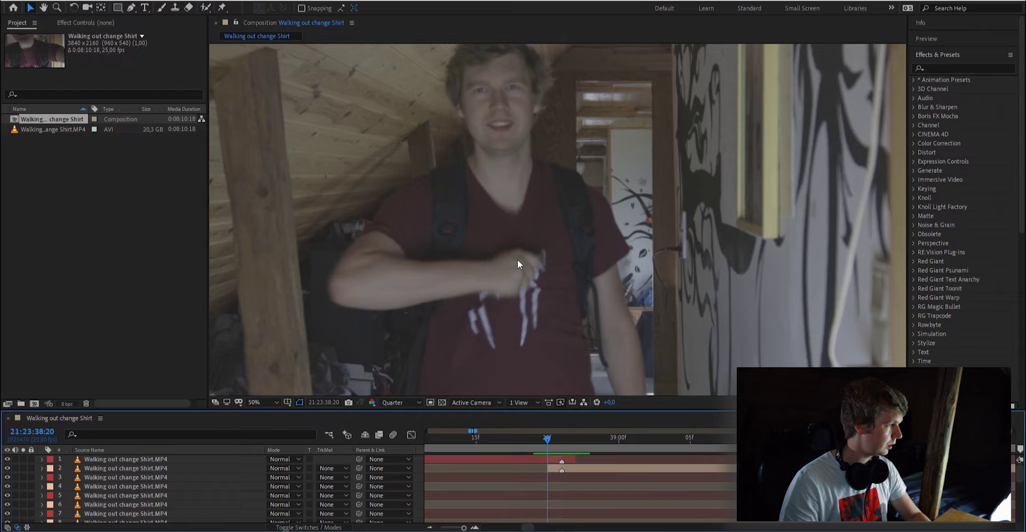
key("Page_Down")
key("Page_Down")
key("Page_Down")
key("Page_Up")
key("Page_Up")
key("Page_Up")
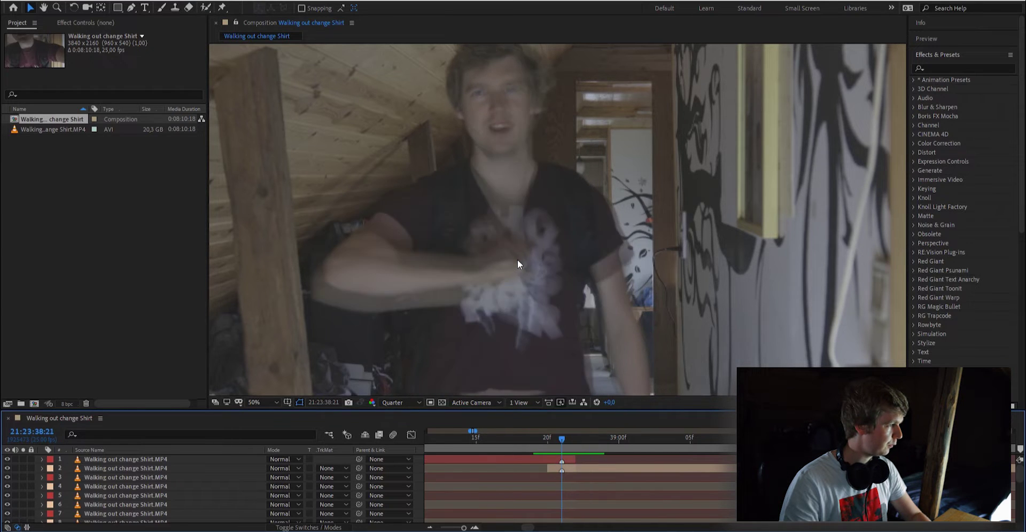
key("Page_Down")
key("Page_Down")
key("Page_Down")
key("Page_Down")
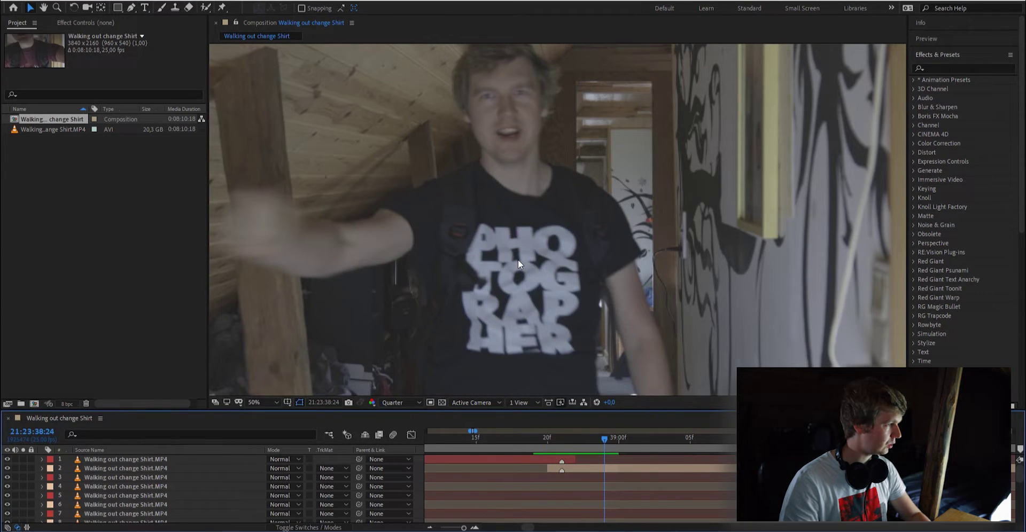
key("Page_Up")
key("Page_Up")
key("Page_Down")
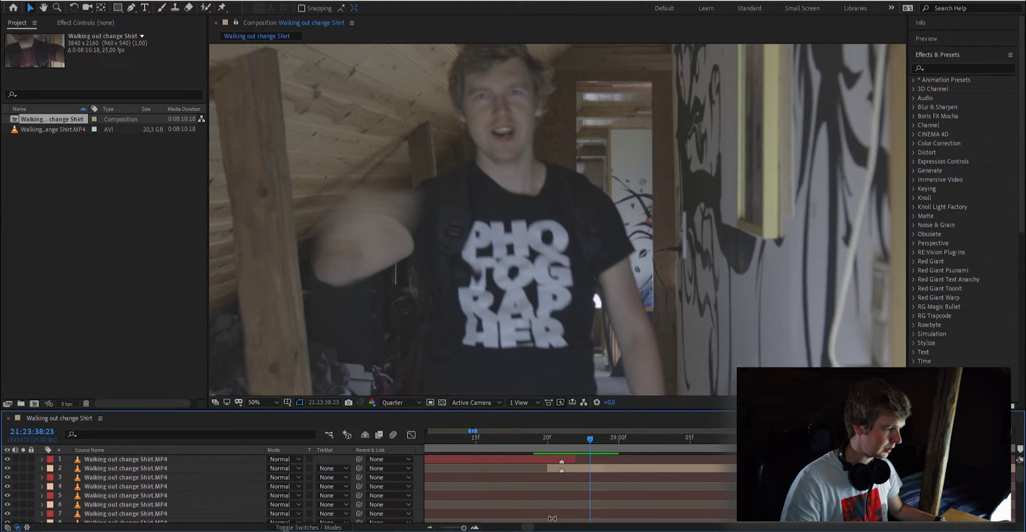
left_click(546, 529)
scroll(546, 529, "left", 3)
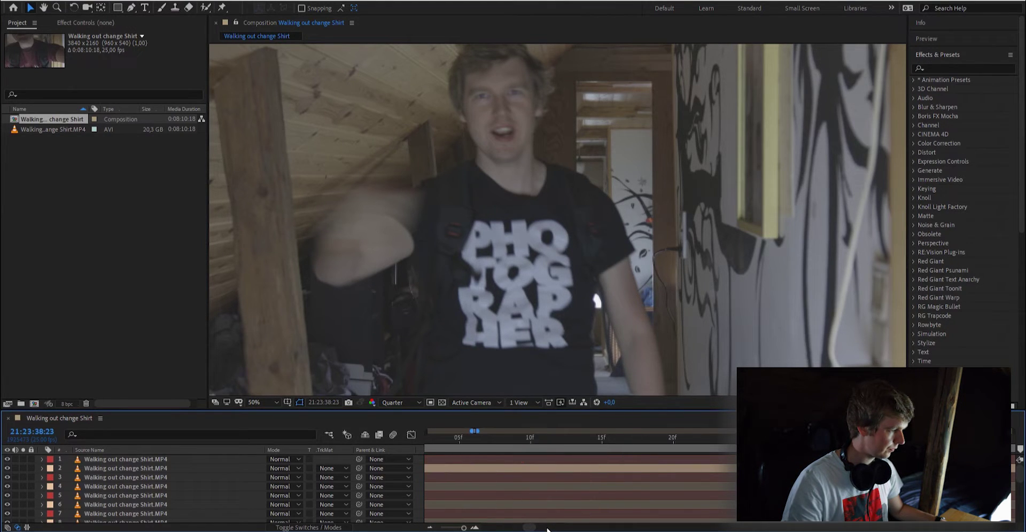
- Move the current time to the crossfade between layers 3 and 4 and step through it from 21:23:46:15 to 21:23:46:19
scroll(525, 492, "down", 5)
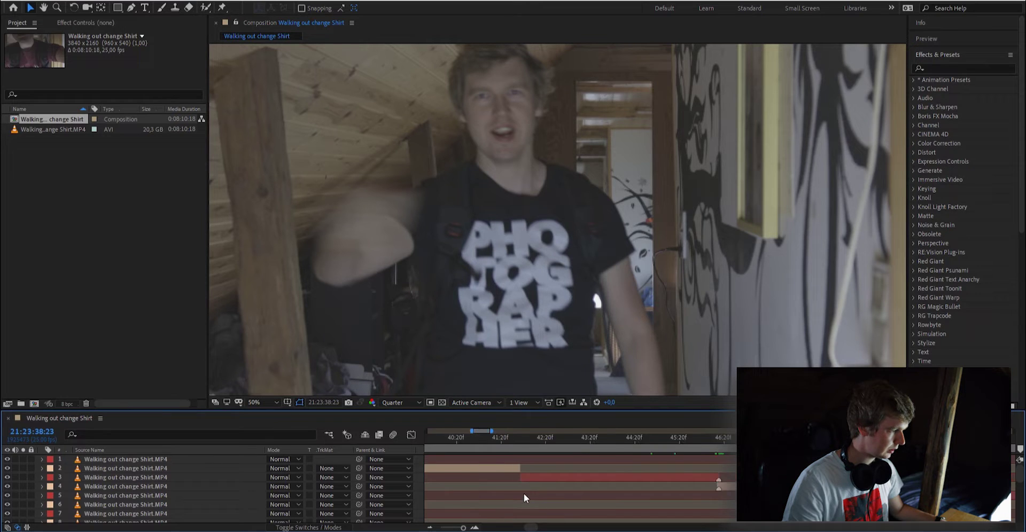
scroll(573, 490, "up", 3)
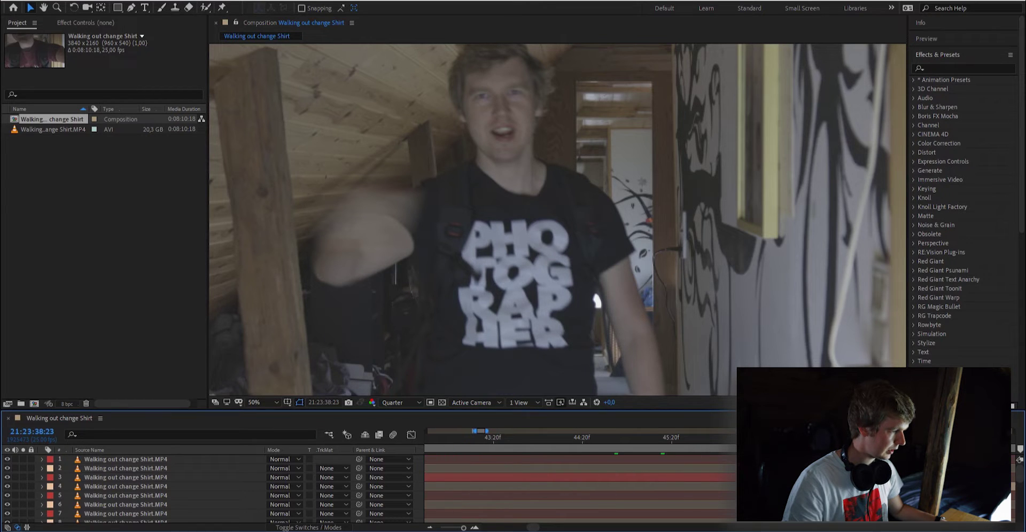
left_click(746, 448)
scroll(764, 480, "up", 3)
key("Page_Up")
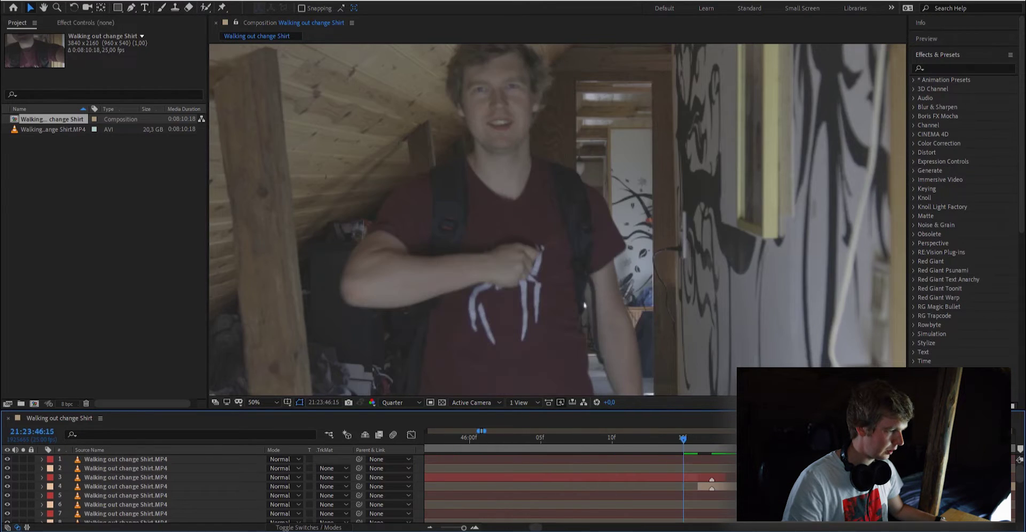
scroll(764, 481, "up", 1)
key("Page_Down")
key("Page_Down")
key("Page_Down")
key("Page_Down")
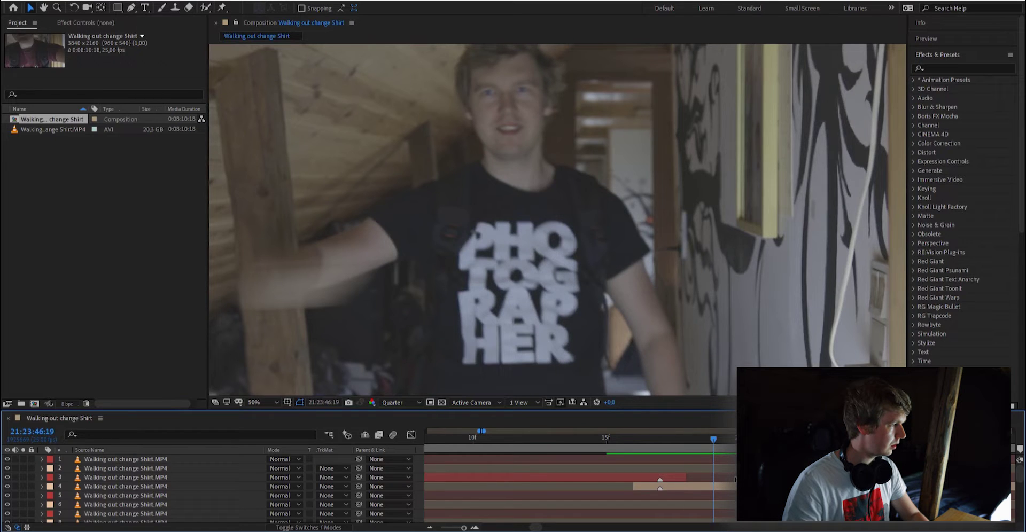
- Compare the crossfade frames of layers 3 and 4 back and forth between 21:23:46:15 and 21:23:46:19
key("Page_Up")
key("Page_Up")
key("Page_Up")
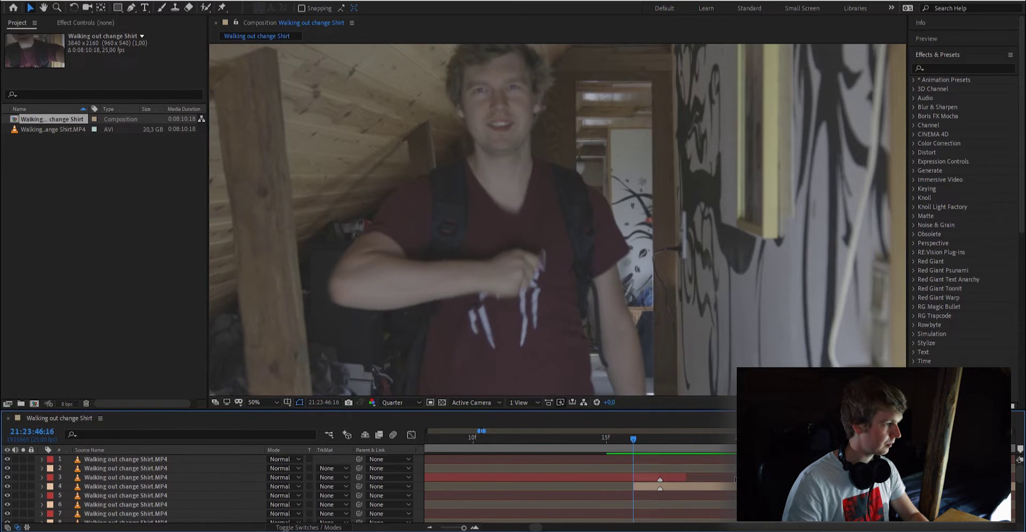
key("Page_Down")
key("Page_Down")
key("Page_Up")
key("Page_Up")
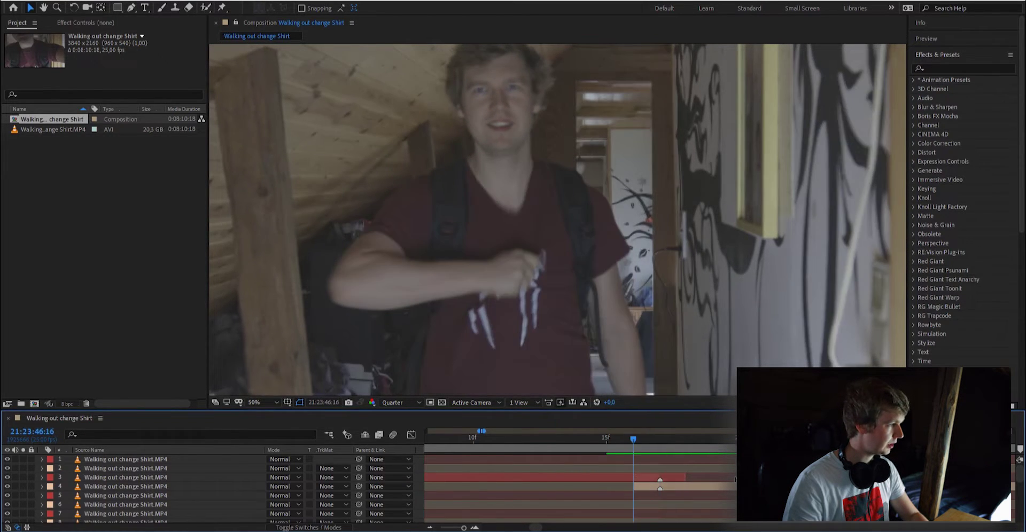
key("Page_Down")
key("Page_Down")
key("Page_Up")
key("Page_Up")
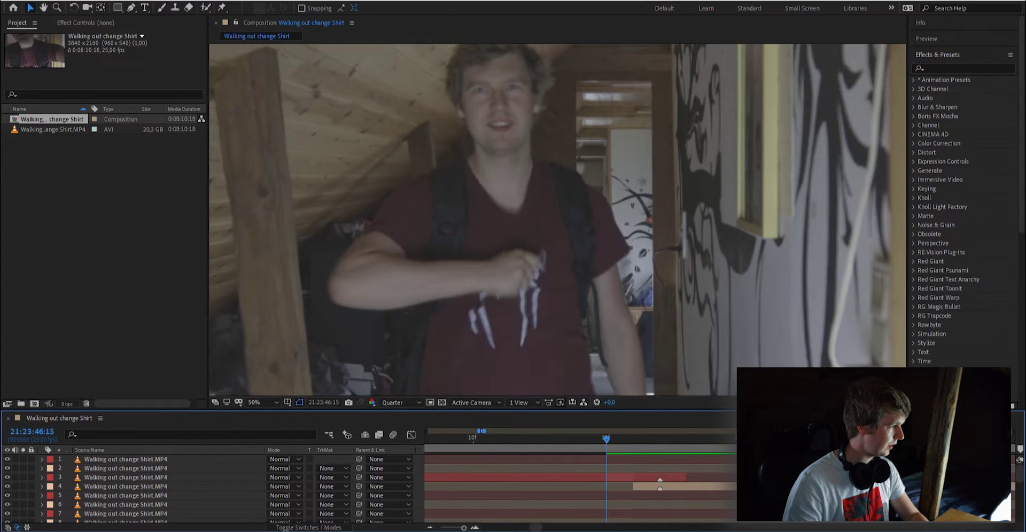
key("Page_Down")
key("Page_Down")
key("Page_Down")
key("Page_Down")
key("Page_Up")
key("Page_Up")
key("Page_Up")
key("Page_Up")
key("Page_Up")
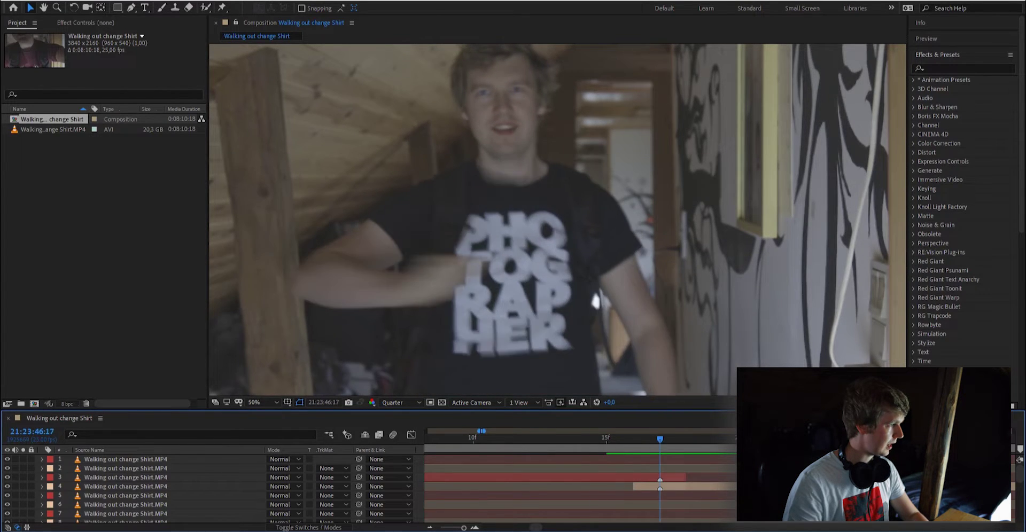
key("Page_Down")
key("Page_Down")
key("Page_Down")
key("Page_Up")
key("Page_Up")
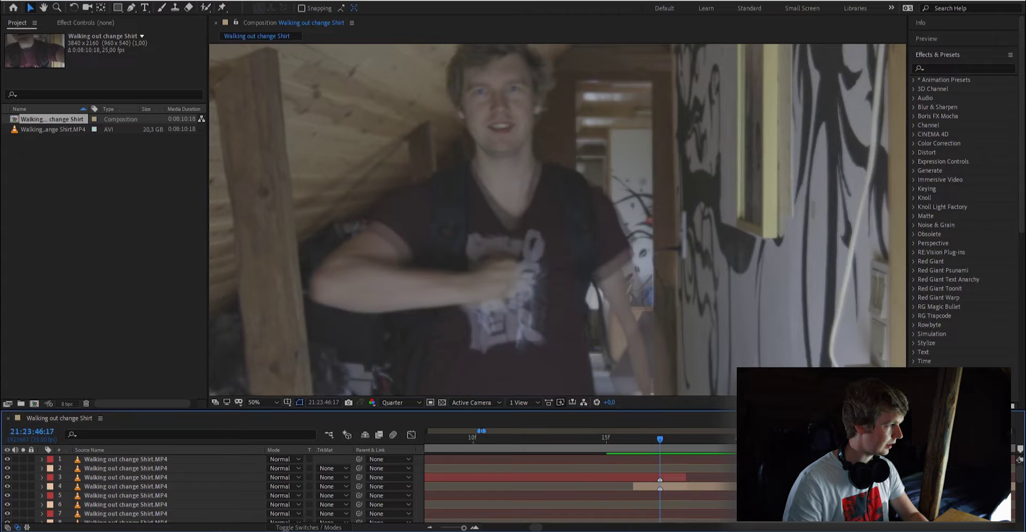
key("Page_Down")
key("Page_Down")
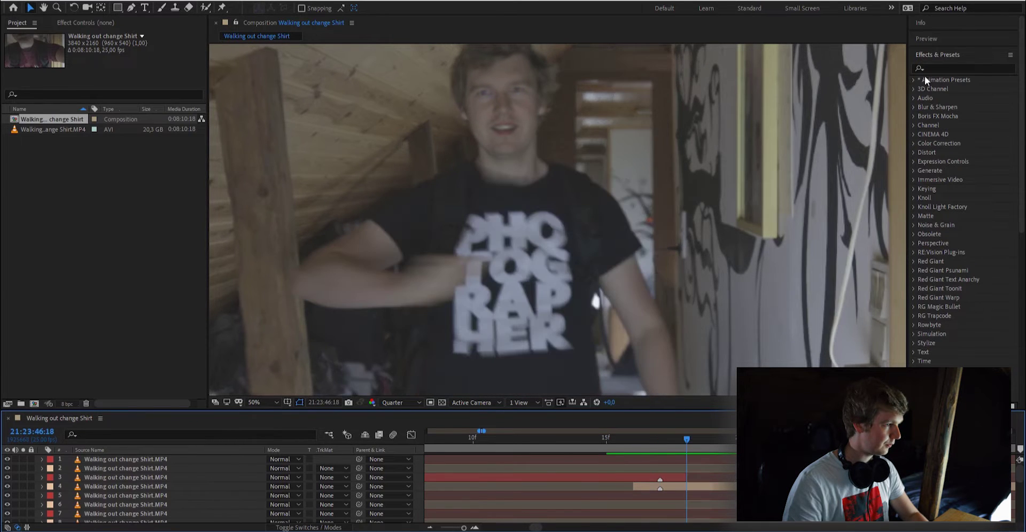
key("Page_Up")
- Examine the frames following the crossfade of layers 3 and 4 up to 21:23:46:24, ending back at 21:23:46:19
key("Page_Down")
key("Page_Up")
key("Page_Up")
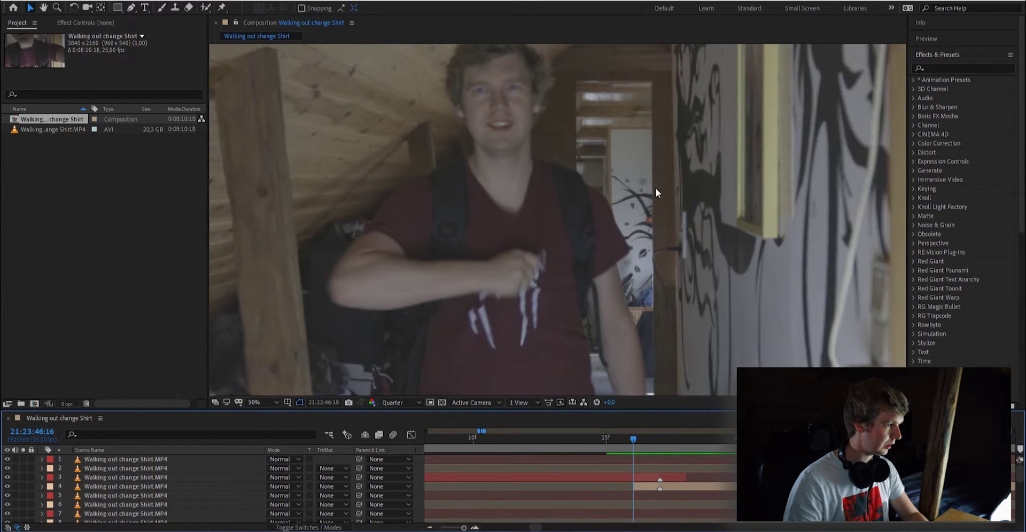
key("Page_Down")
key("Page_Down")
key("Page_Down")
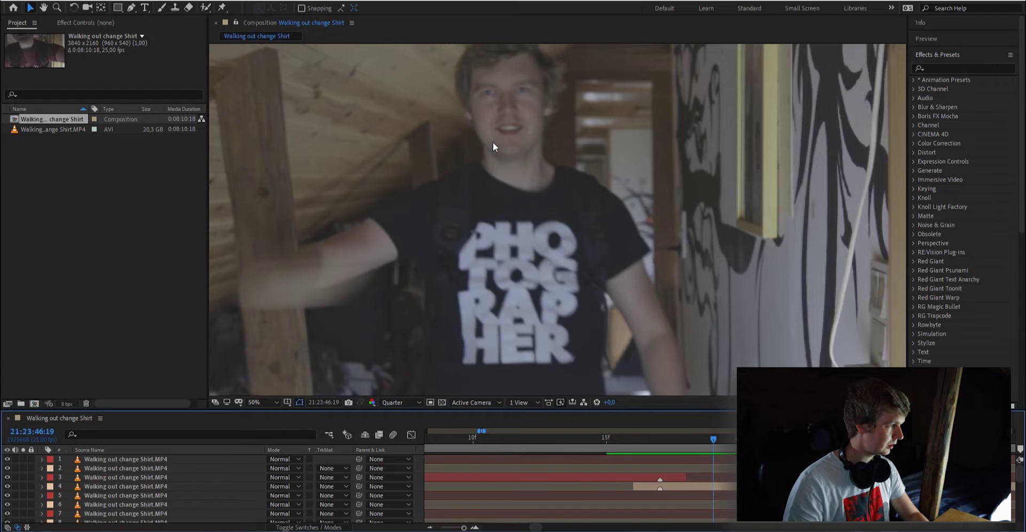
key("Page_Down")
key("Page_Down")
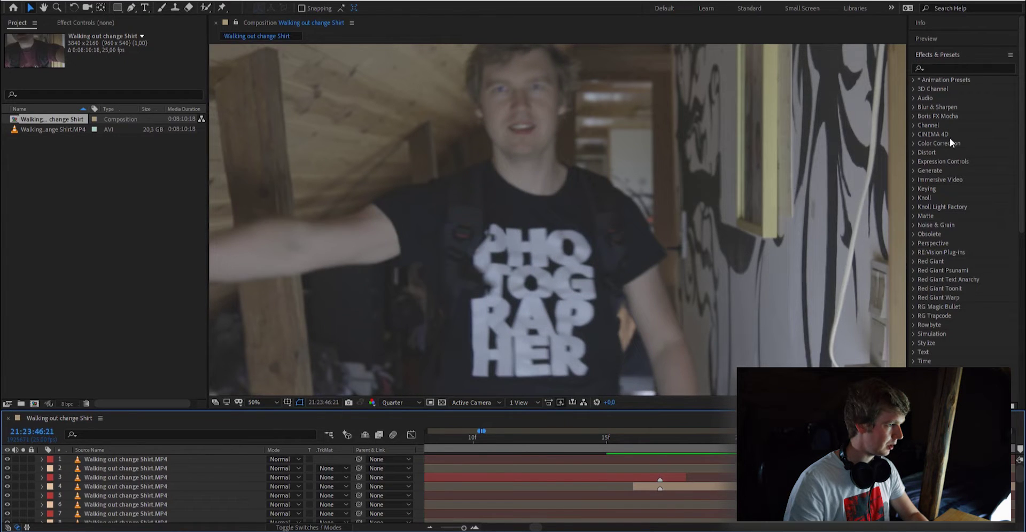
key("Page_Down")
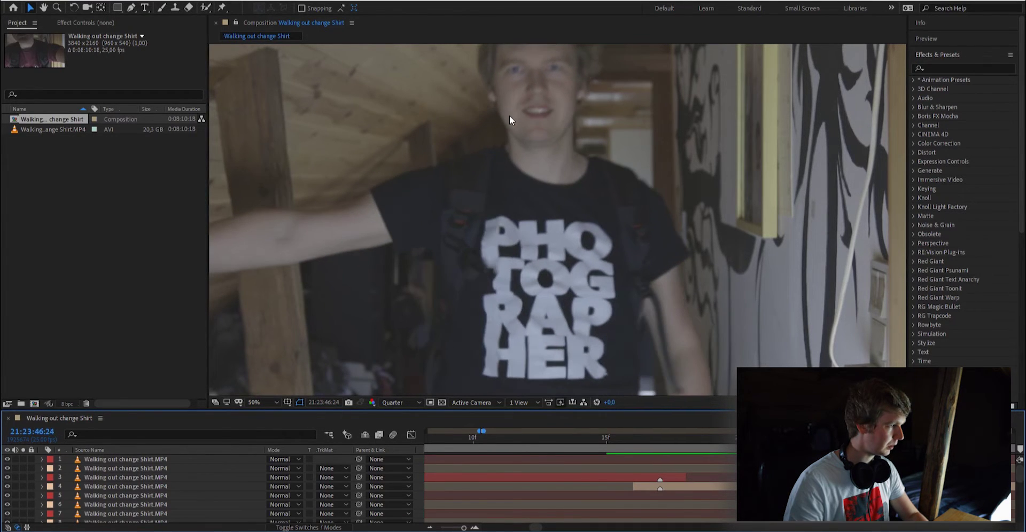
key("Page_Up")
key("Page_Up")
key("Page_Up")
- Delete the first red and beige pair, layers 1 and 2
scroll(609, 480, "down", 5)
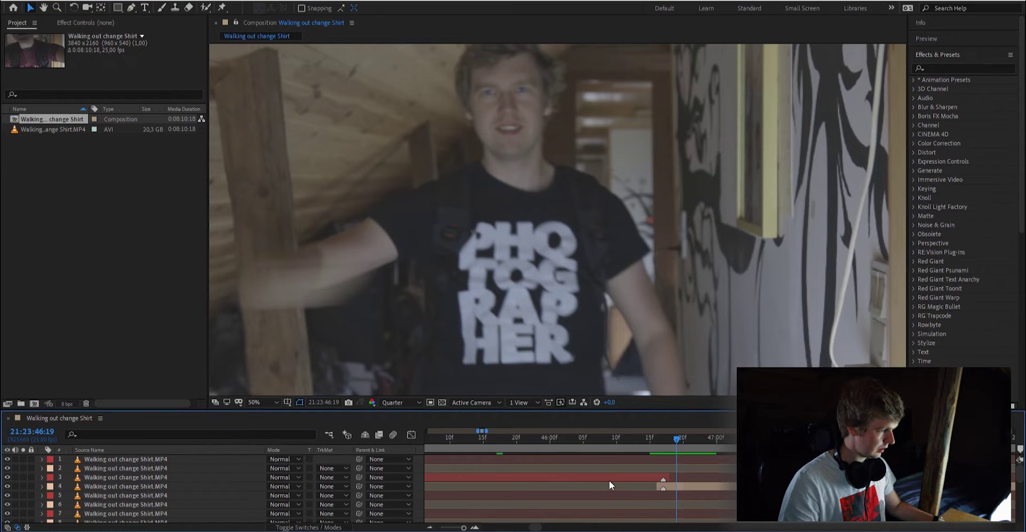
left_click(466, 467)
key("minus")
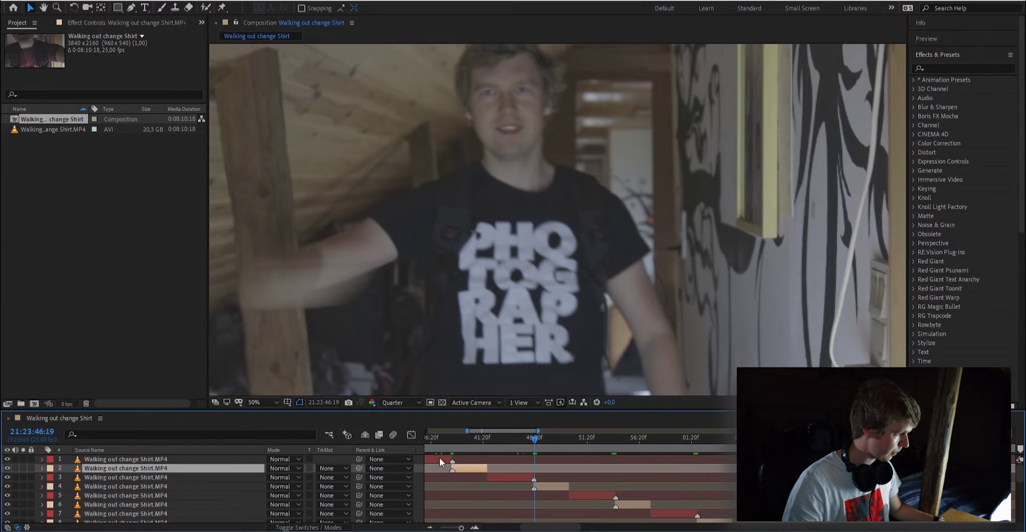
left_click(439, 457, "shift")
key("Delete")
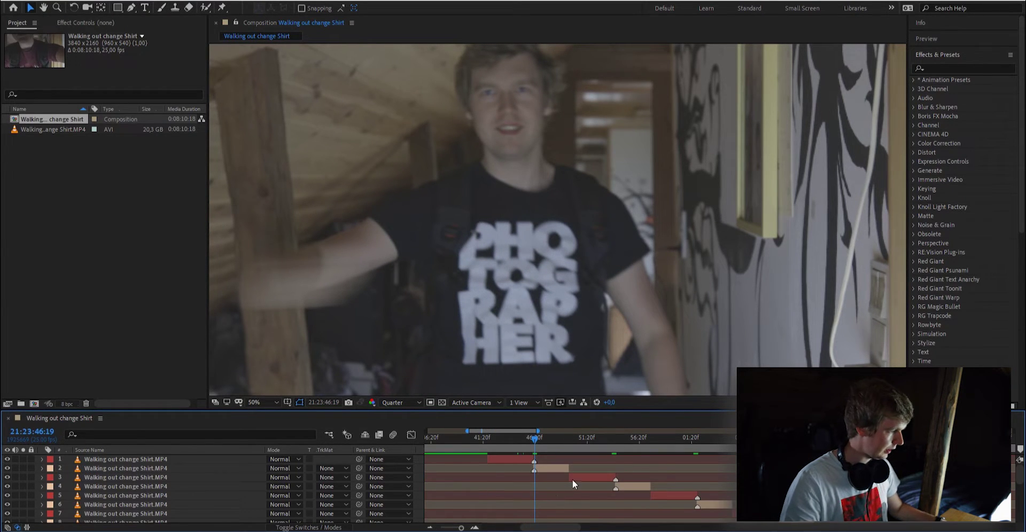
- Step through the crossfade between layers 3 and 4 from 21:23:54:10 to 21:23:54:14
scroll(620, 492, "up", 6)
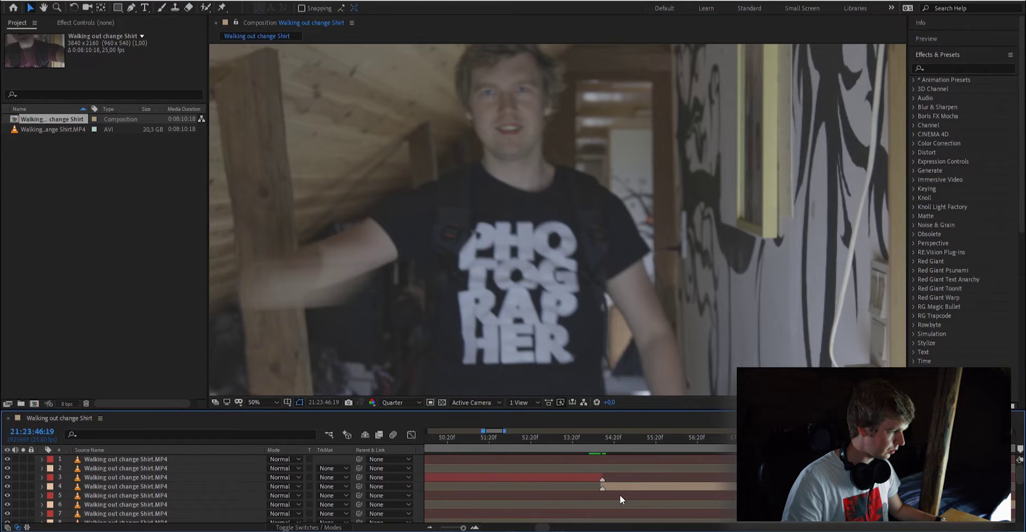
left_click(576, 441)
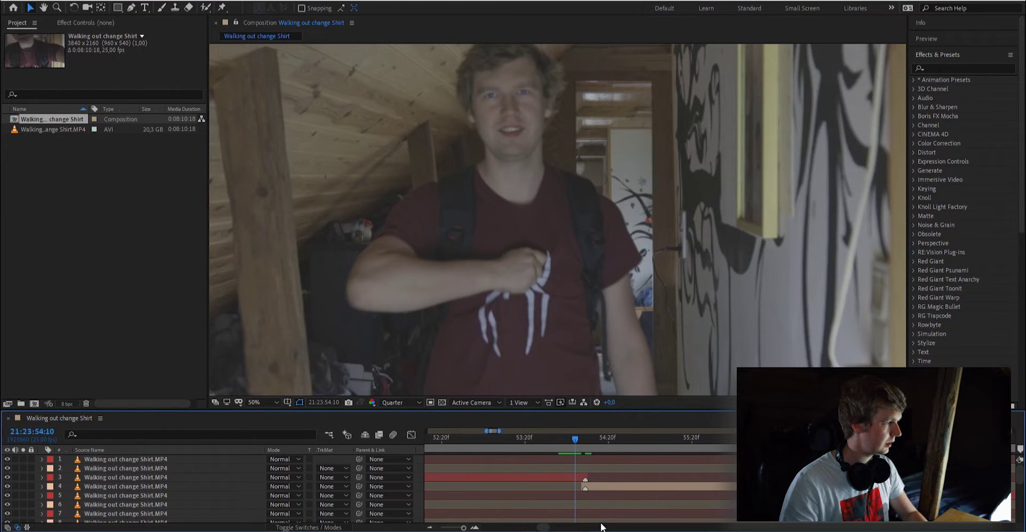
key("Page_Down")
key("Page_Down")
key("Page_Down")
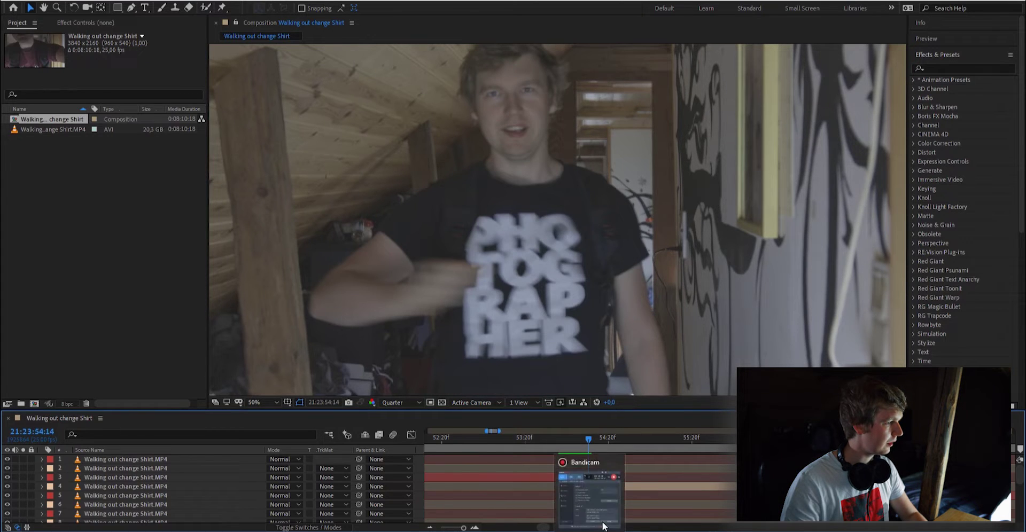
- Delete the red and beige pair on layers 3 and 4 whose crossfade lies near 21:23:54:14
mouse_move(616, 531)
left_click(536, 489)
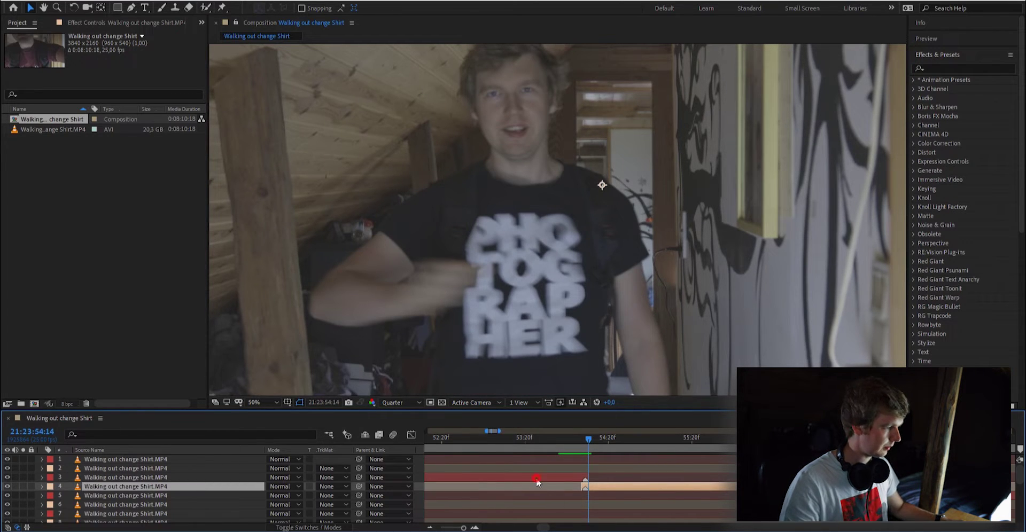
left_click(537, 479, "shift")
key("Delete")
- Move the current time to just before the crossfade of the next pair, layers 3 and 4, around 21:24:02
scroll(531, 494, "down", 3)
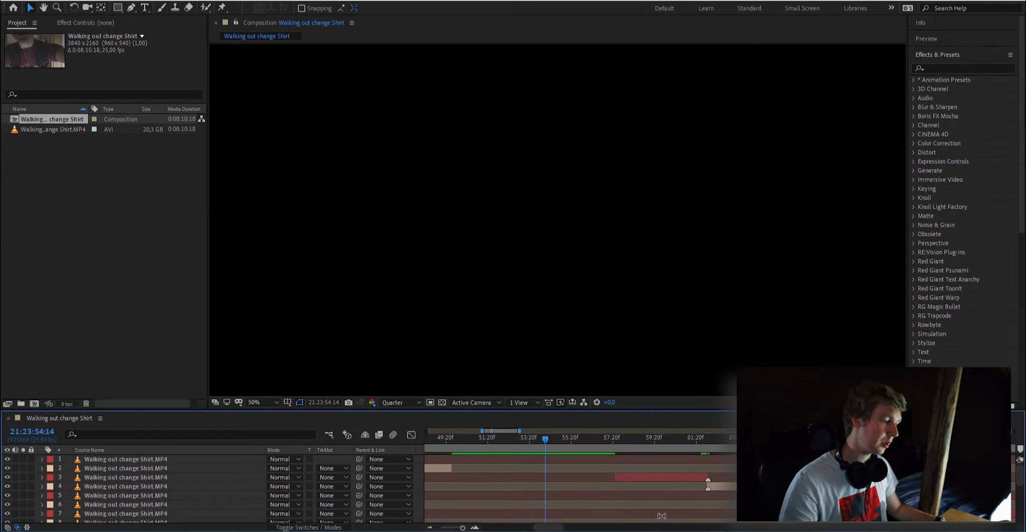
scroll(585, 505, "down", 3)
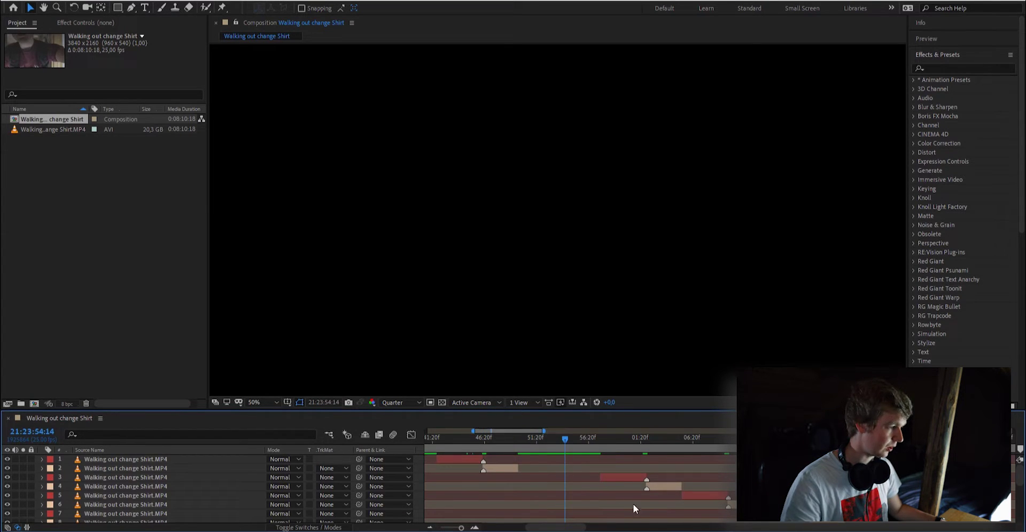
scroll(667, 502, "up", 10)
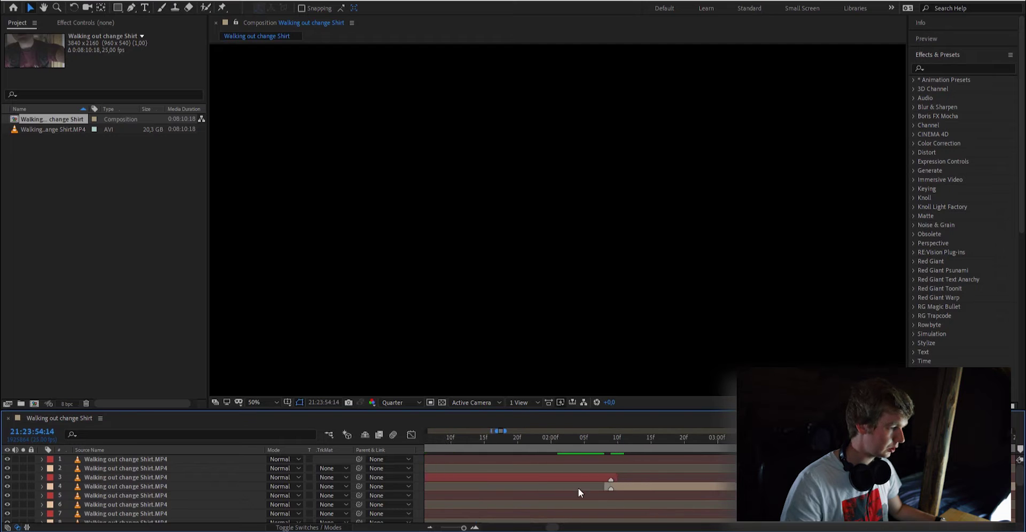
left_click(573, 439)
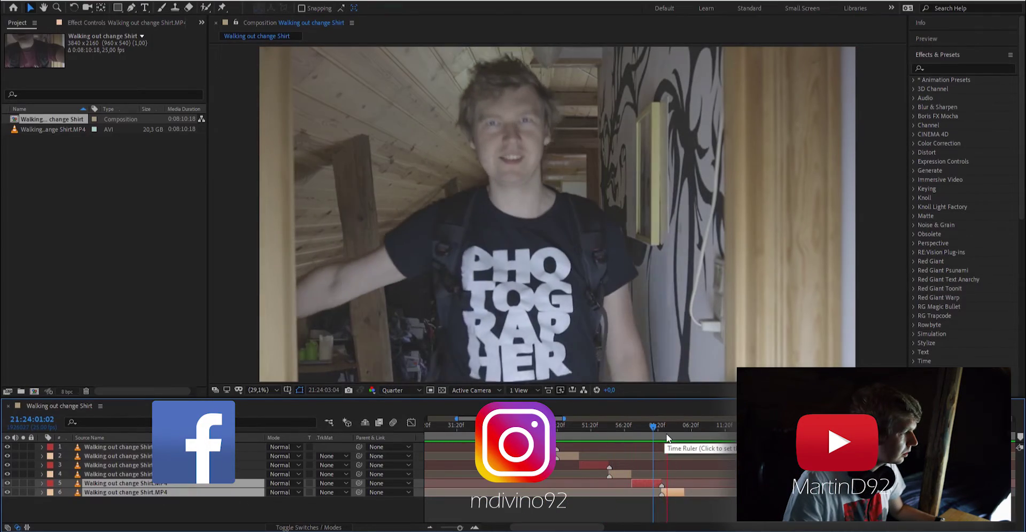
- Set the current time to 21:24:03:10 and delete layers 1 to 4, keeping only the last red and beige pair
left_click(667, 436)
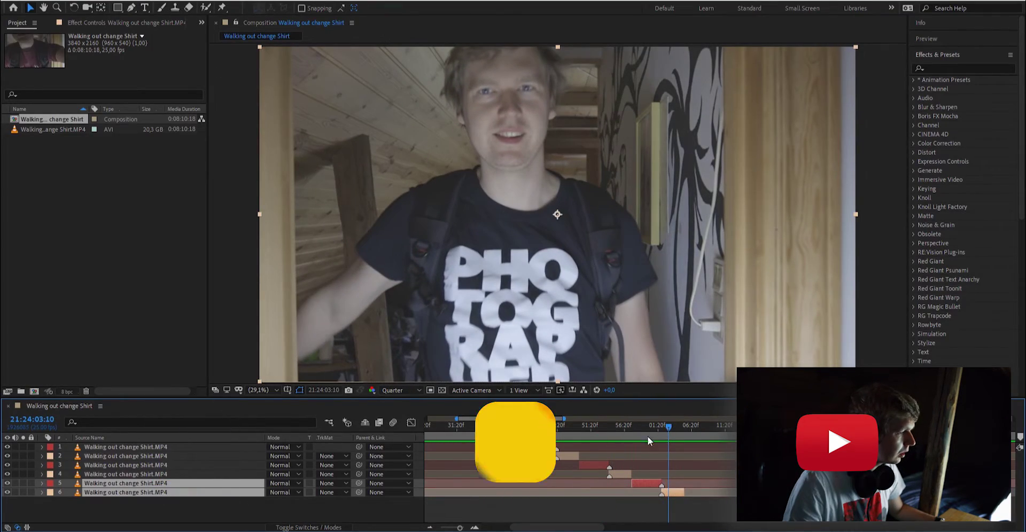
left_click(617, 474)
left_click(161, 447, "shift")
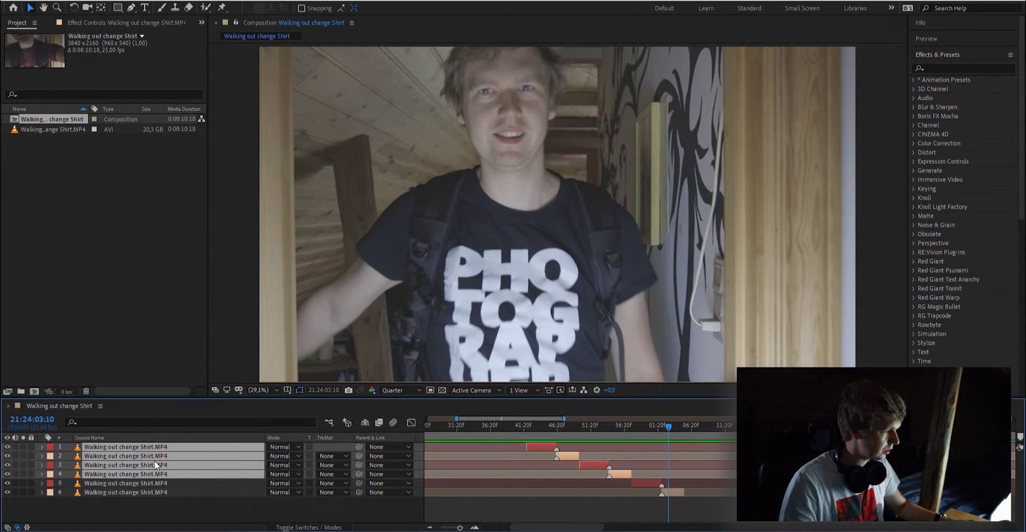
key("Delete")
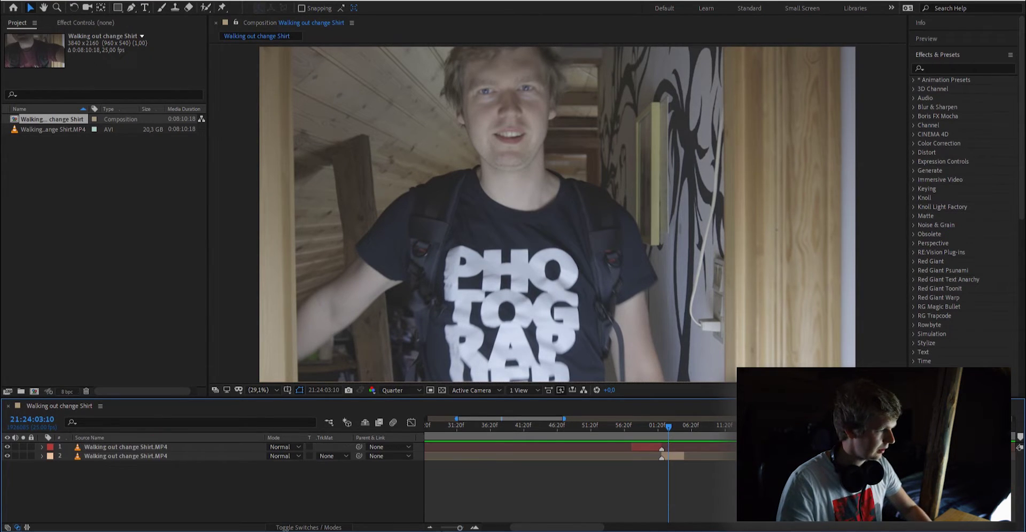
- Move both remaining takes together to the start of the composition
left_click(642, 448)
key("ctrl+a")
key("minus")
key("minus")
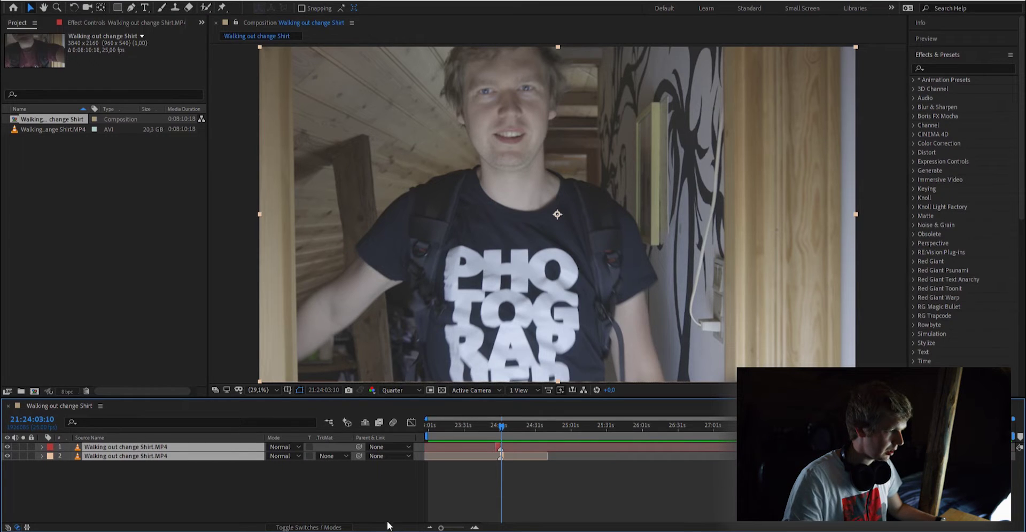
left_click_drag(578, 452, 434, 453)
- Fit the work area to the red and beige takes and trim the composition to the work area
key("minus")
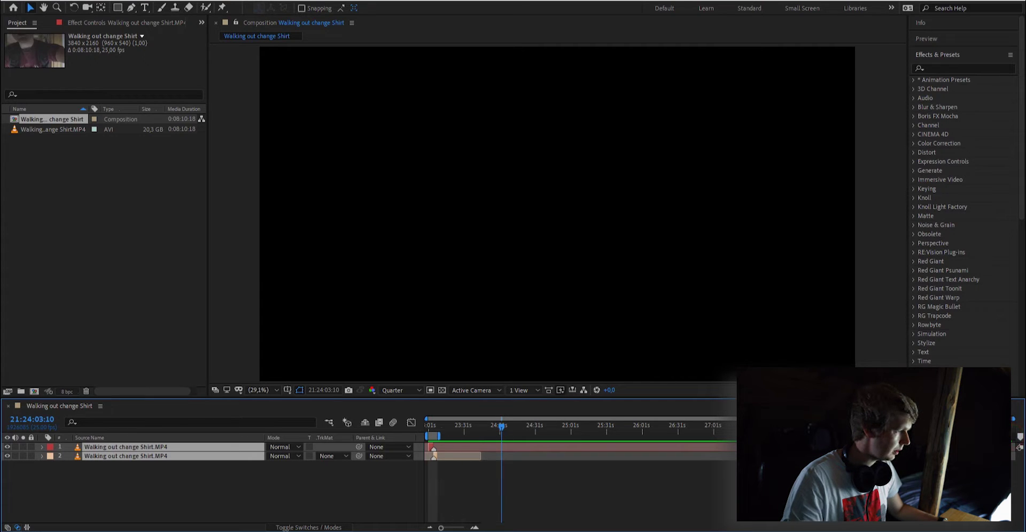
scroll(382, 485, "up", 5)
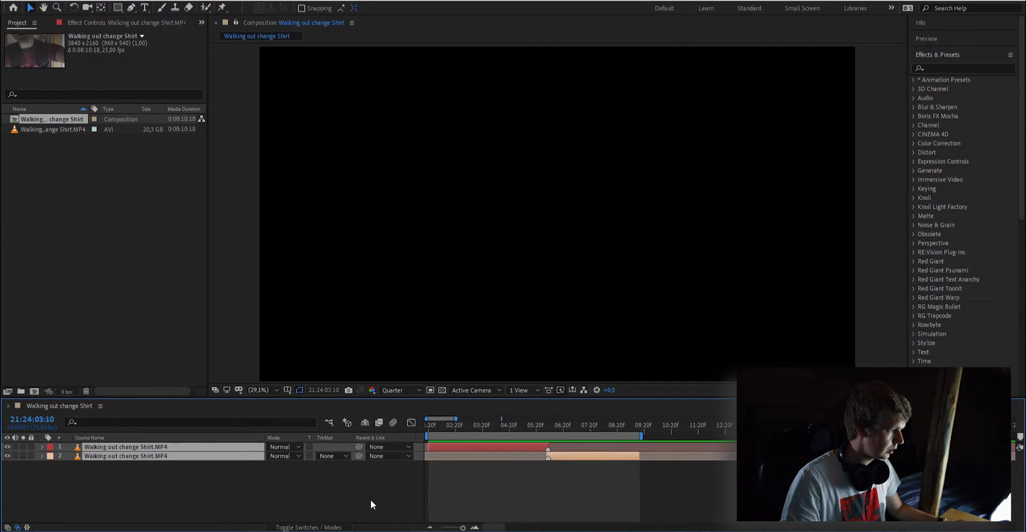
key("ctrl+shift+x")
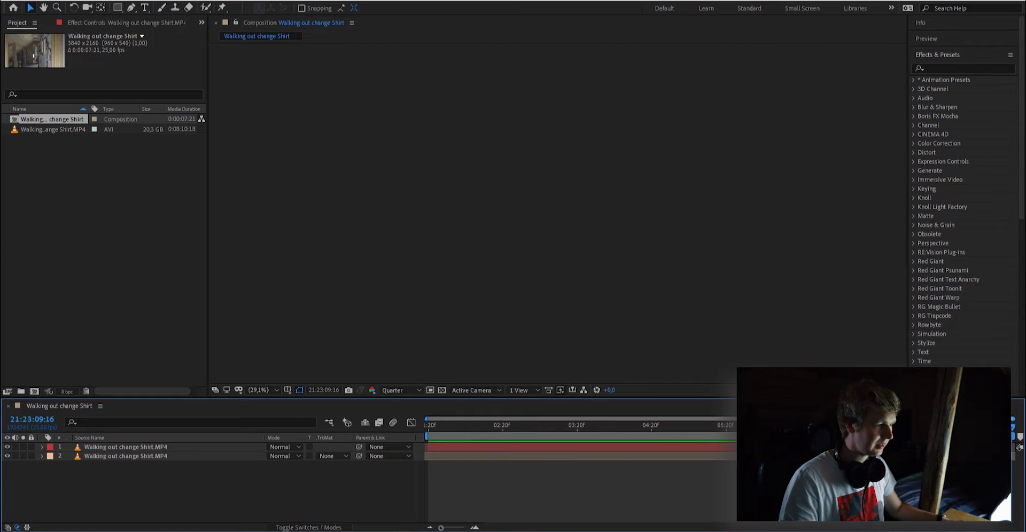
- Scrub and preview the trimmed composition around the shirt change, from about 21:23:04:10 to 21:23:06:09
left_click_drag(665, 430, 712, 406)
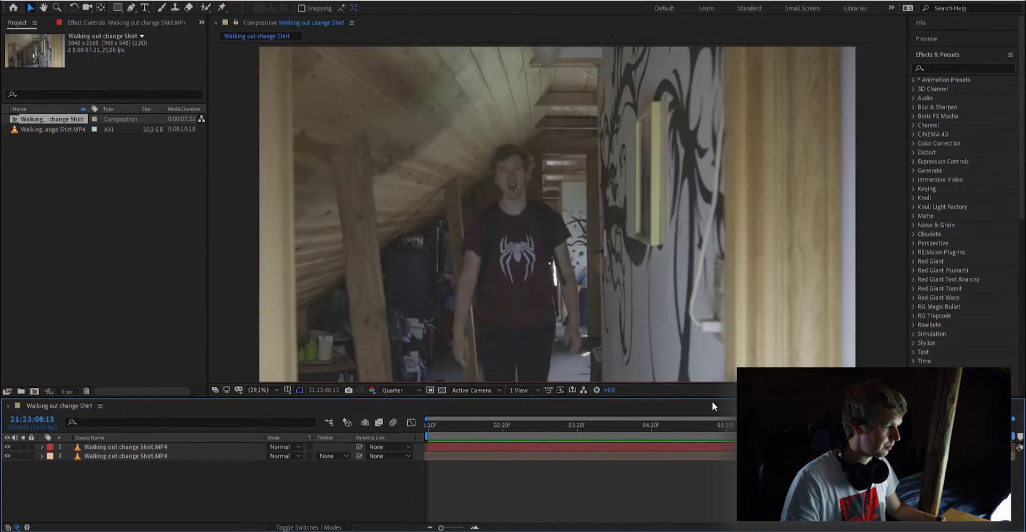
left_click(598, 428)
key("space")
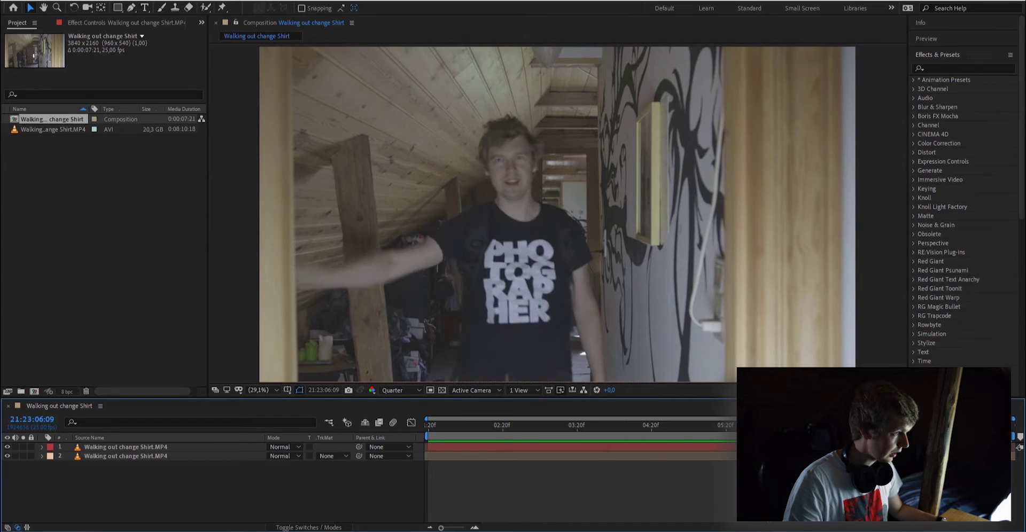
left_click(720, 426)
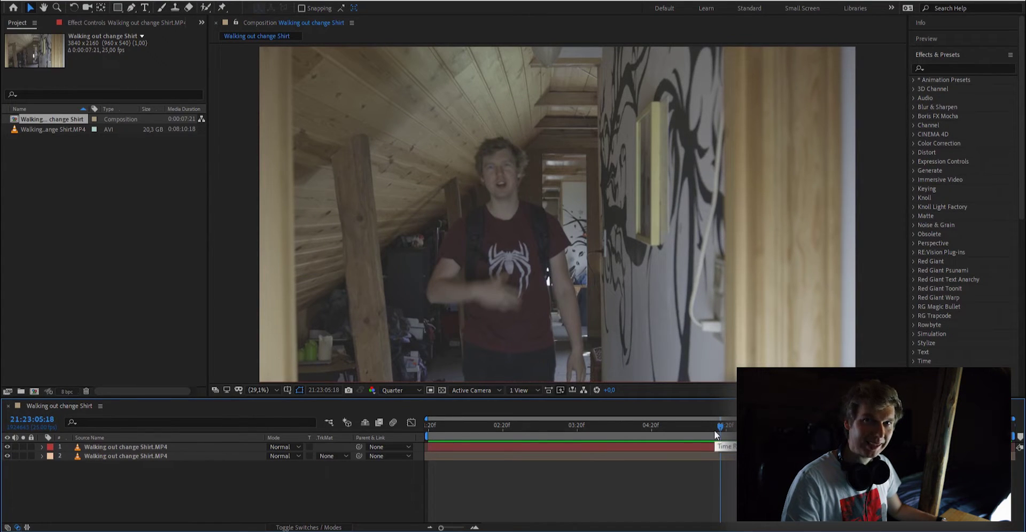
mouse_move(727, 430)
left_mouse_down()
mouse_move(753, 431)
mouse_move(735, 430)
left_mouse_up()
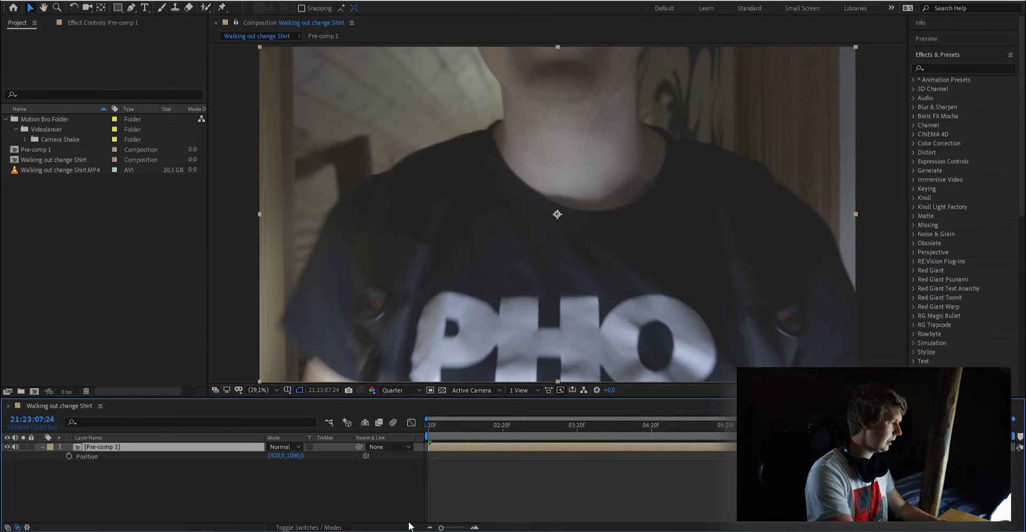
- Reveal the Position, Scale and Rotation of Pre-comp 1 and give its Position the expression wiggle(2,50)
key("shift+s")
key("shift+r")
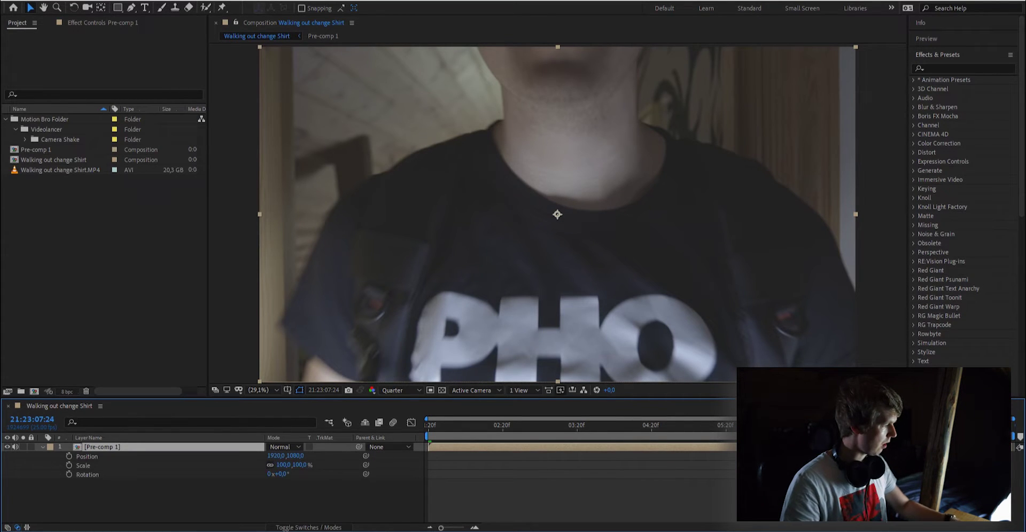
left_click(100, 501)
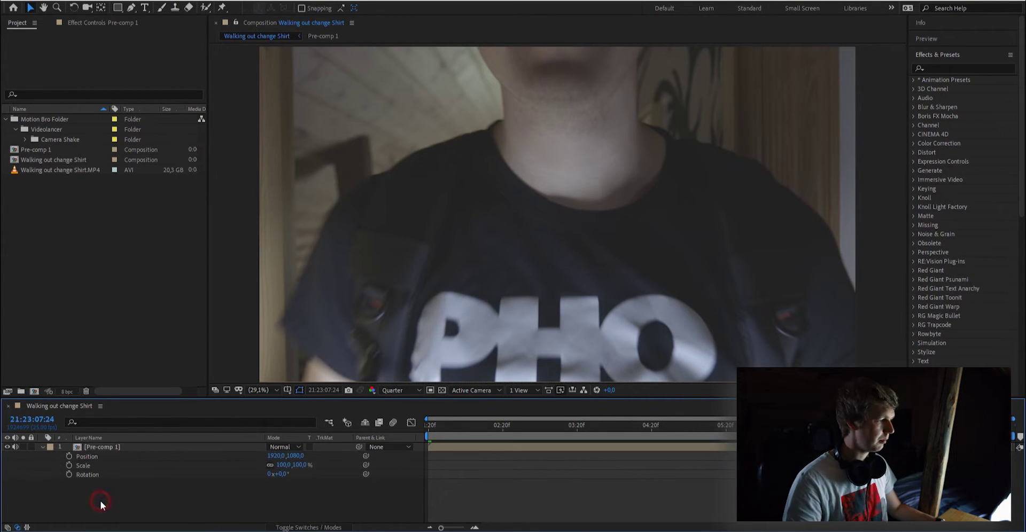
left_click(69, 457, "alt")
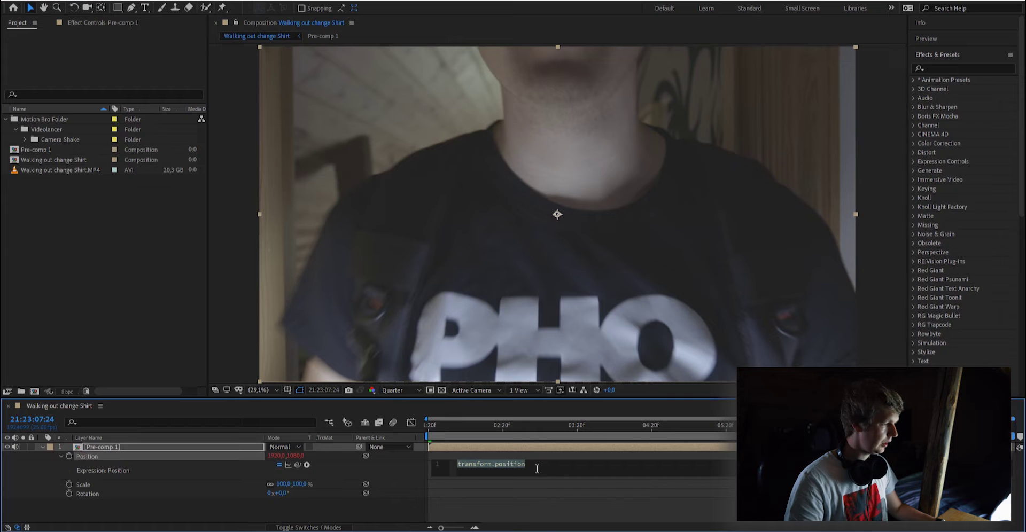
type("wiggle")
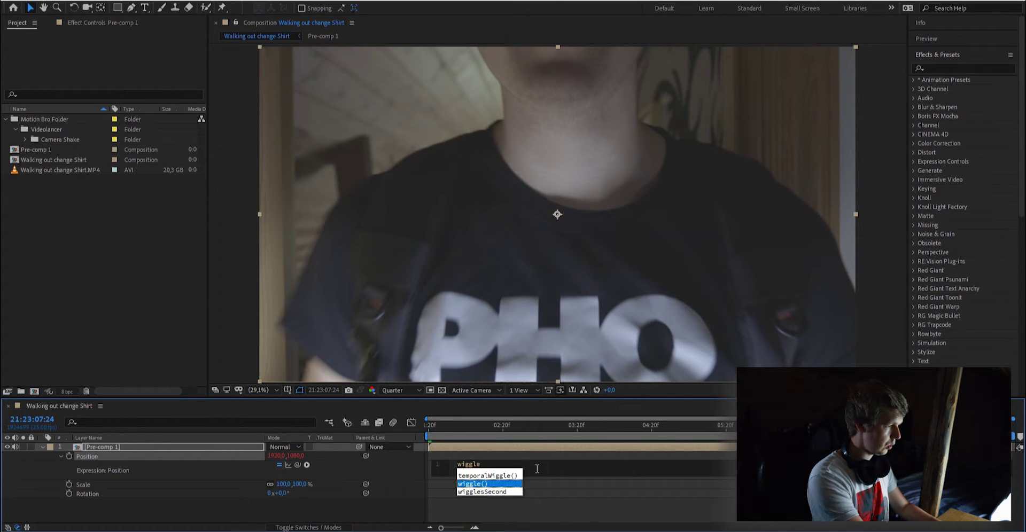
key("Return")
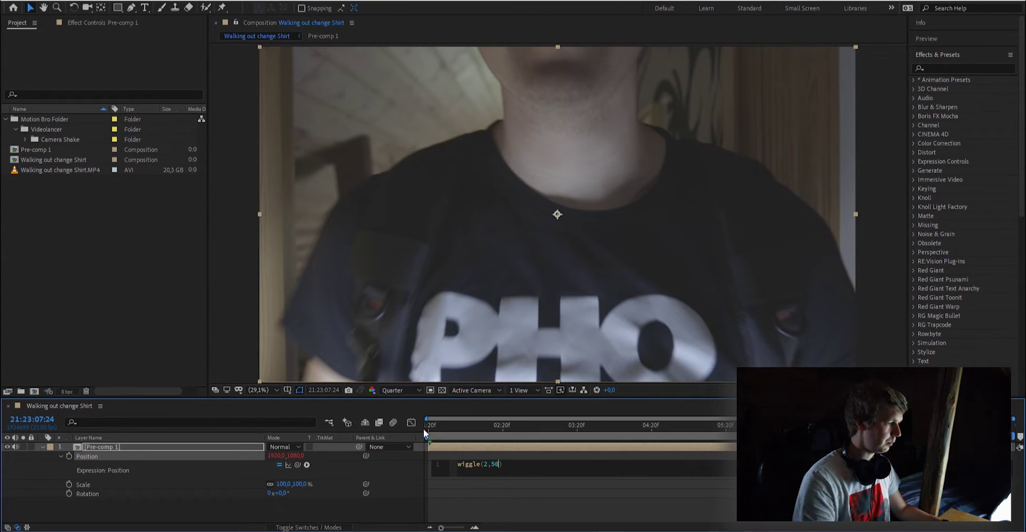
left_click(499, 500)
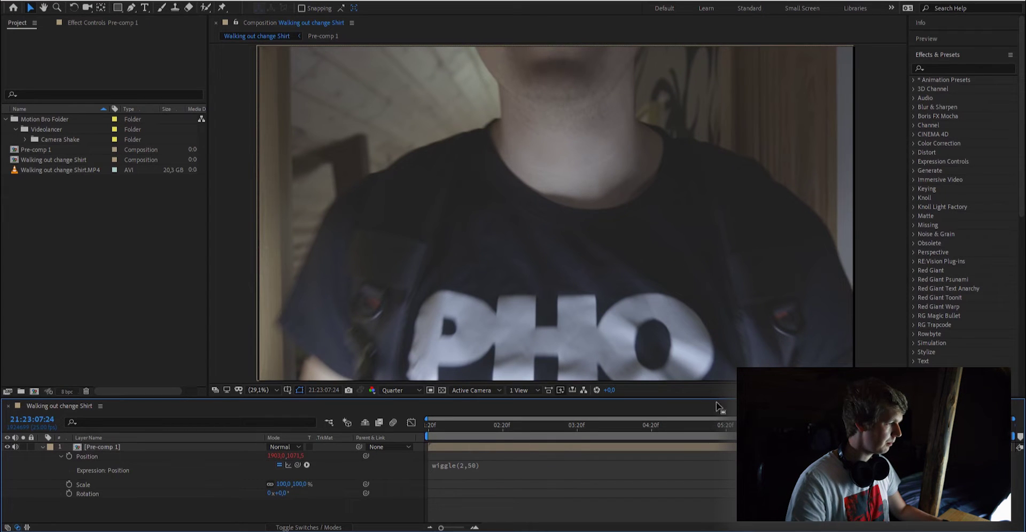
mouse_move(718, 425)
left_mouse_down()
mouse_move(483, 479)
mouse_move(735, 434)
left_mouse_up()
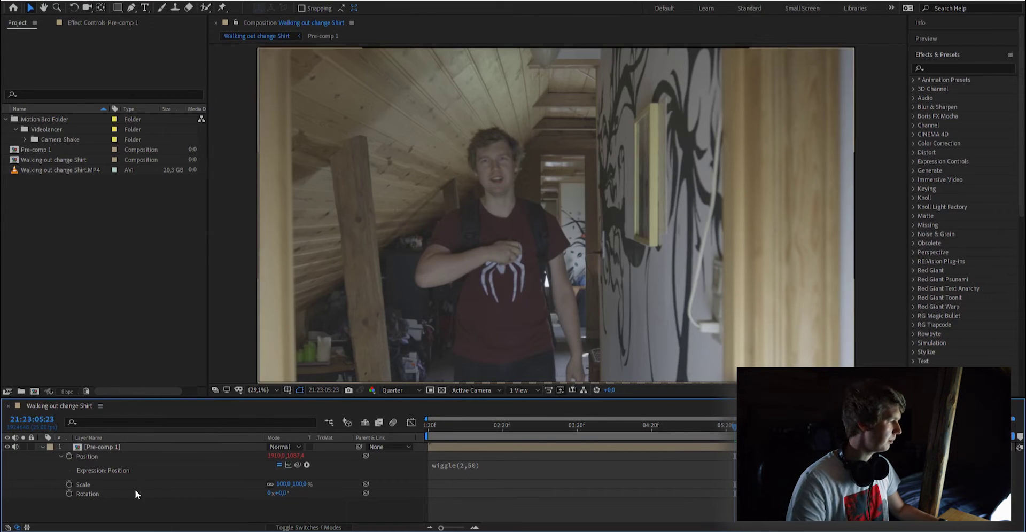
- Add the expression wiggle(2,1) to the Rotation of Pre-comp 1 and set its Scale to 105%
left_click(68, 493, "alt")
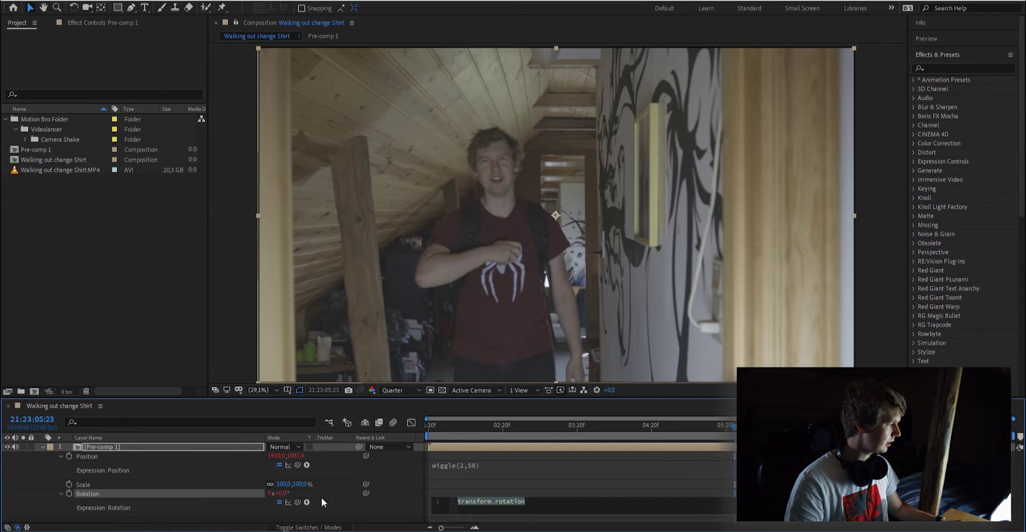
type("wigg")
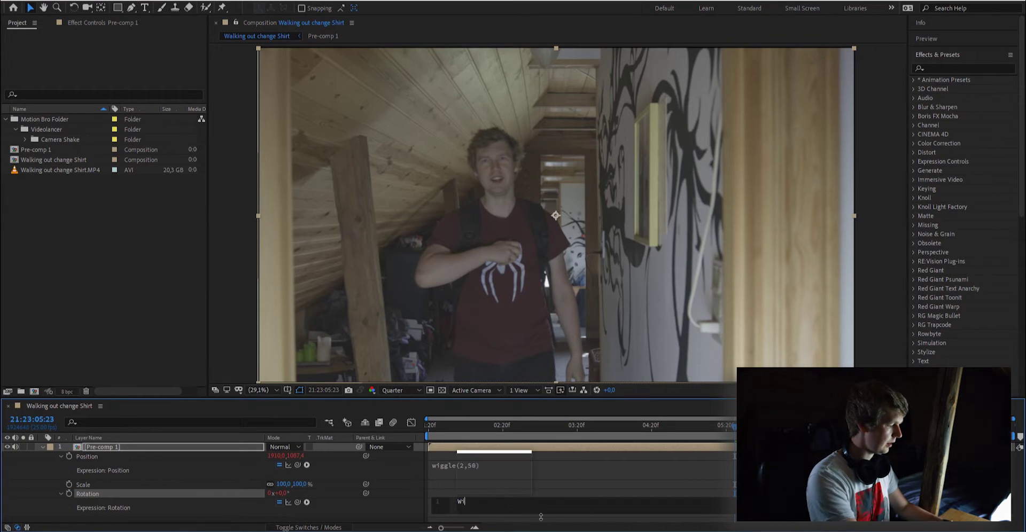
key("Return")
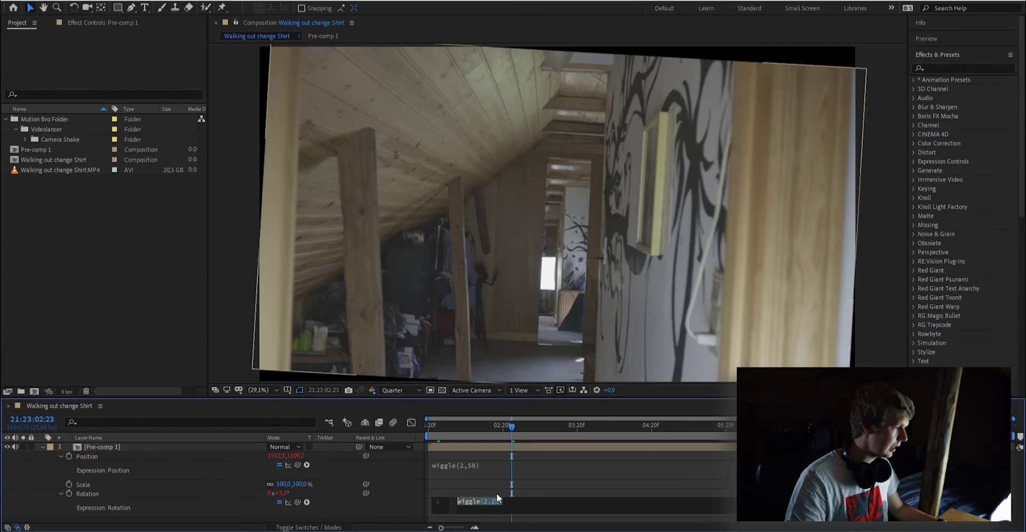
left_click(499, 502)
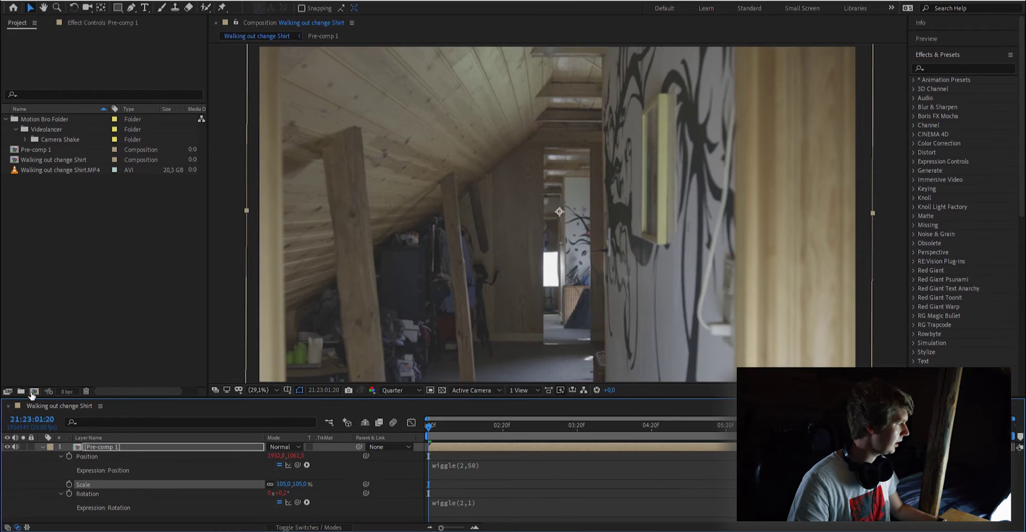
- Create a new composition, Comp 1, at 1920 x 1080 px and 25 fps with a duration of 0:18:12:05
left_click(33, 392)
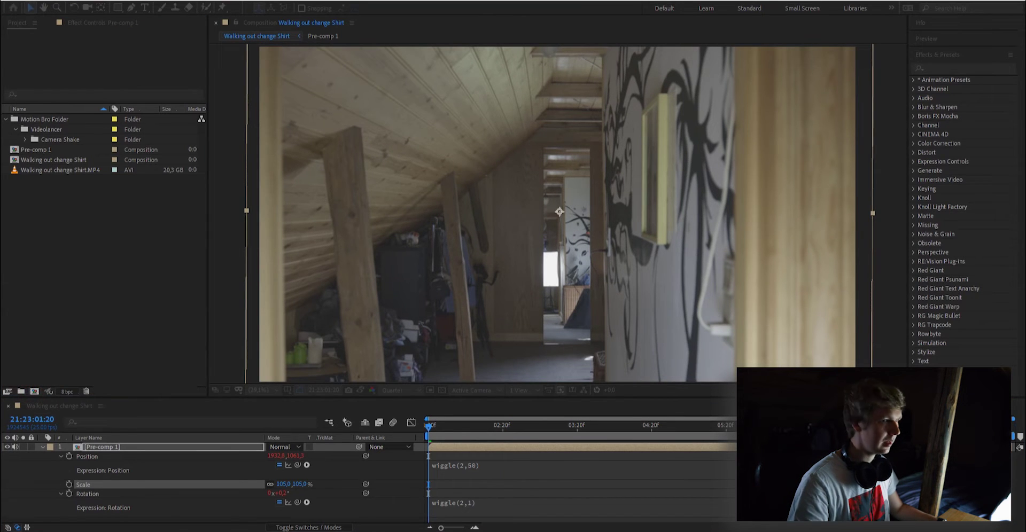
key("ctrl+n")
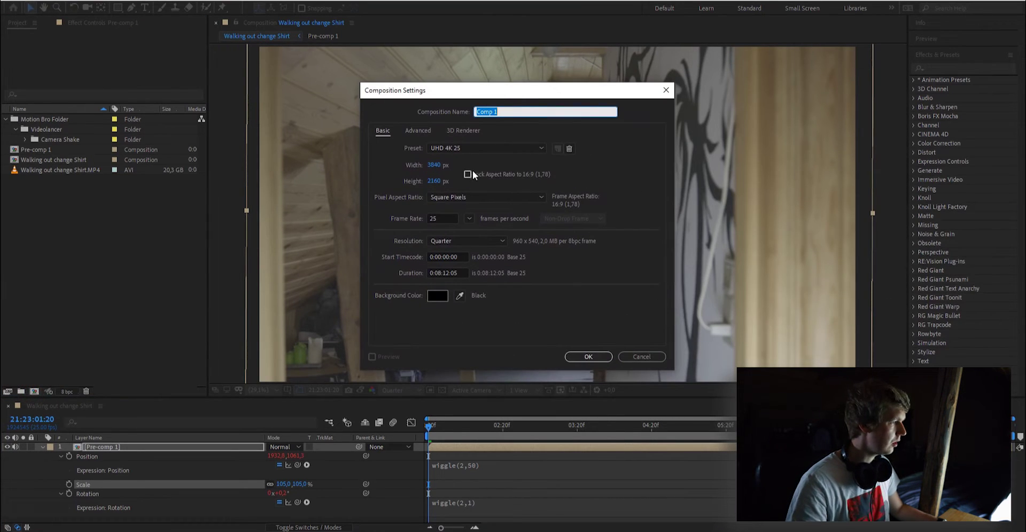
left_click(484, 148)
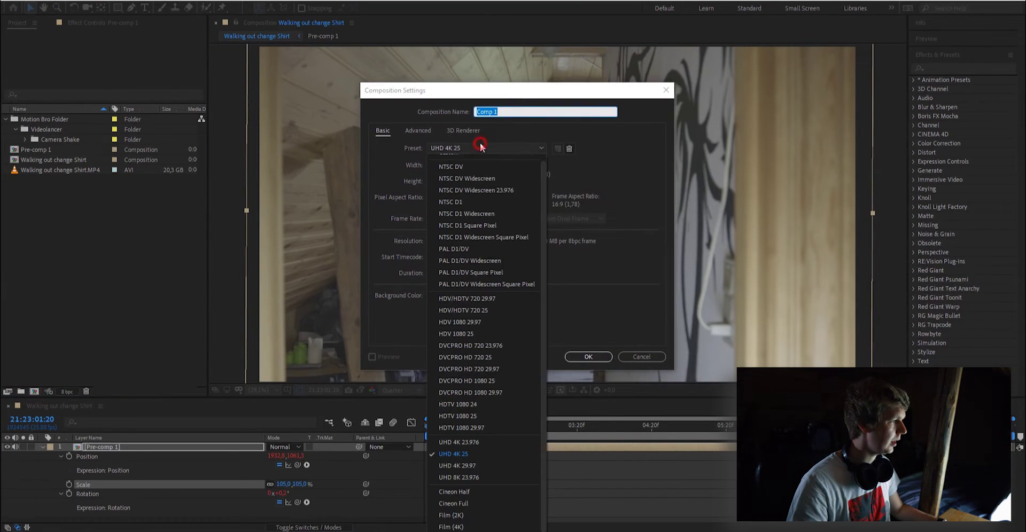
left_click(490, 428)
left_click(469, 218)
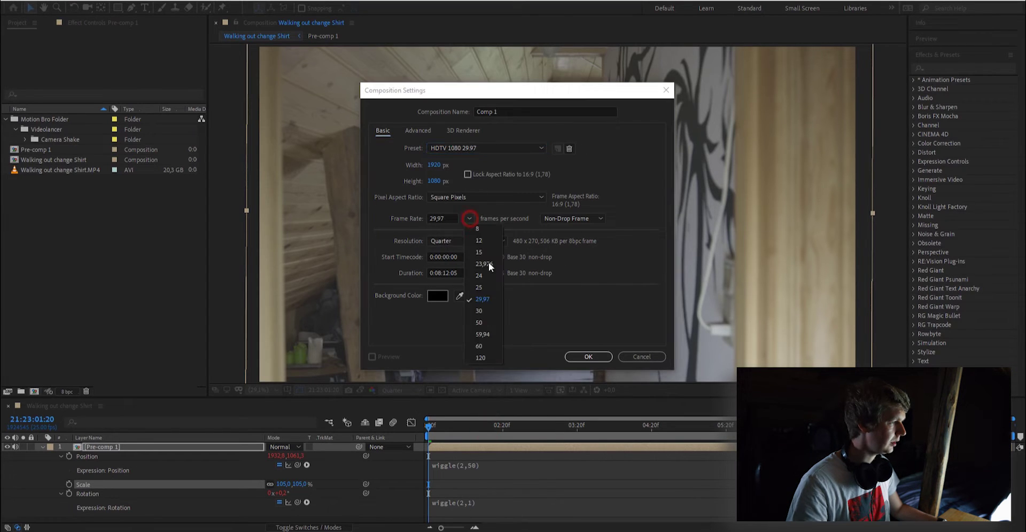
left_click(487, 290)
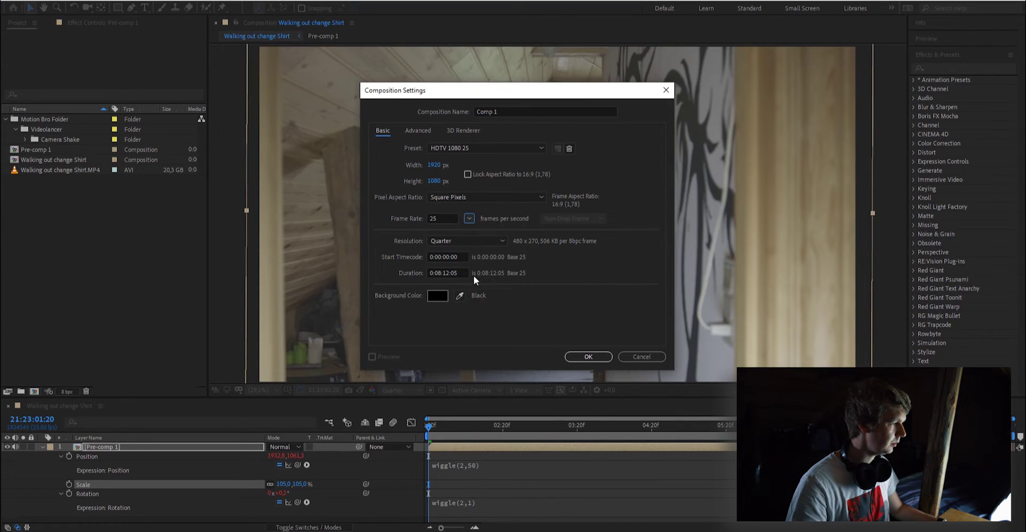
left_click(436, 272)
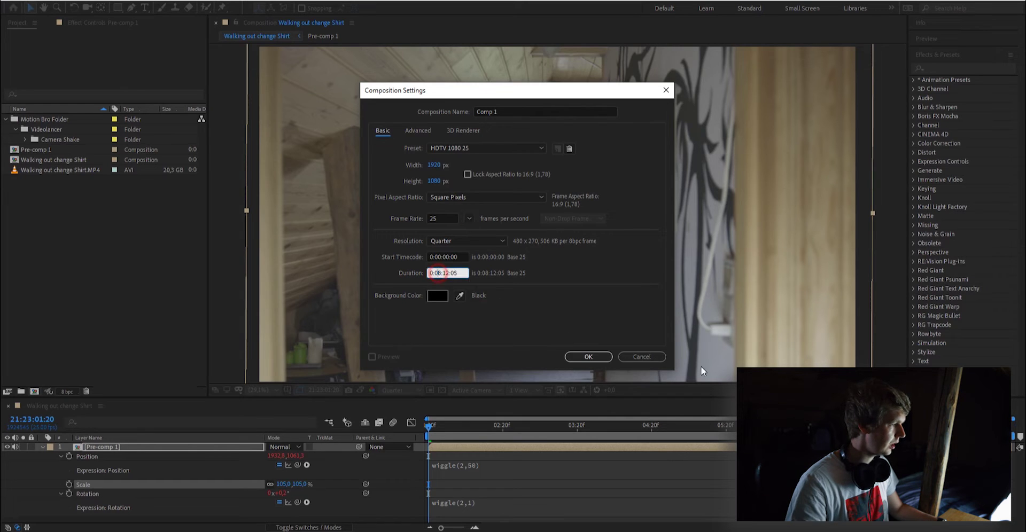
key("BackSpace")
type("1")
key("Return")
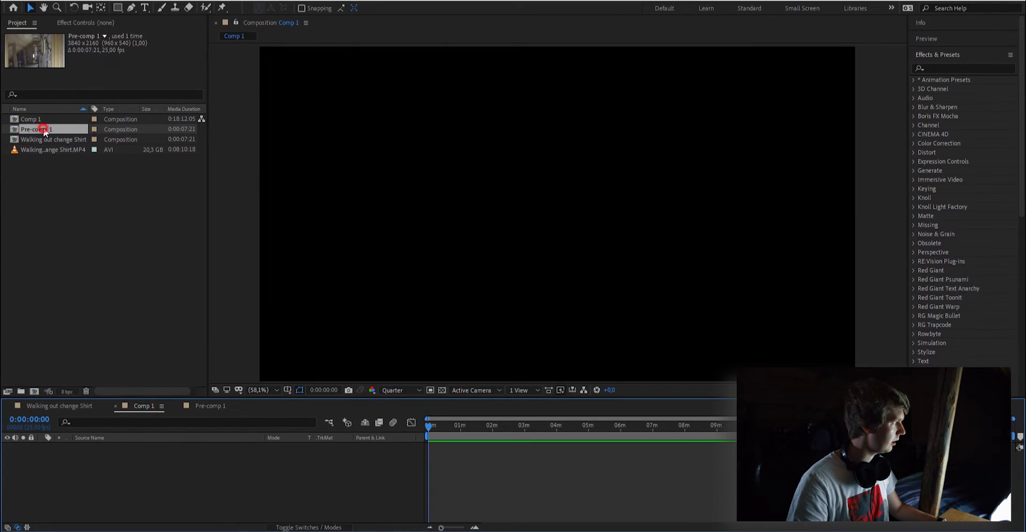
- Place Pre-comp 1 in Comp 1 and keyframe its Scale at 52.7% at the start of the composition
left_click_drag(44, 131, 238, 474)
scroll(680, 232, "down", 5)
scroll(663, 232, "up", 2)
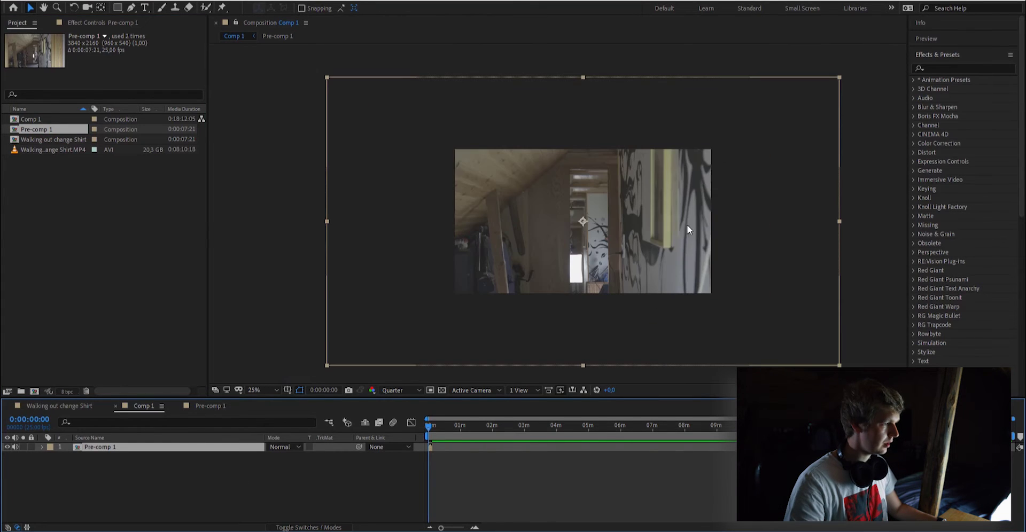
left_click(327, 221)
left_click_drag(329, 222, 447, 223)
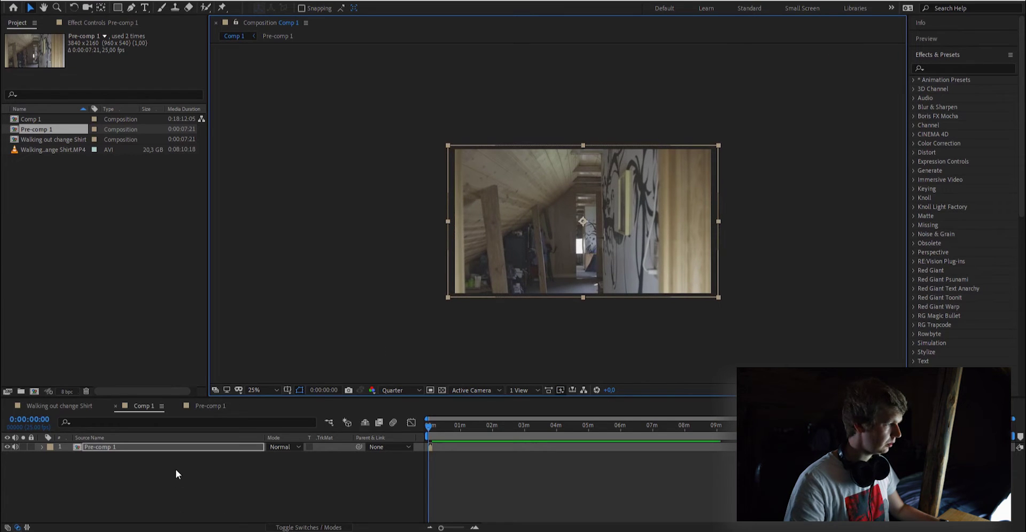
left_click(111, 448)
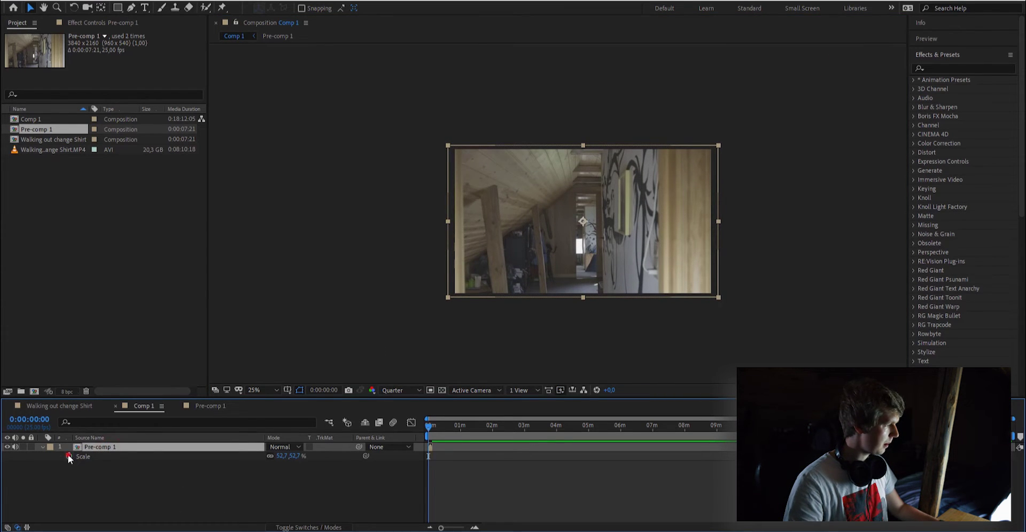
key("s")
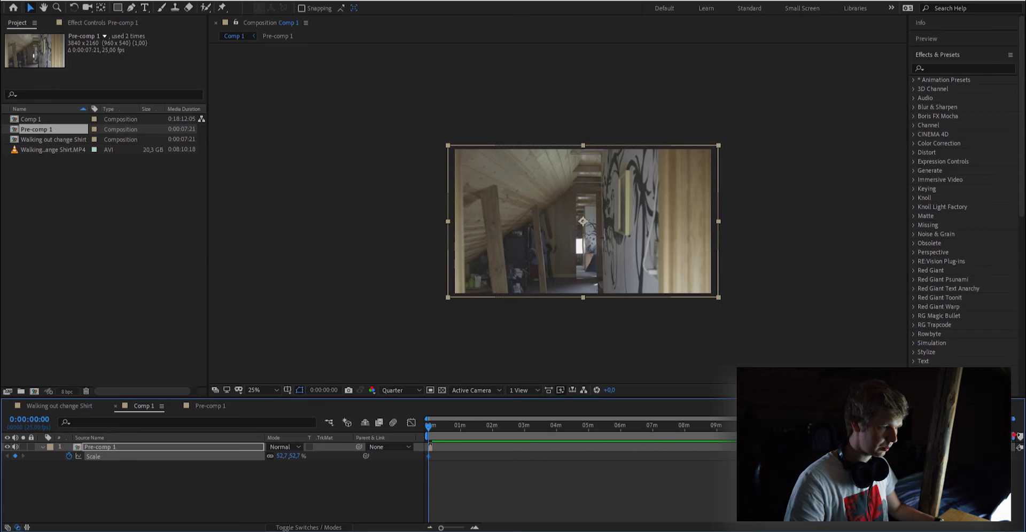
- Shorten the Comp 1 work area to the end of the Pre-comp 1 layer and trim the composition to the work area
left_click_drag(1014, 435, 429, 499)
key("=")
key("=")
key("=")
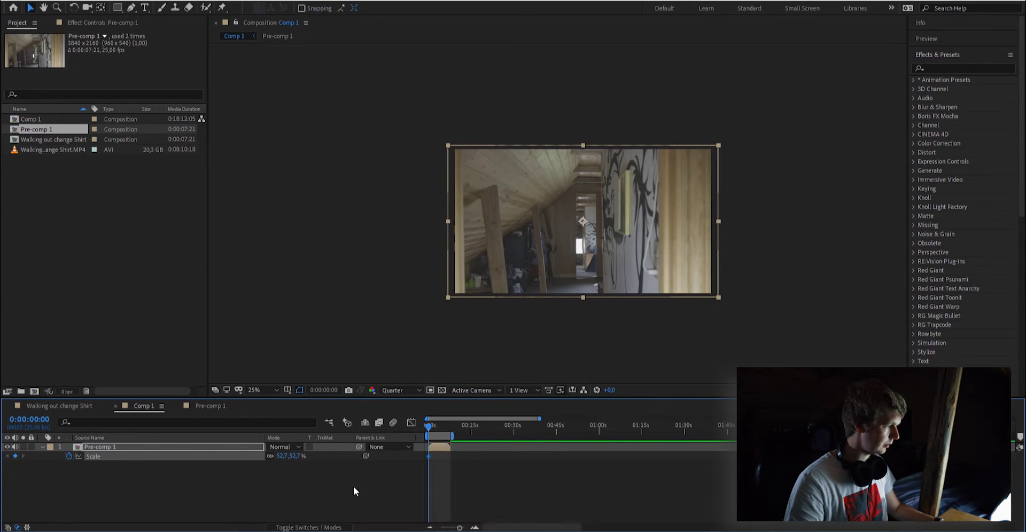
scroll(363, 491, "up", 5)
key("ctrl+shift+x")
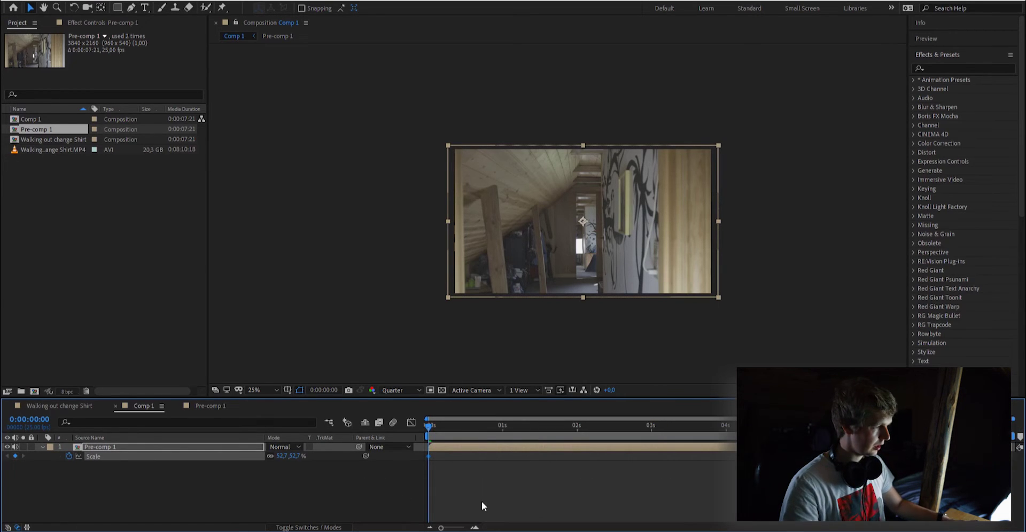
- Keyframe the Scale of Pre-comp 1 at 67.7% at 0:00:07:20 and preview the zoom from the start
left_click_drag(429, 427, 1007, 432)
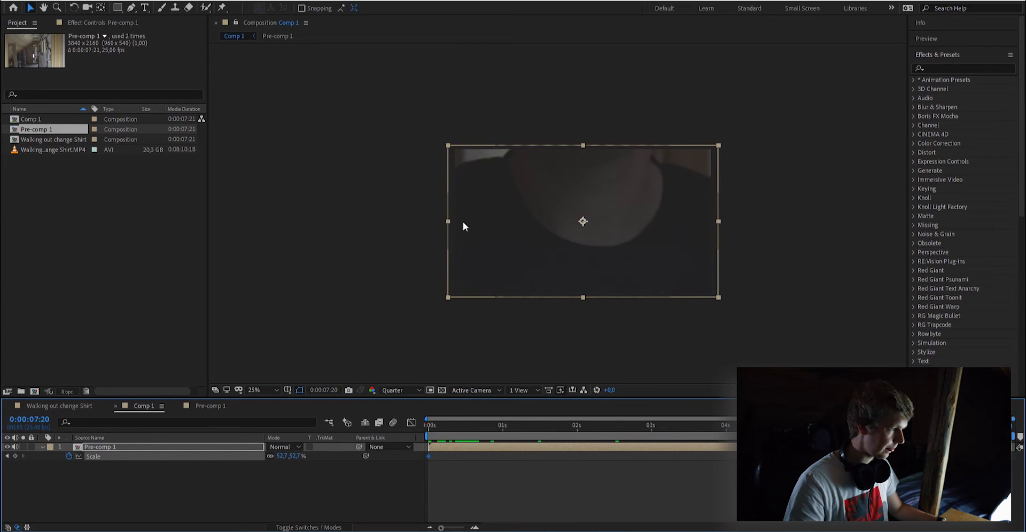
left_click_drag(447, 221, 410, 220)
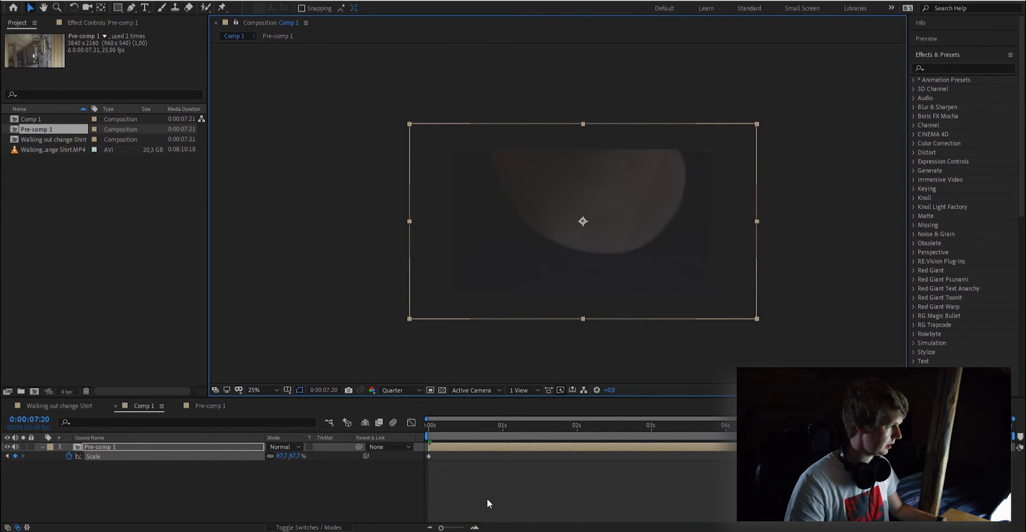
left_click_drag(437, 427, 288, 473)
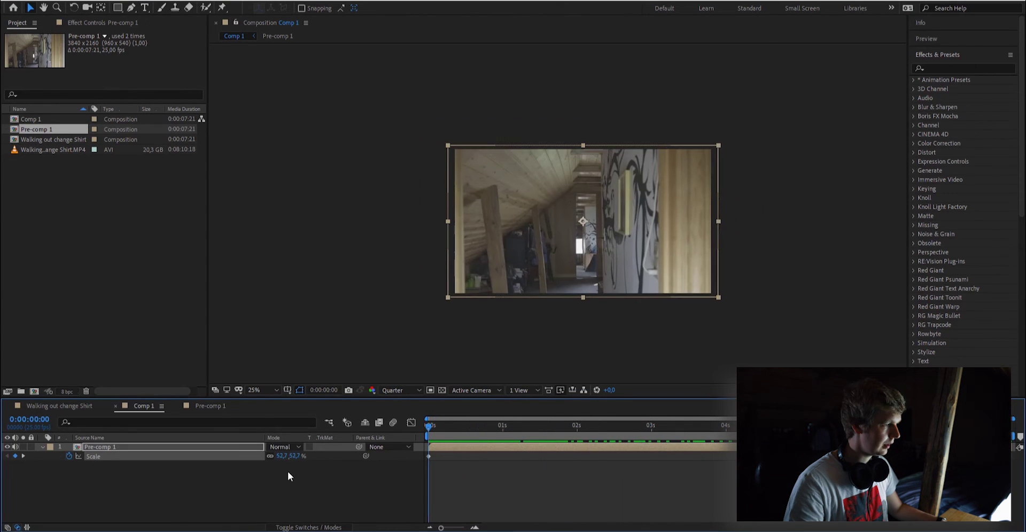
key("space")
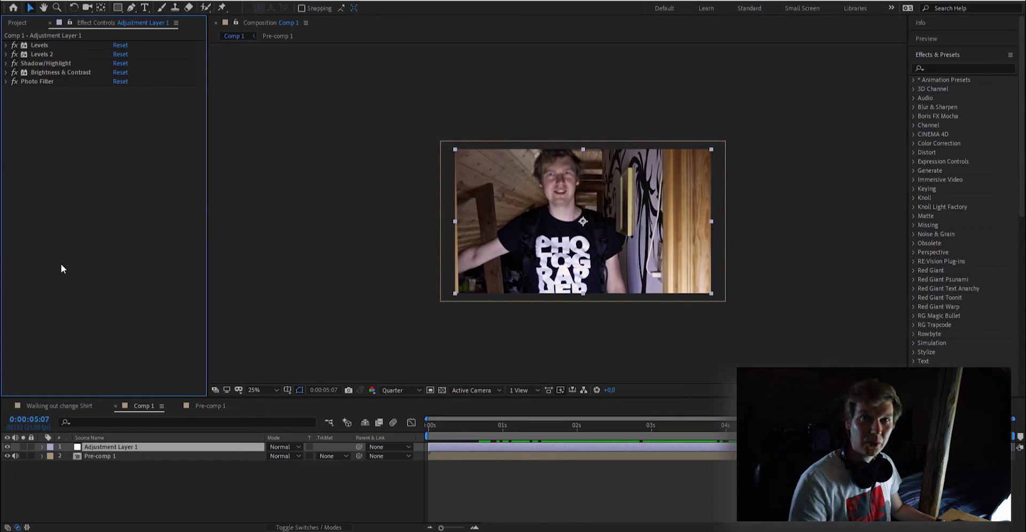
- Scrub and play back the graded composition through the shirt change to examine the effect
left_click_drag(556, 430, 727, 462)
key("space")
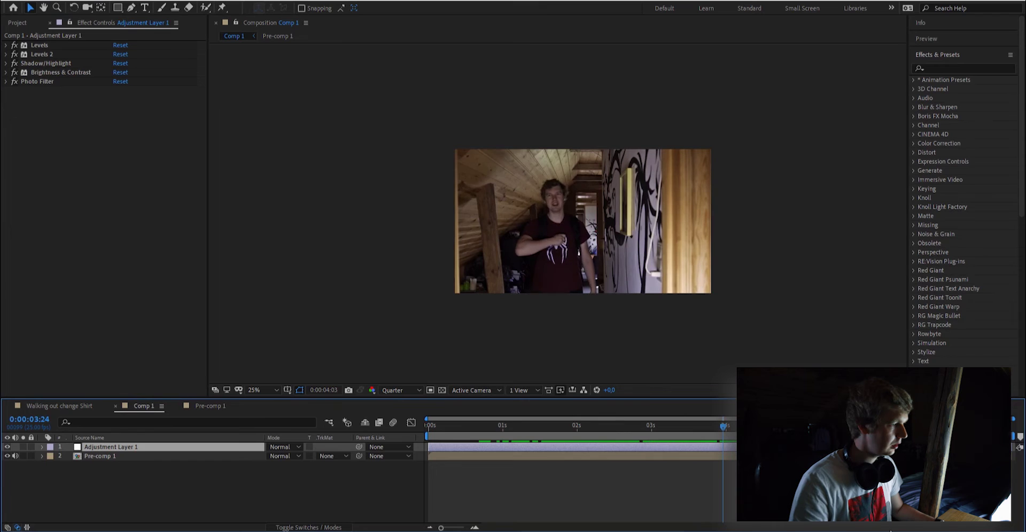
key("space")
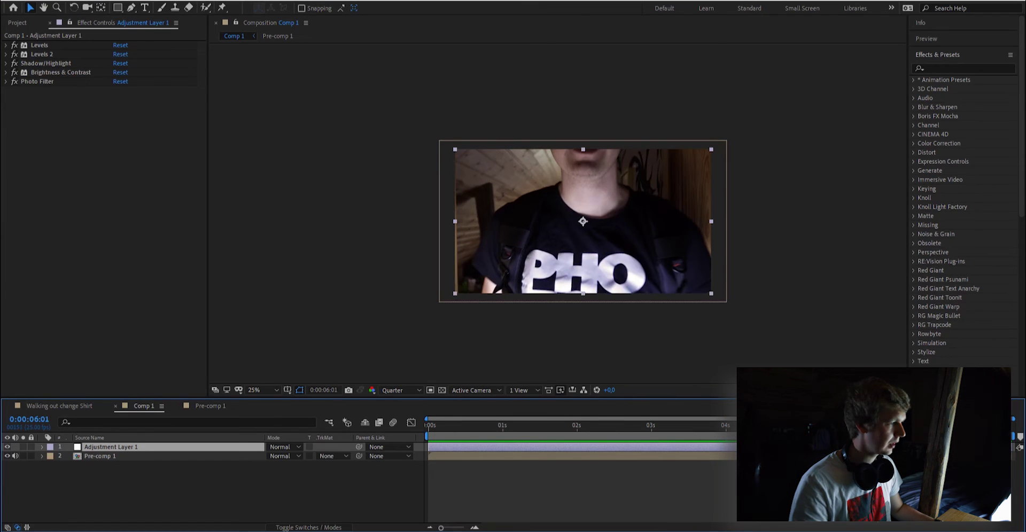